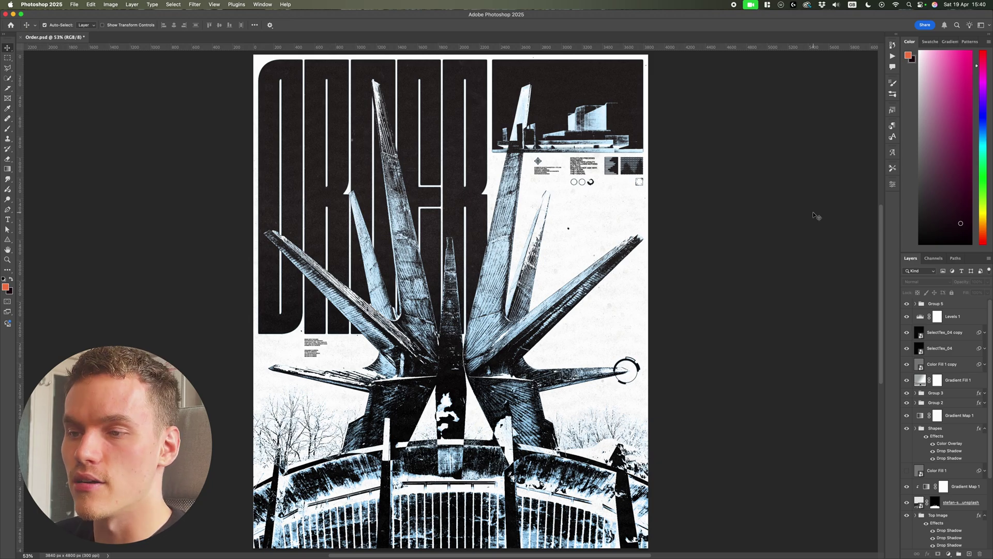
# Step: Examine the finished ORDER poster's title, spiked monument, small texts, paper texture and guide layout up close
pyautogui.scroll(5, 496, 327)
pyautogui.scroll(-8, 533, 341)
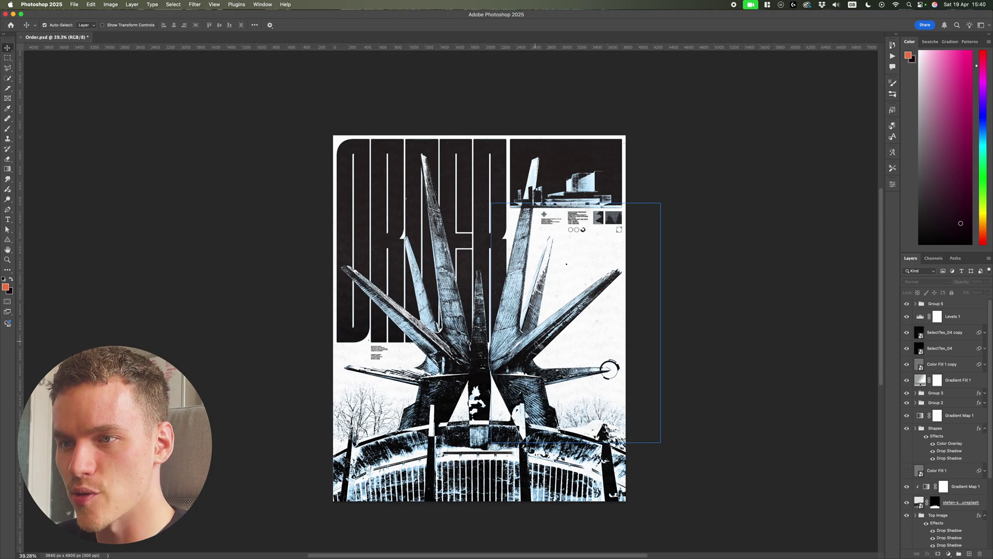
pyautogui.scroll(-3, 532, 342)
pyautogui.scroll(2, 533, 342)
pyautogui.click(496, 249)
pyautogui.scroll(2, 496, 250)
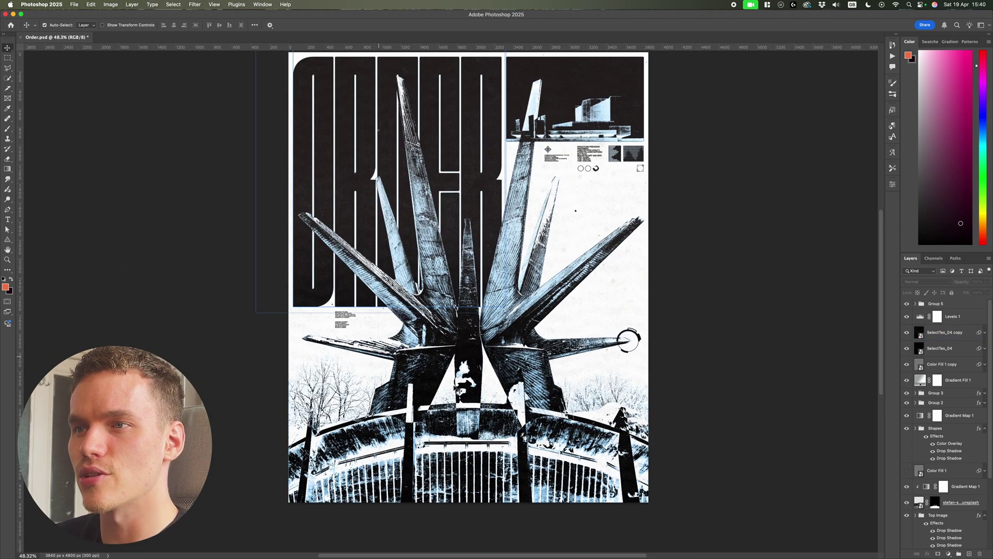
pyautogui.click(632, 382)
pyautogui.scroll(4, 571, 400)
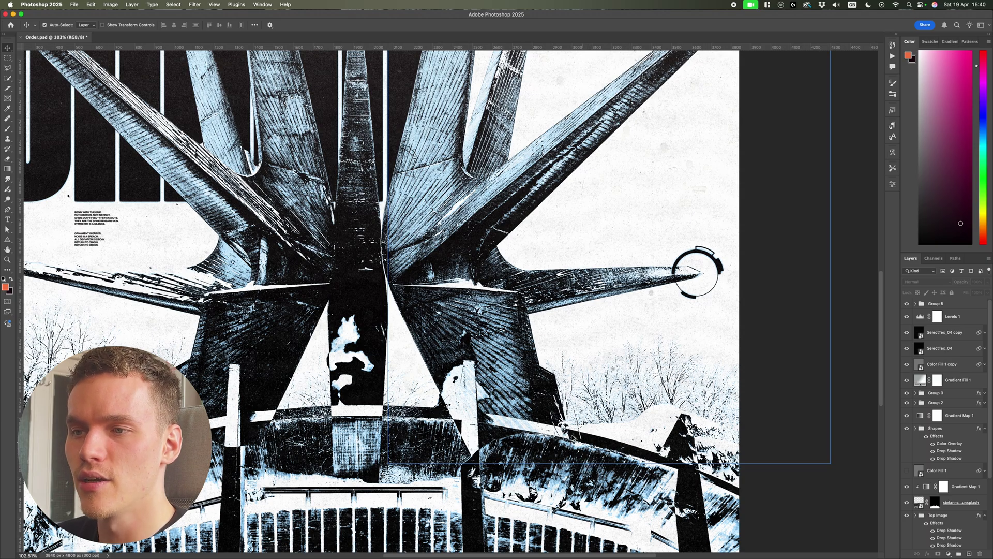
pyautogui.scroll(3, 387, 202)
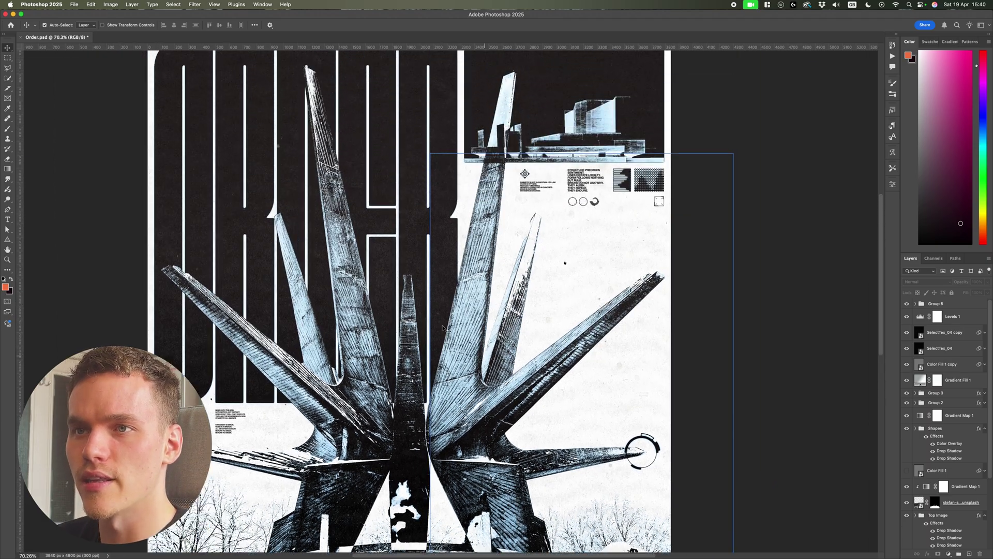
pyautogui.scroll(-2, 386, 202)
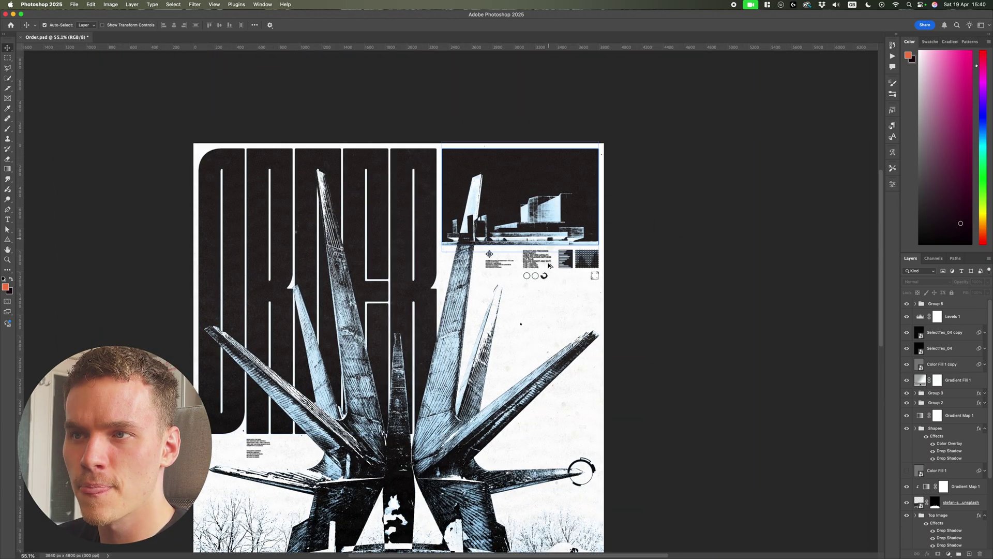
pyautogui.scroll(8, 534, 237)
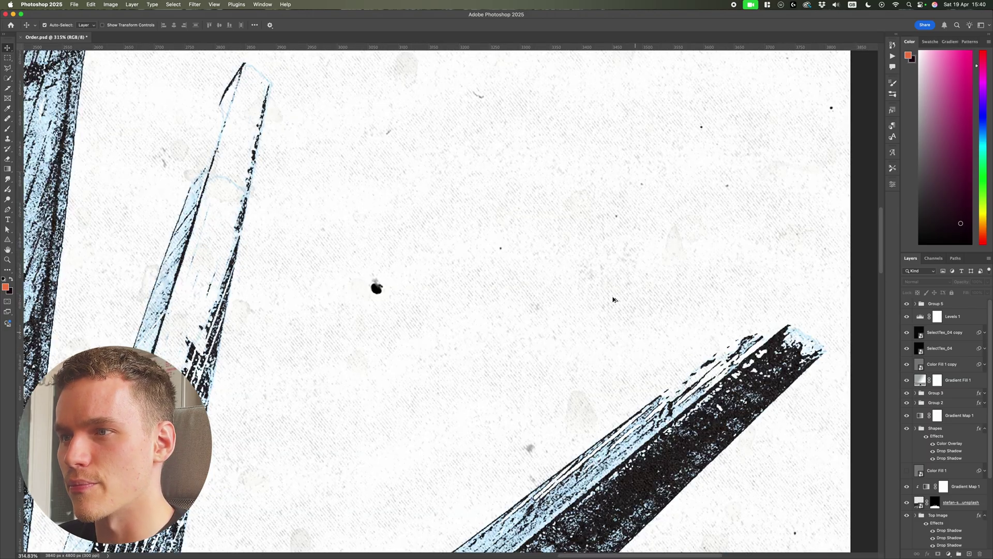
pyautogui.scroll(-2, 654, 224)
pyautogui.scroll(8, 504, 233)
pyautogui.hscroll(2, 489, 253)
pyautogui.press('super+semicolon')
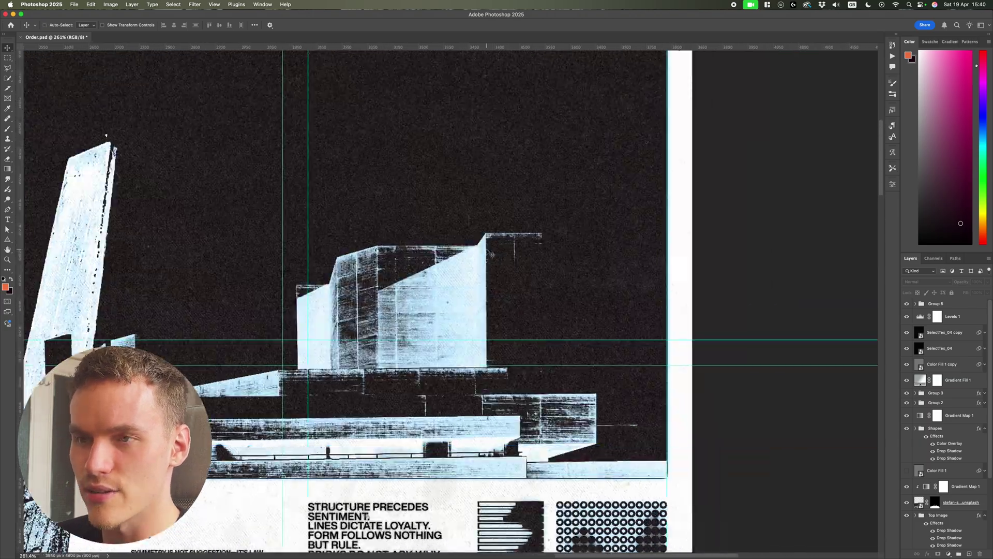
pyautogui.press('super+0')
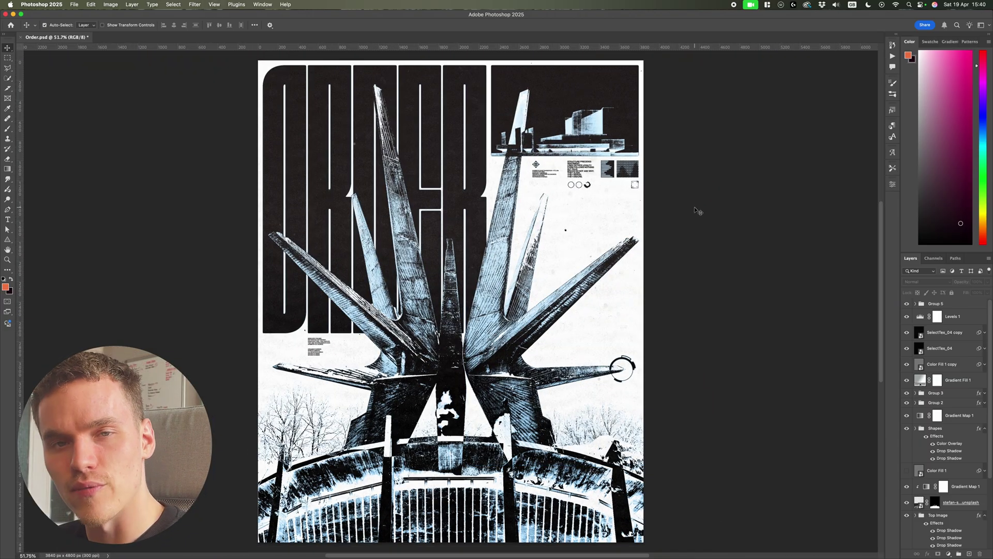
# Step: Create a new 3840 x 4800 px RGB document at 300 pixels per inch
pyautogui.click(74, 4)
pyautogui.click(78, 14)
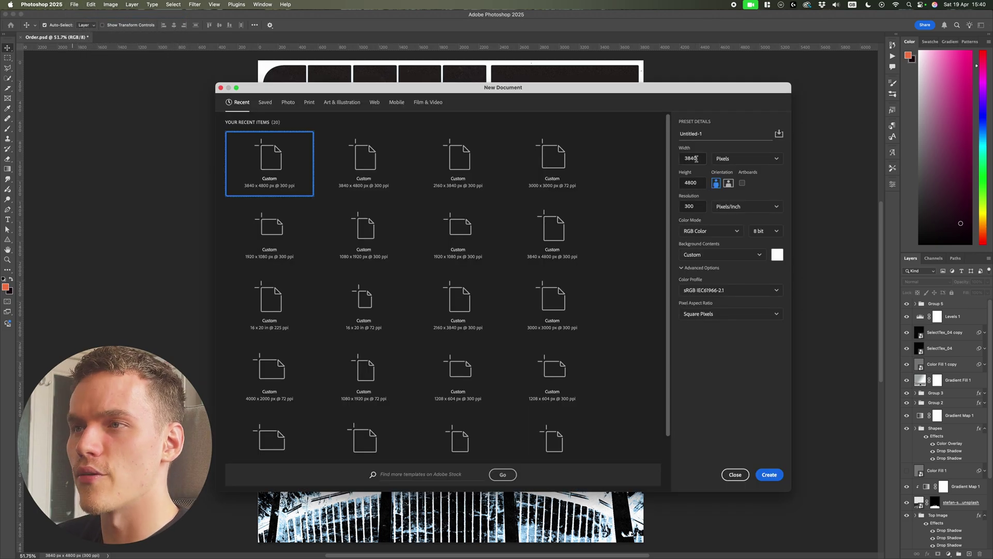
pyautogui.moveTo(698, 158); pyautogui.dragTo(655, 155)
pyautogui.click(644, 181)
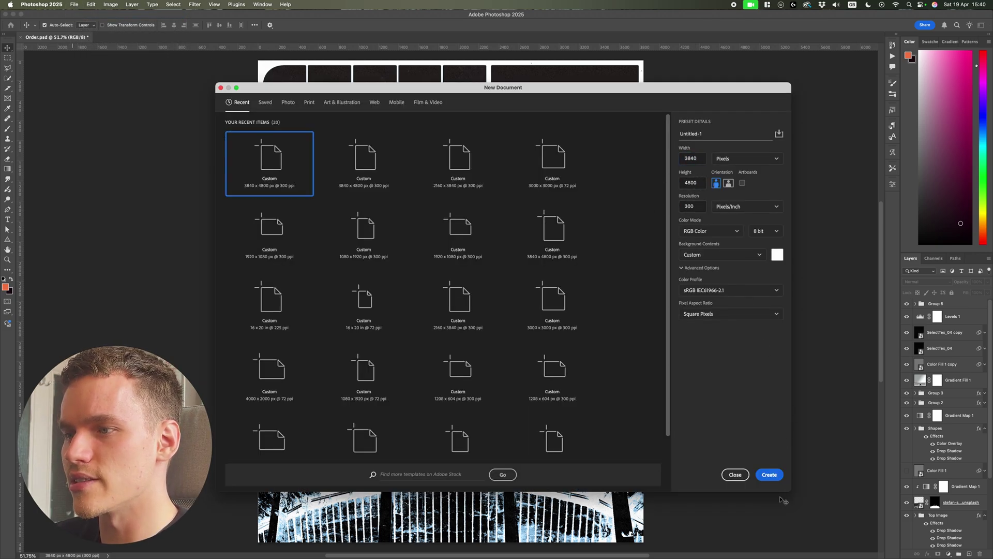
pyautogui.click(769, 475)
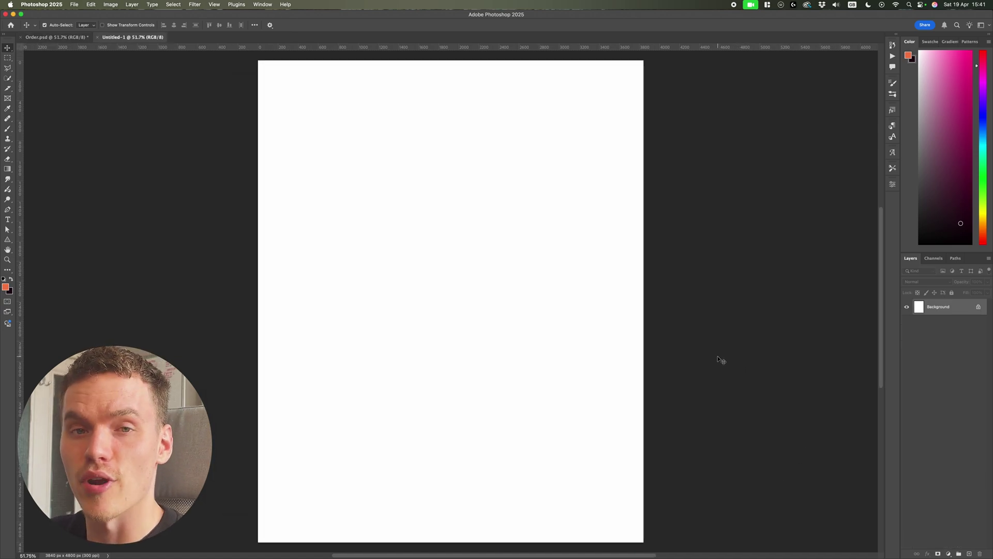
# Step: Apply a guide layout with 5 columns, 7 rows, 50 px gutters and 50 px margins on all sides, and hide the guides
pyautogui.click(214, 4)
pyautogui.moveTo(261, 202)
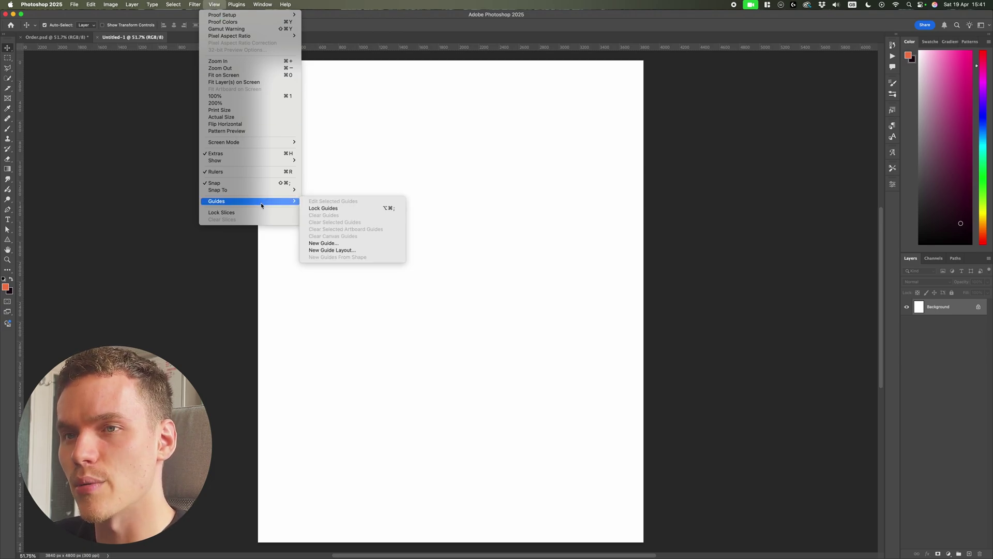
pyautogui.click(353, 251)
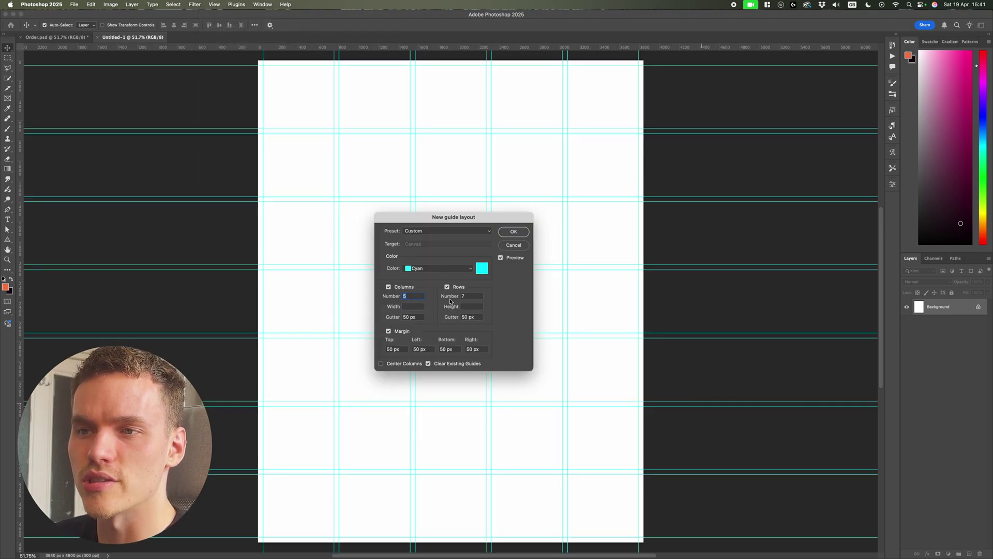
pyautogui.click(422, 316)
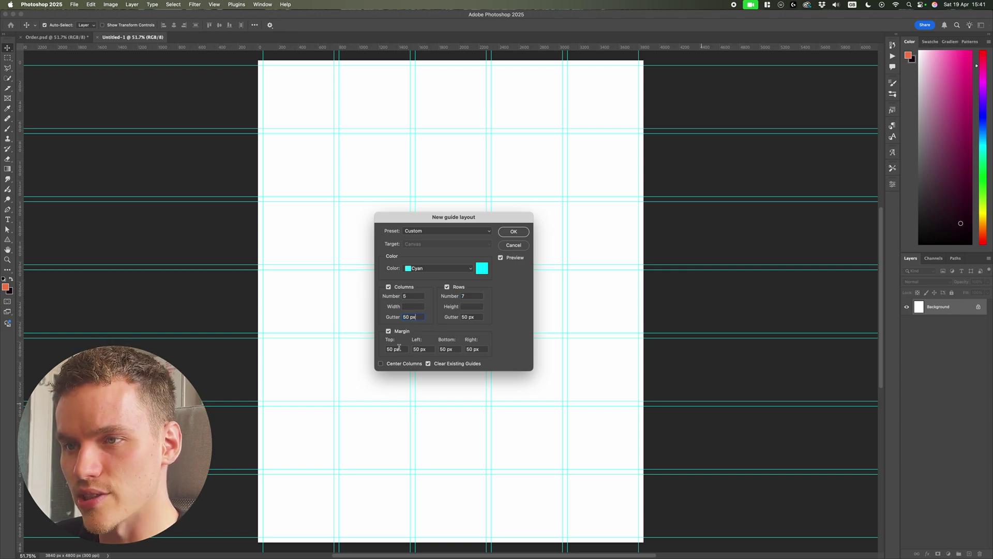
pyautogui.press('Return')
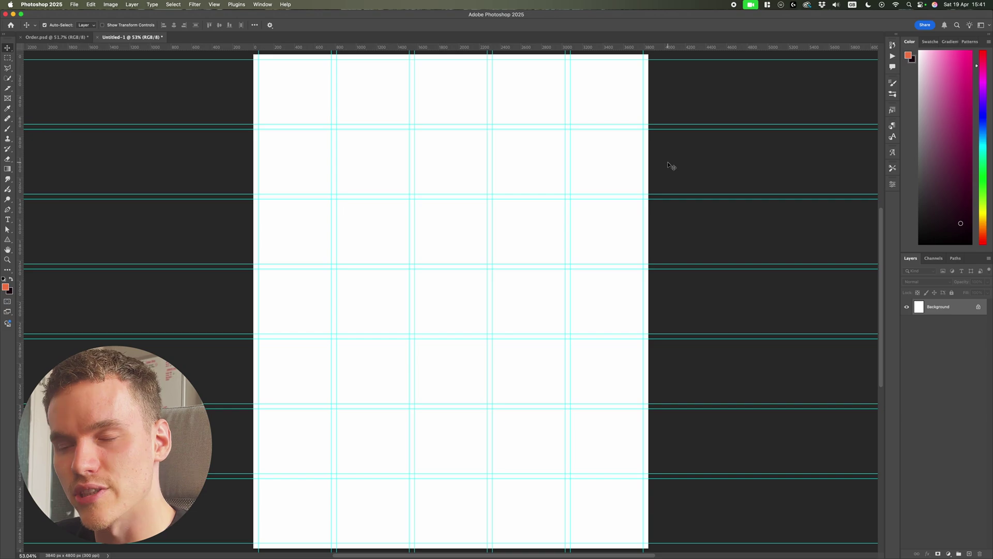
pyautogui.press('super+semicolon')
pyautogui.press('super+semicolon')
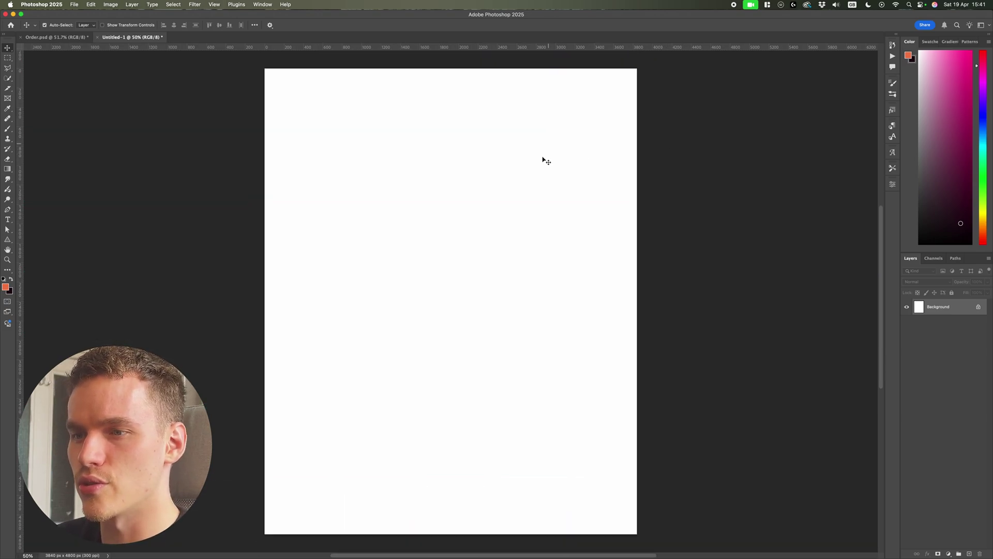
# Step: Add a text layer reading "ORDER" in the middle of the blank canvas
pyautogui.press('t')
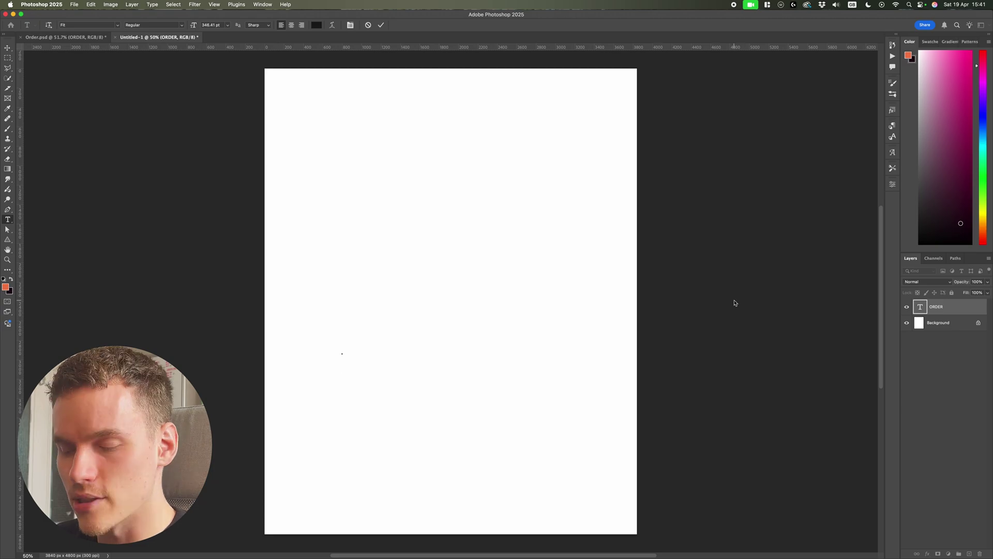
pyautogui.write('ORER')
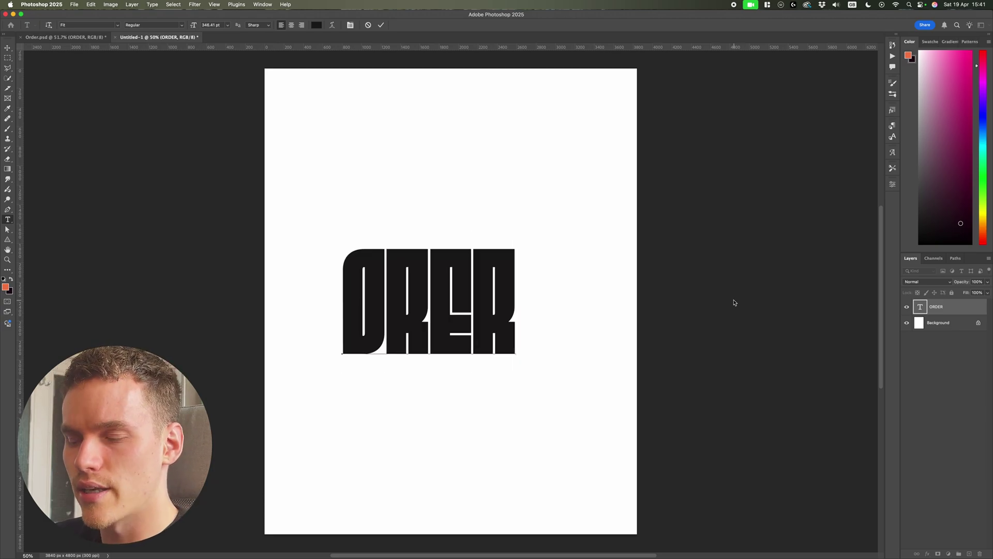
pyautogui.press('BackSpace')
pyautogui.press('BackSpace')
pyautogui.write('DER')
# Step: Set the ORDER text's font to Fit Regular and its kerning to Metrics
pyautogui.press('super+a')
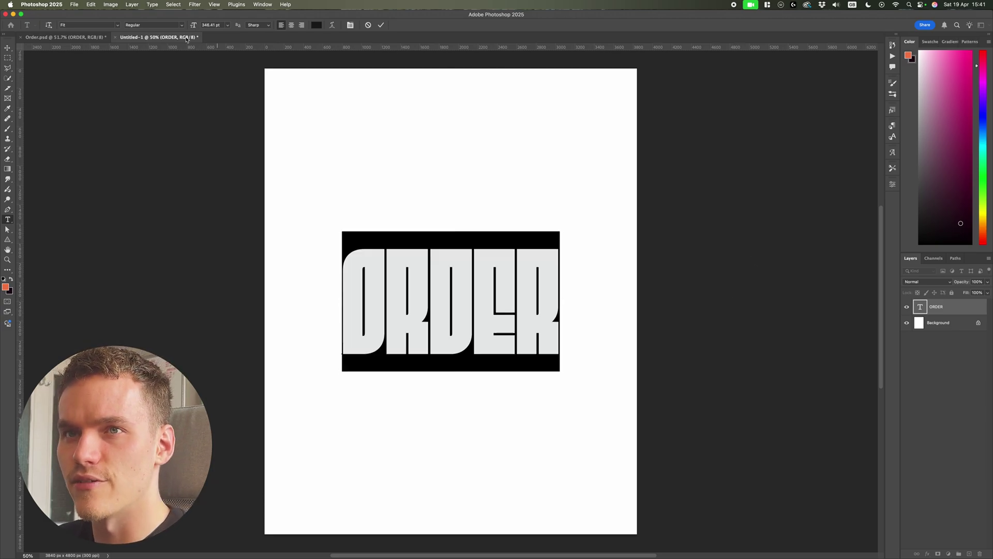
pyautogui.click(117, 25)
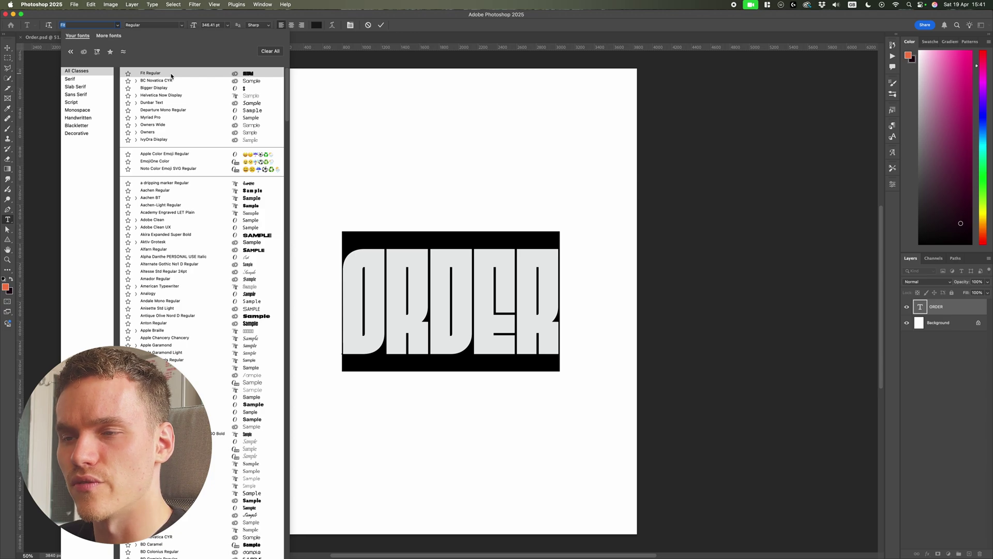
pyautogui.click(171, 76)
pyautogui.click(780, 229)
pyautogui.click(895, 188)
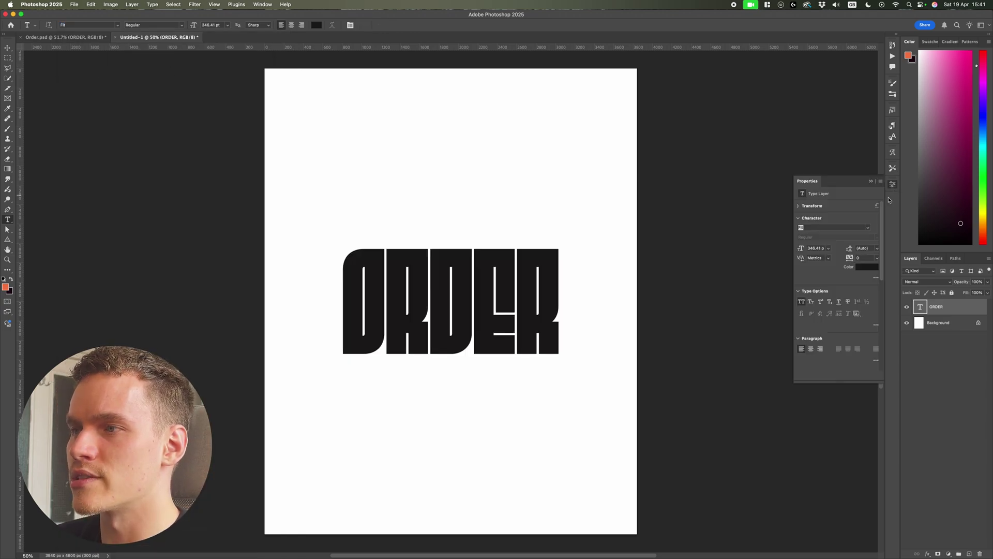
pyautogui.click(827, 258)
pyautogui.click(826, 264)
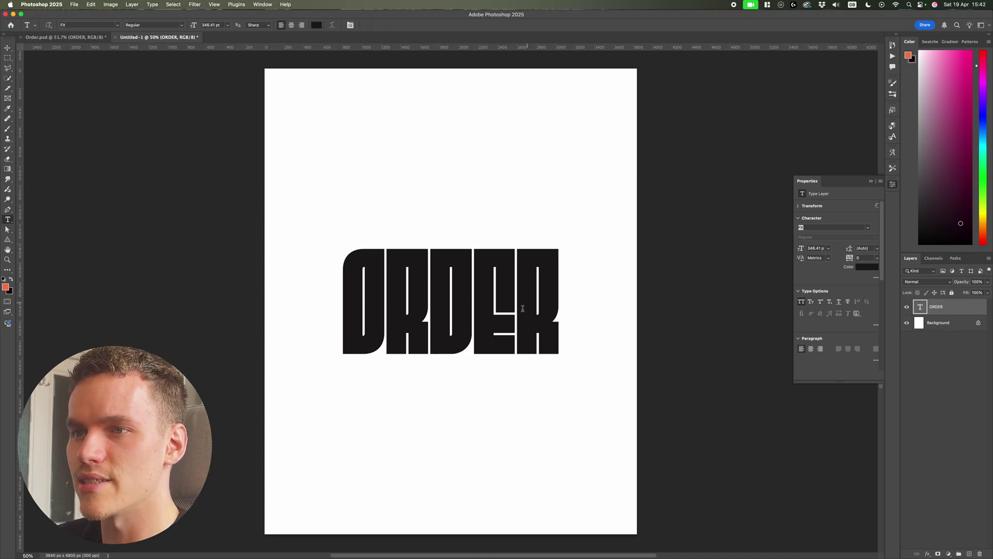
# Step: Show the guides and move the ORDER title so it snaps into the canvas's upper-left margin corner
pyautogui.scroll(5, 521, 311)
pyautogui.press('v')
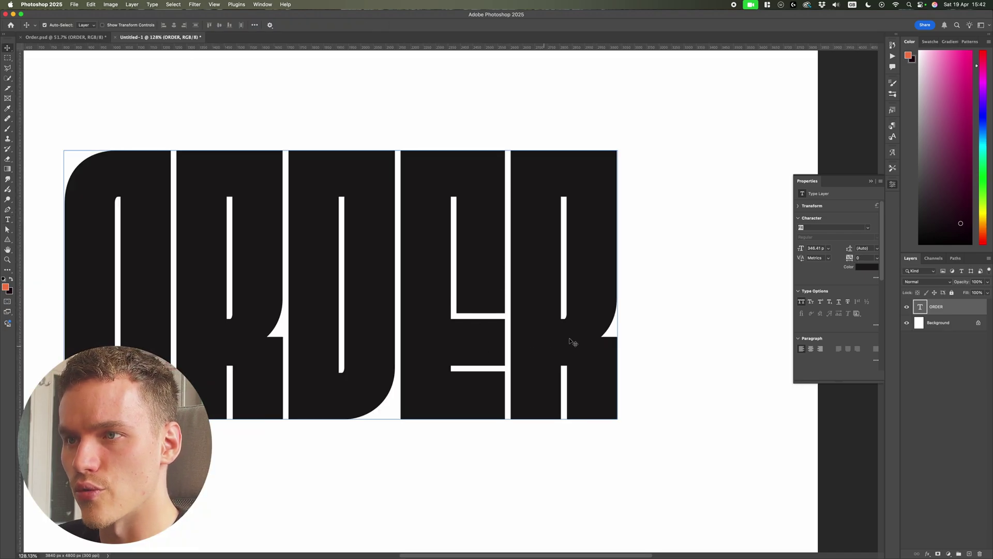
pyautogui.scroll(-5, 569, 282)
pyautogui.press('super+0')
pyautogui.press('super+semicolon')
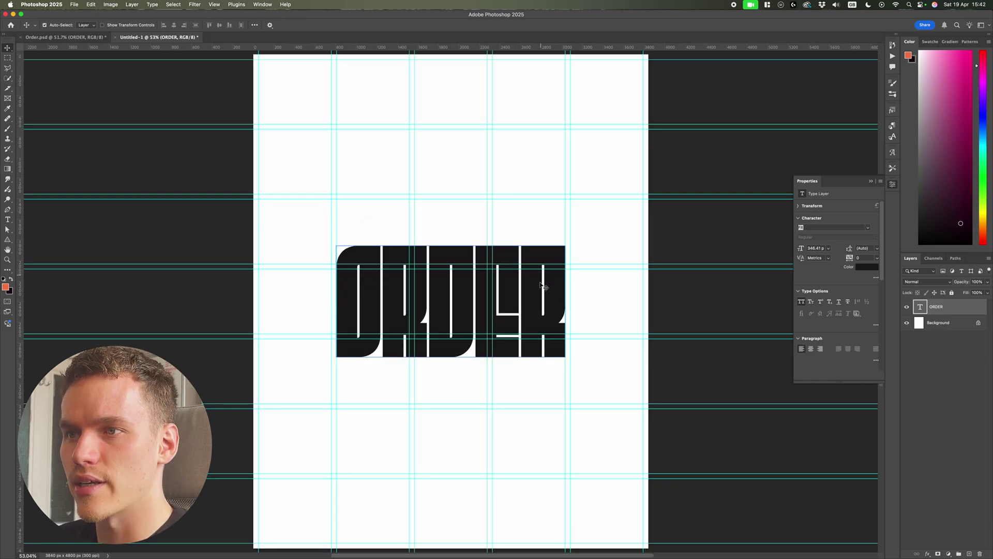
pyautogui.moveTo(543, 290); pyautogui.dragTo(465, 109)
pyautogui.scroll(1, 420, 117)
pyautogui.scroll(2, 440, 136)
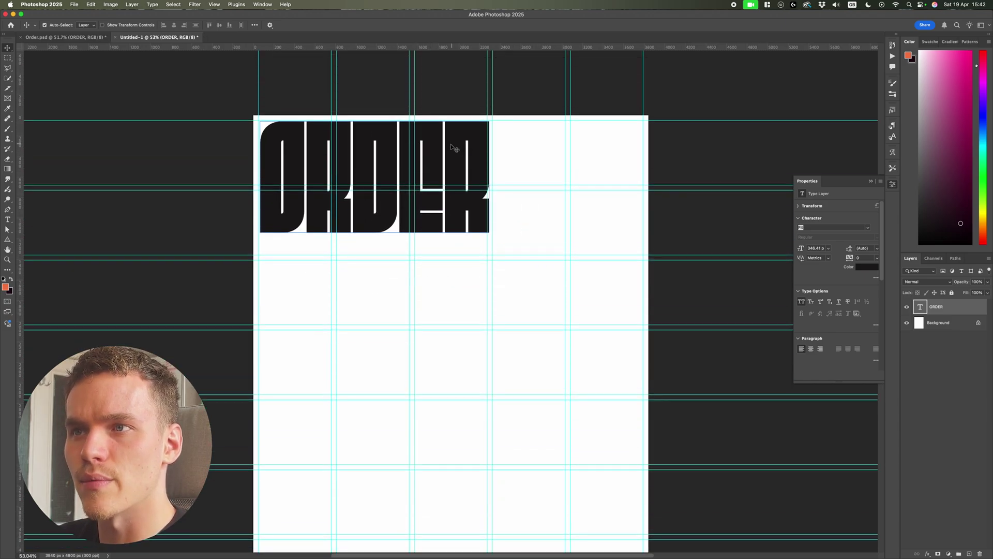
pyautogui.scroll(5, 301, 135)
pyautogui.moveTo(255, 152); pyautogui.dragTo(250, 154)
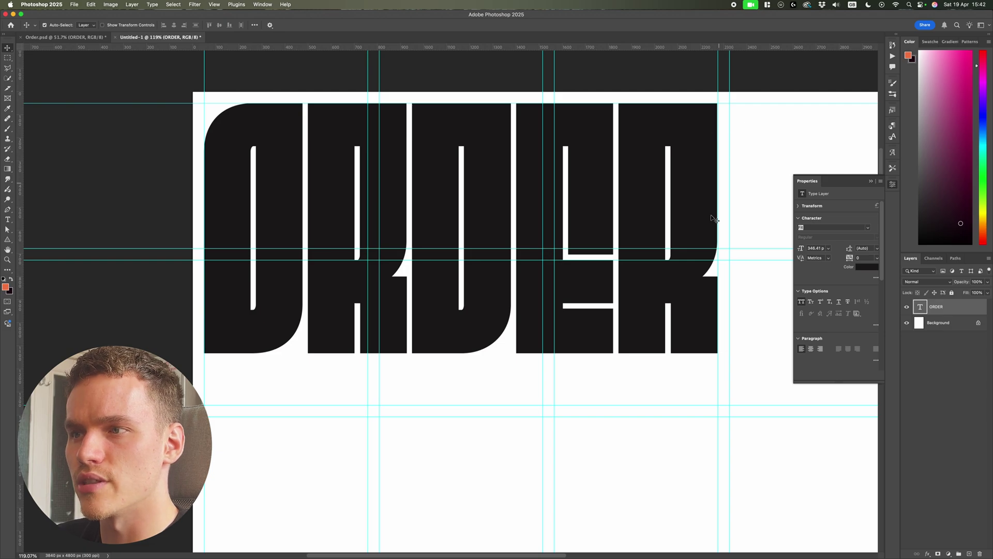
# Step: Examine how the title's edges meet the margin guides and compare the layout with the finished poster in Order.psd
pyautogui.scroll(10, 715, 312)
pyautogui.scroll(3, 742, 287)
pyautogui.scroll(-10, 745, 280)
pyautogui.scroll(5, 299, 311)
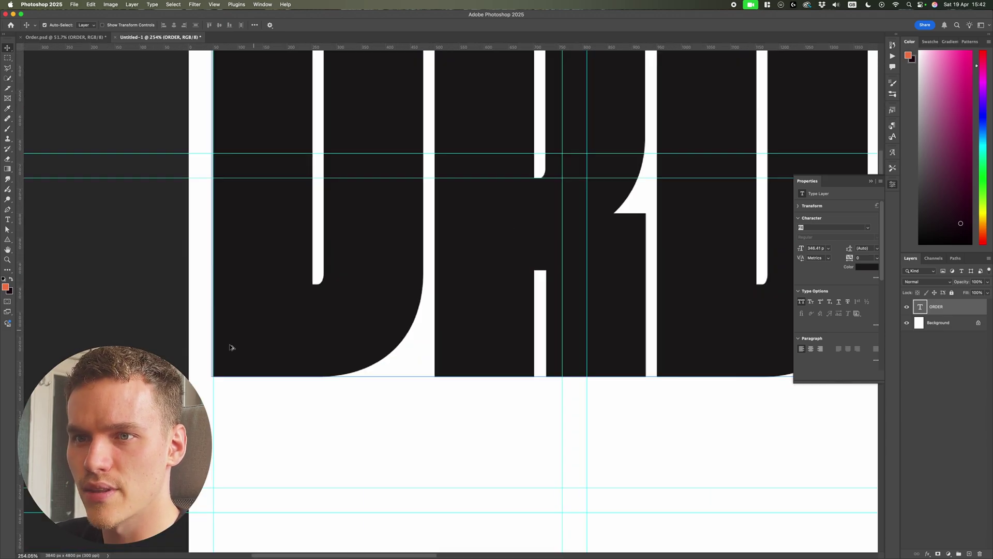
pyautogui.scroll(5, 232, 347)
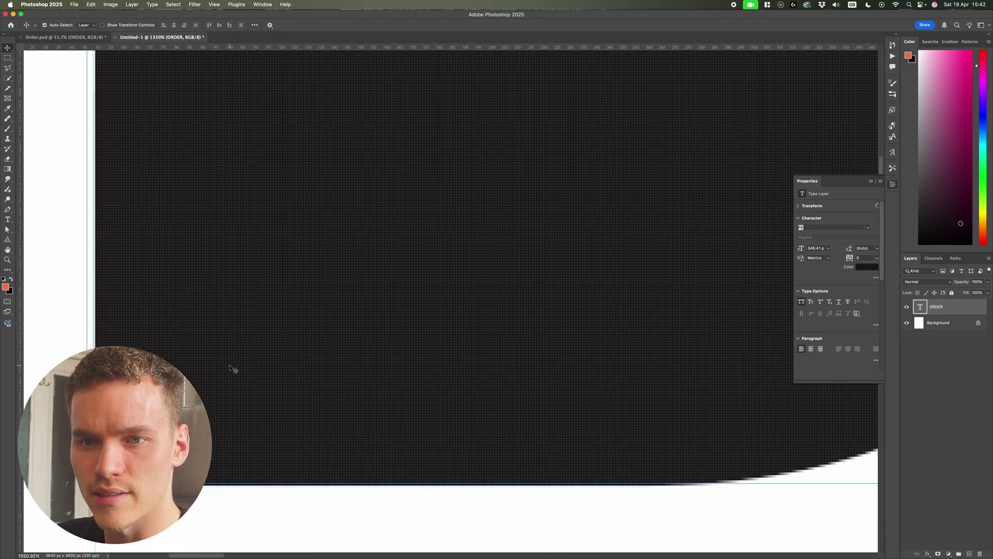
pyautogui.scroll(-3, 233, 368)
pyautogui.scroll(5, 359, 326)
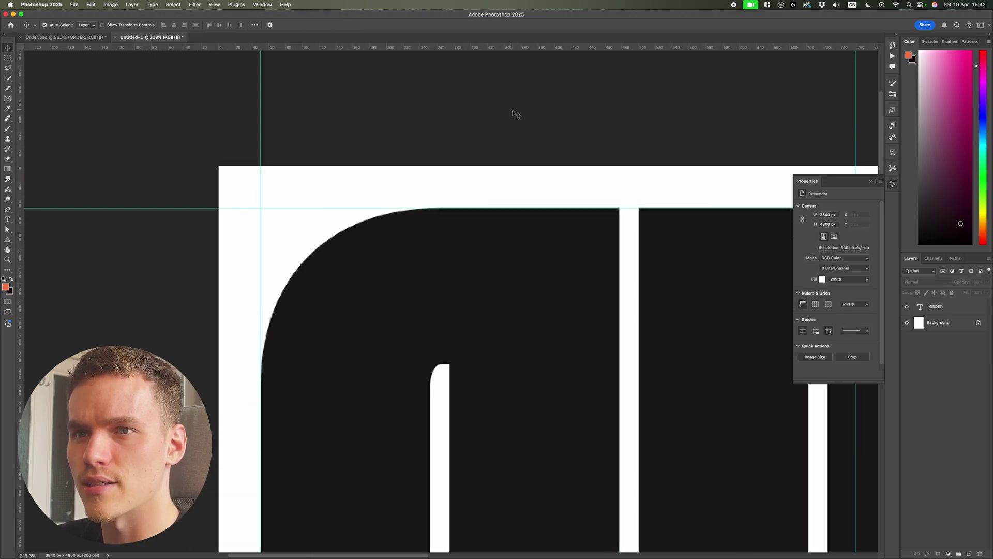
pyautogui.scroll(-8, 515, 113)
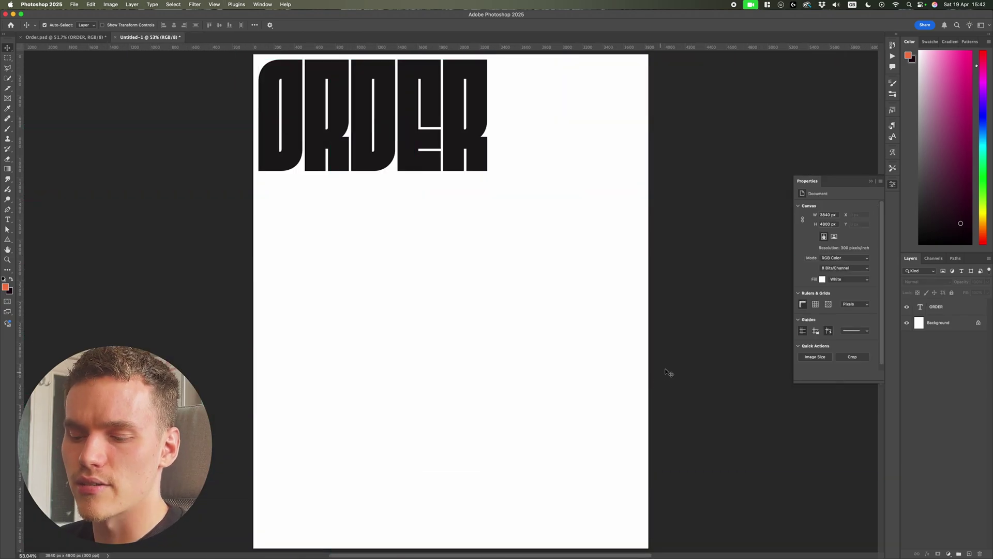
pyautogui.click(66, 38)
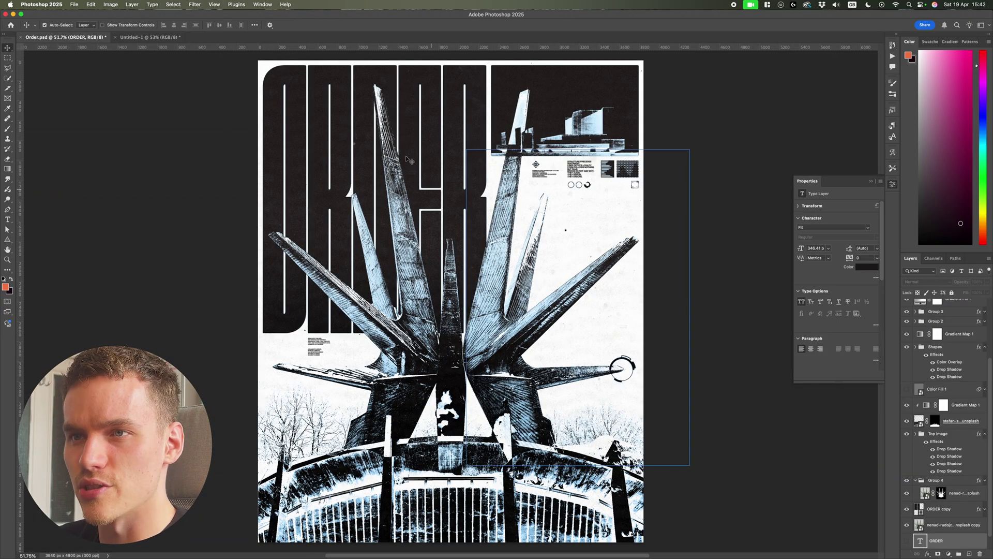
pyautogui.click(145, 38)
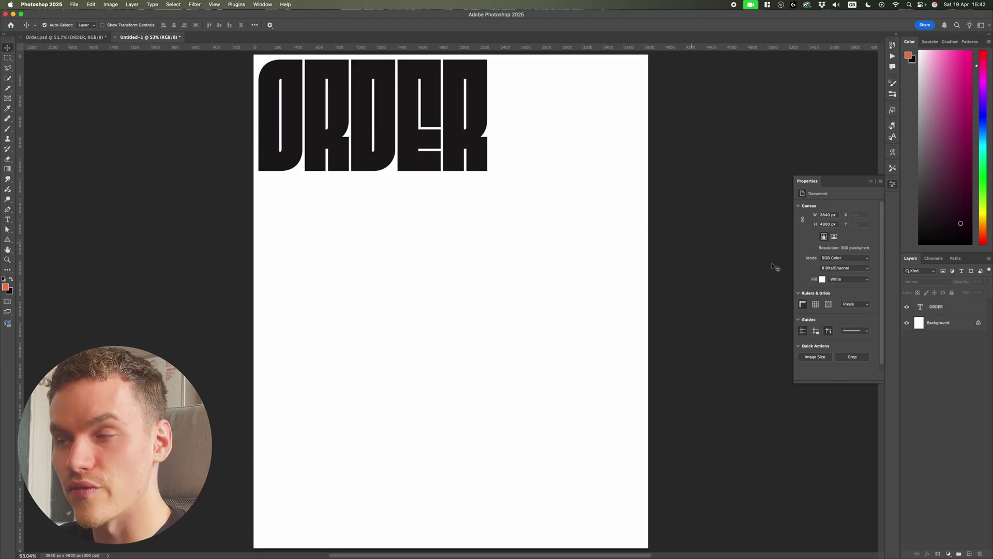
# Step: Duplicate the ORDER text layer, hide the original, and convert the copy to a shape with its path points selectable
pyautogui.click(950, 311)
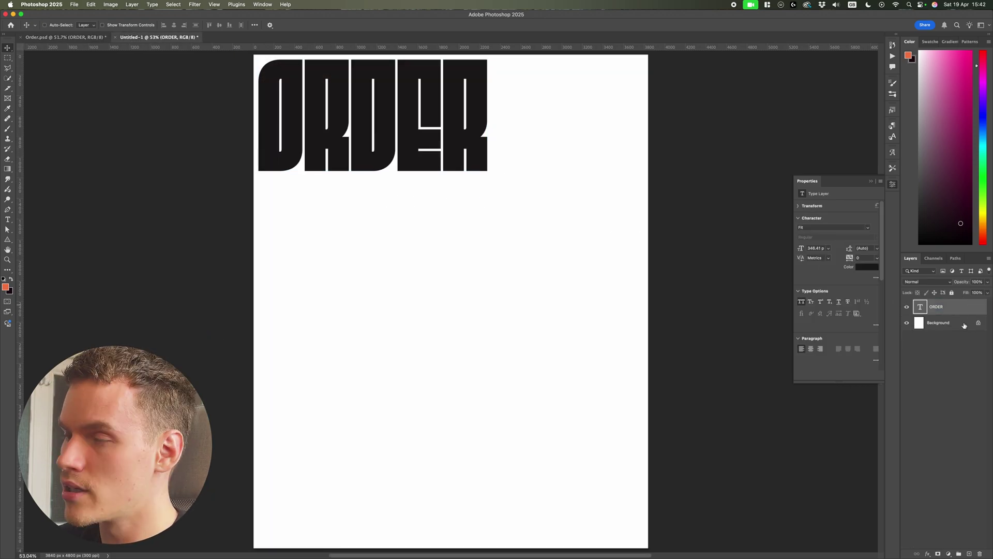
pyautogui.press('super+j')
pyautogui.rightClick(952, 309)
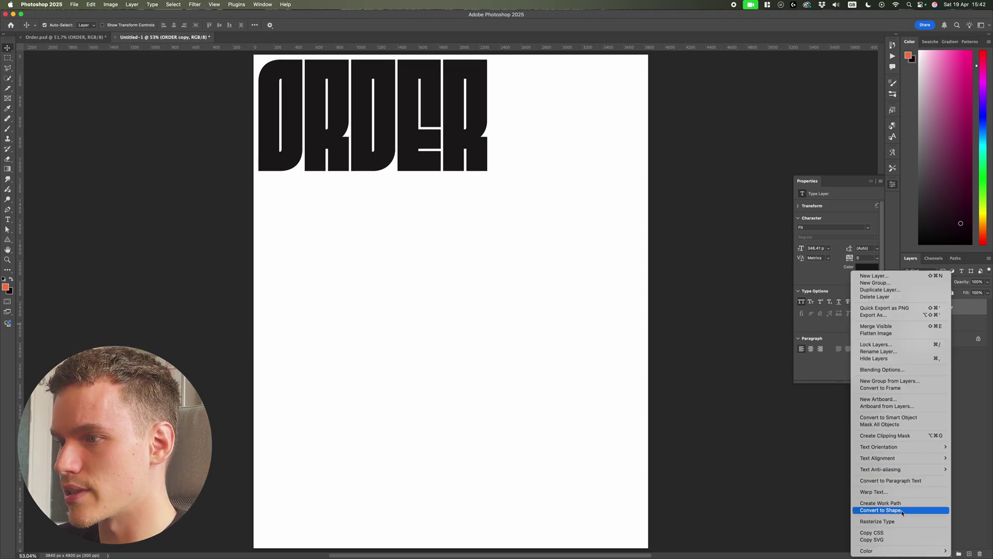
pyautogui.click(881, 511)
pyautogui.press('a')
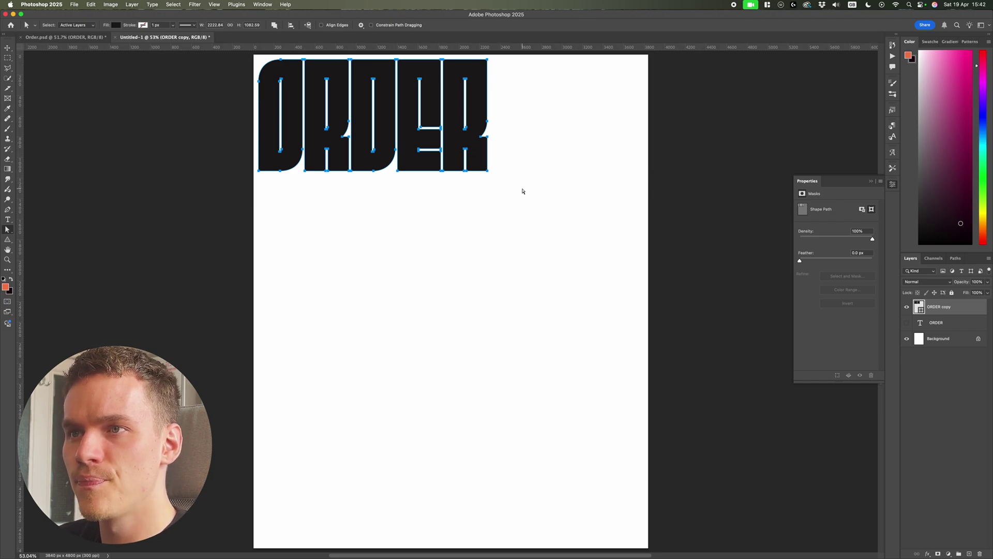
# Step: Select the lower anchor points of all ORDER letters and stretch them down to the lower edge of the fourth guide row
pyautogui.scroll(5, 288, 119)
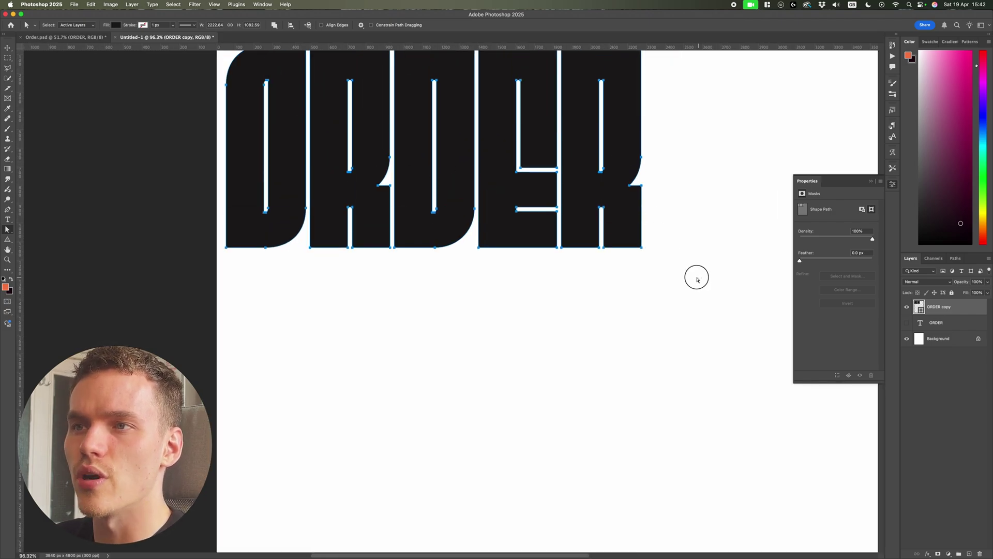
pyautogui.moveTo(699, 279); pyautogui.dragTo(194, 137)
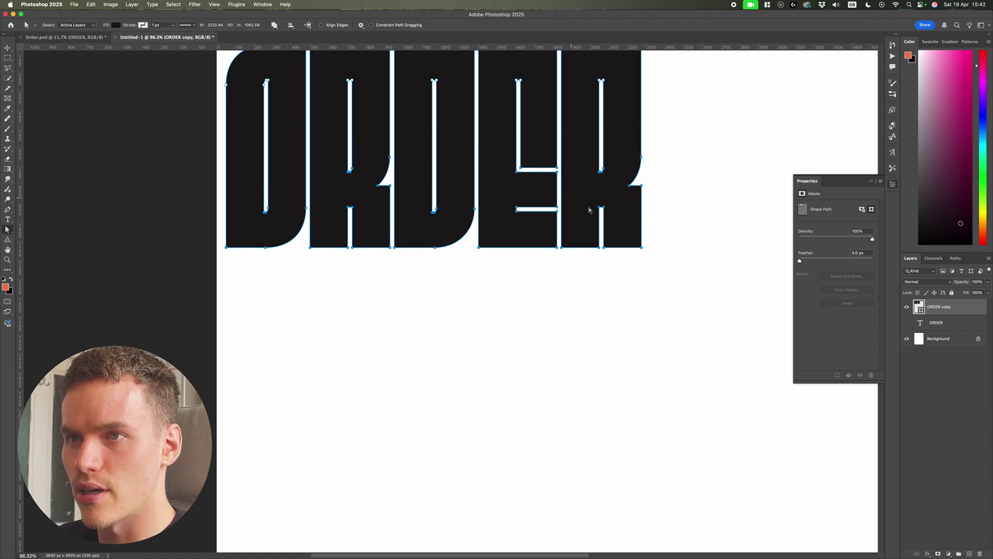
pyautogui.scroll(-2, 625, 237)
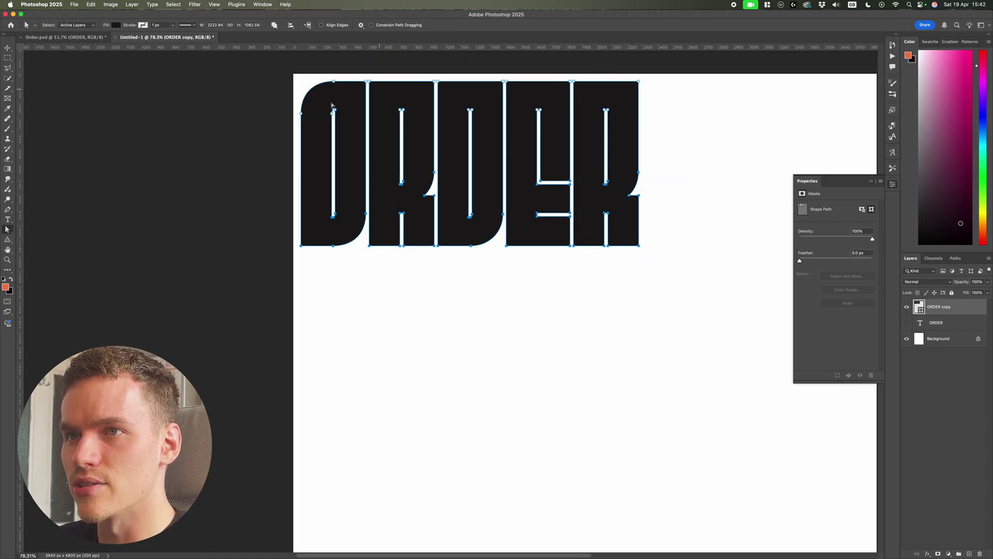
pyautogui.scroll(-2, 678, 252)
pyautogui.press('super+semicolon')
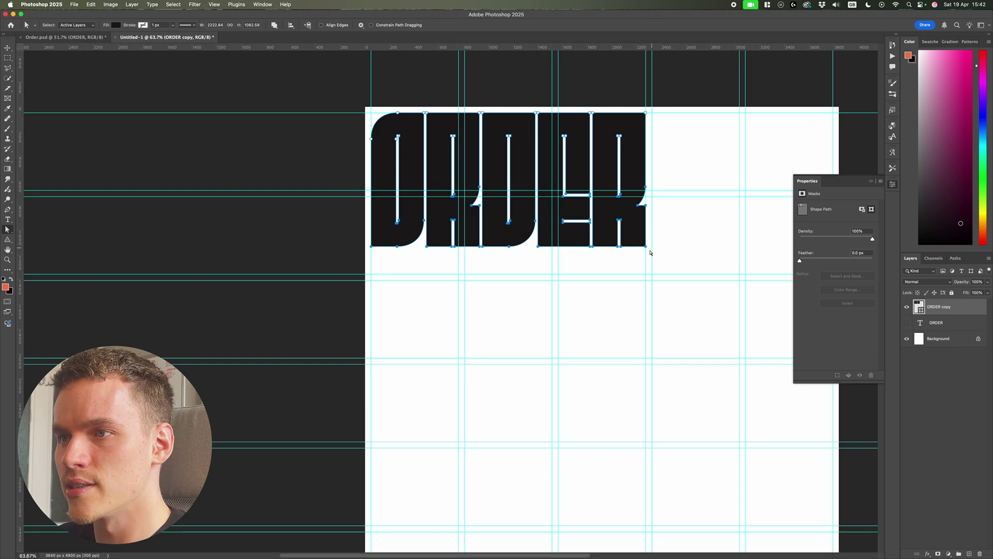
pyautogui.moveTo(646, 247); pyautogui.dragTo(526, 339)
pyautogui.scroll(-2, 641, 326)
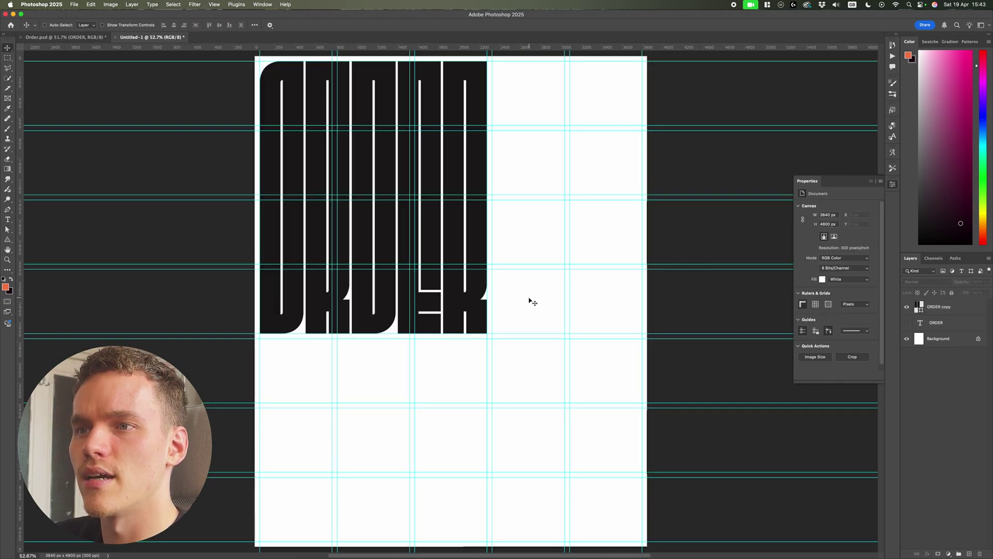
# Step: Hide the guides and examine the stretched ORDER letters on the canvas
pyautogui.press('super+semicolon')
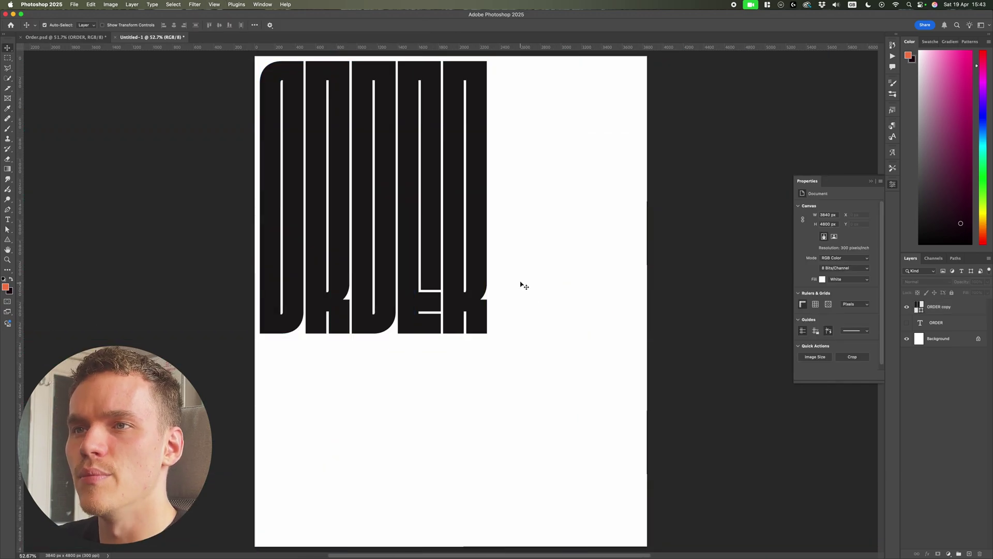
pyautogui.hscroll(-3, 524, 285)
pyautogui.scroll(1, 524, 285)
pyautogui.click(518, 335)
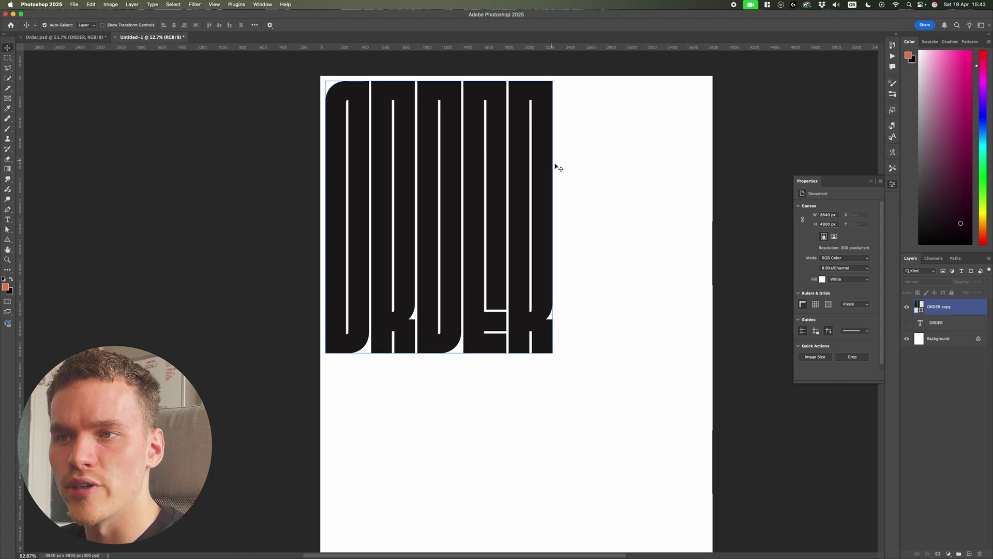
pyautogui.click(608, 178)
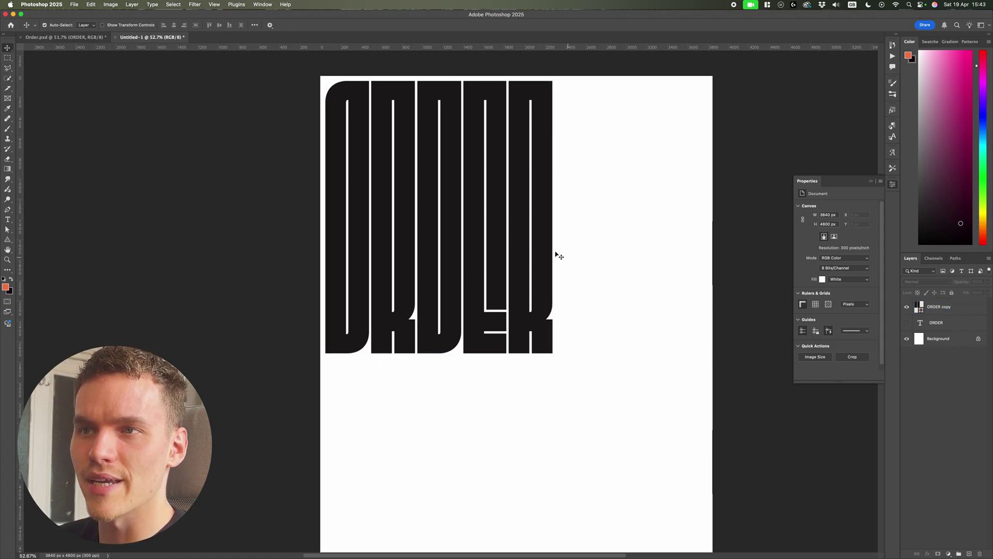
pyautogui.click(523, 222)
pyautogui.click(623, 364)
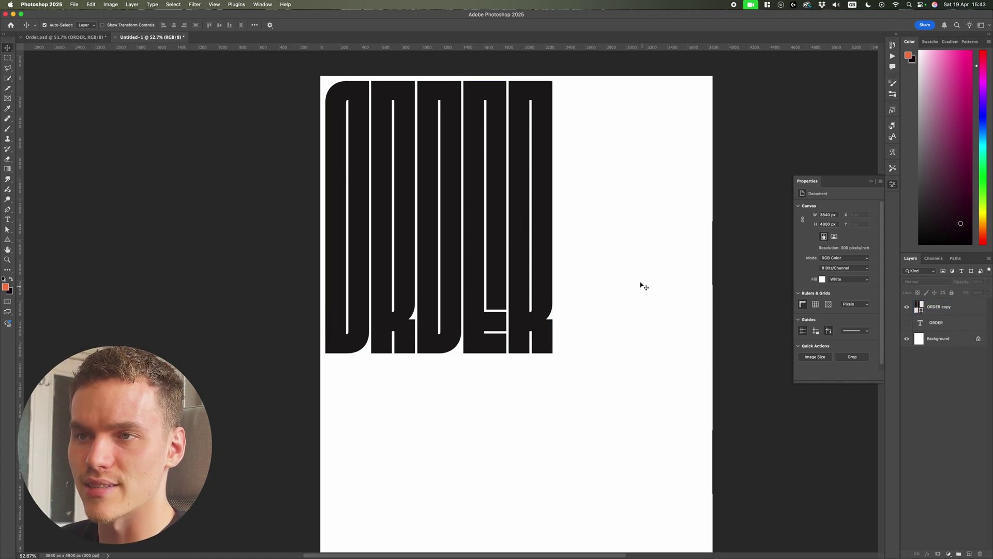
pyautogui.click(362, 114)
pyautogui.click(440, 308)
pyautogui.click(430, 305)
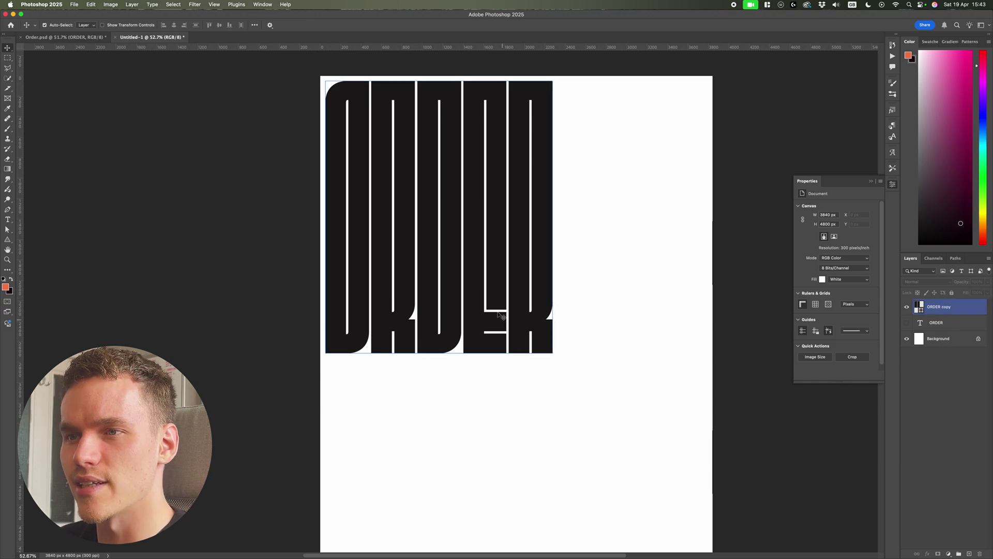
pyautogui.click(439, 298)
# Step: Try to raise the first R's middle junction points to about half of the letter's height
pyautogui.scroll(1, 439, 296)
pyautogui.press('super+semicolon')
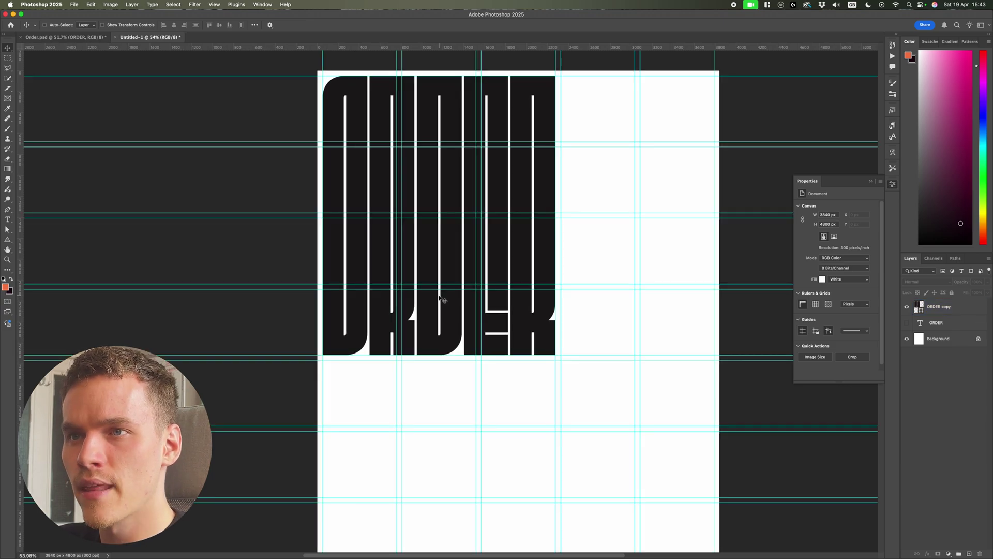
pyautogui.press('a')
pyautogui.scroll(5, 437, 306)
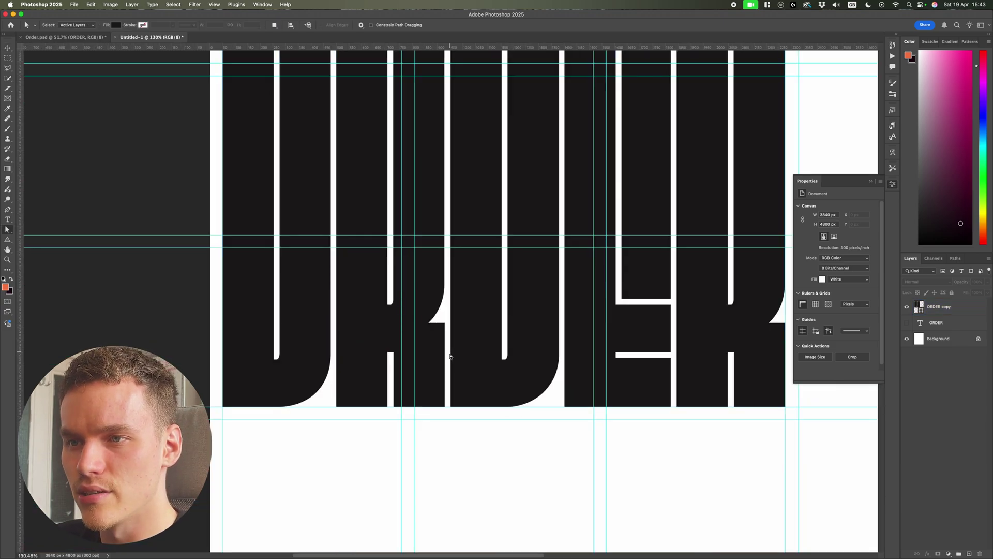
pyautogui.moveTo(445, 360); pyautogui.dragTo(333, 242)
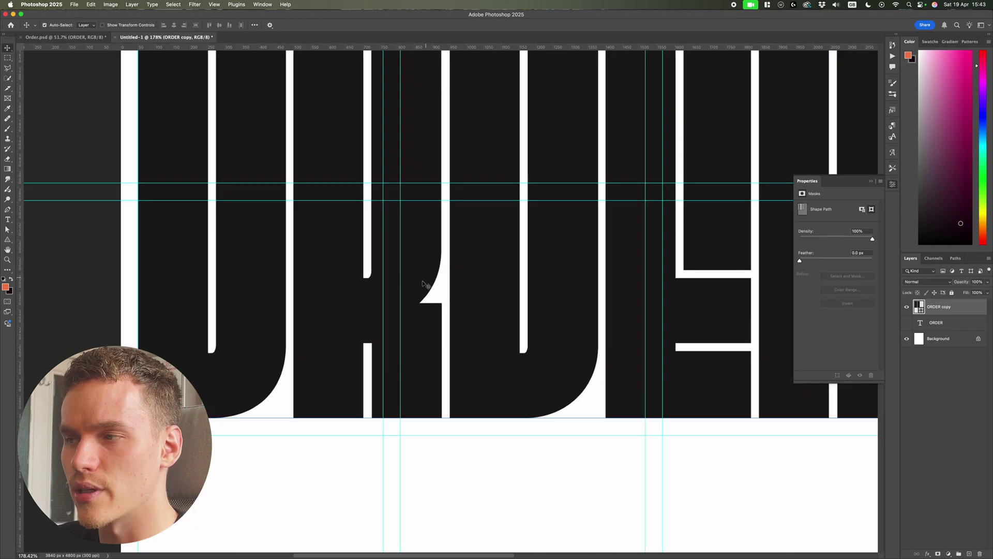
pyautogui.press('a')
pyautogui.moveTo(444, 354); pyautogui.dragTo(291, 171)
pyautogui.scroll(3, 371, 309)
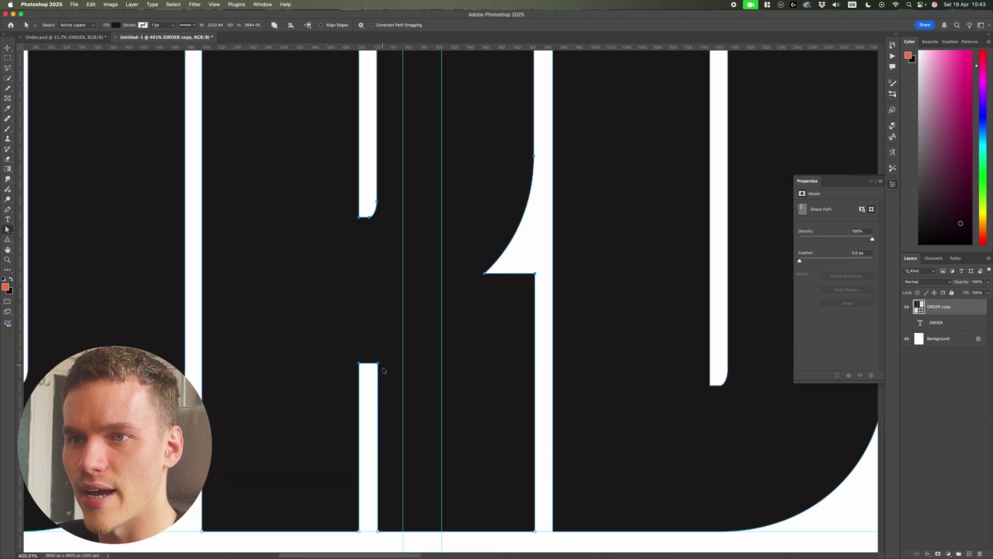
pyautogui.scroll(-6, 523, 341)
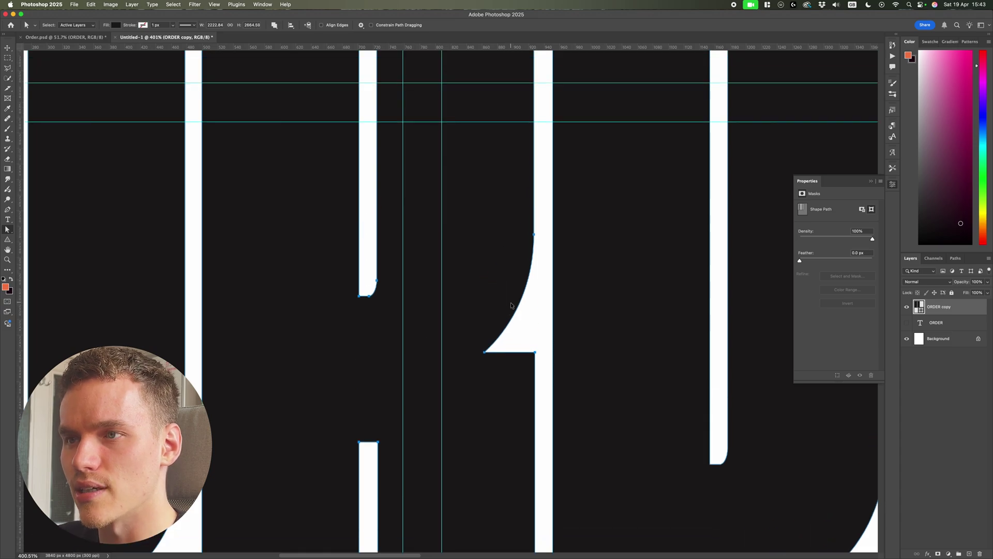
pyautogui.moveTo(519, 368); pyautogui.dragTo(517, 201)
pyautogui.scroll(3, 727, 308)
pyautogui.press('super+;')
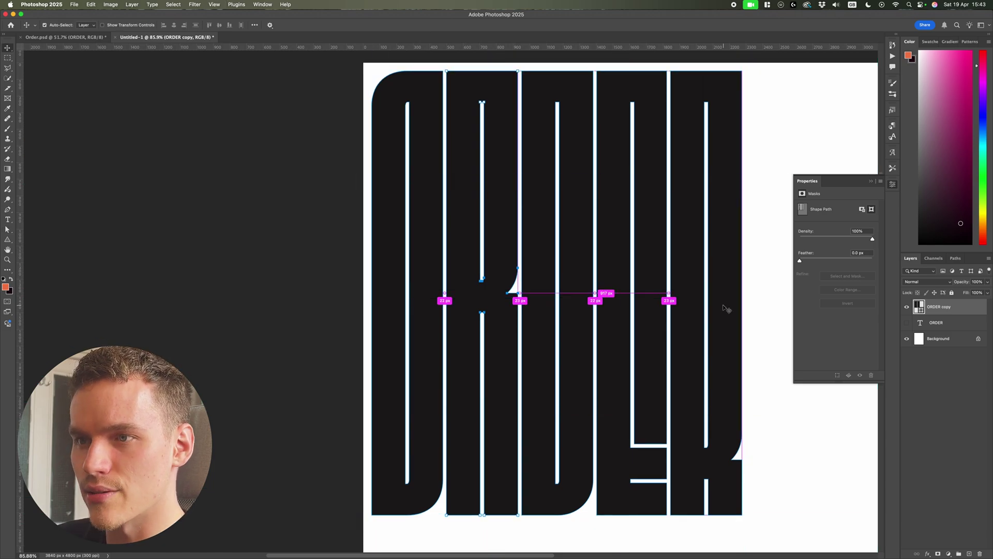
# Step: Review the title with only the first R's junction raised, and undo that move
pyautogui.press('v')
pyautogui.scroll(-5, 810, 419)
pyautogui.scroll(4, 766, 406)
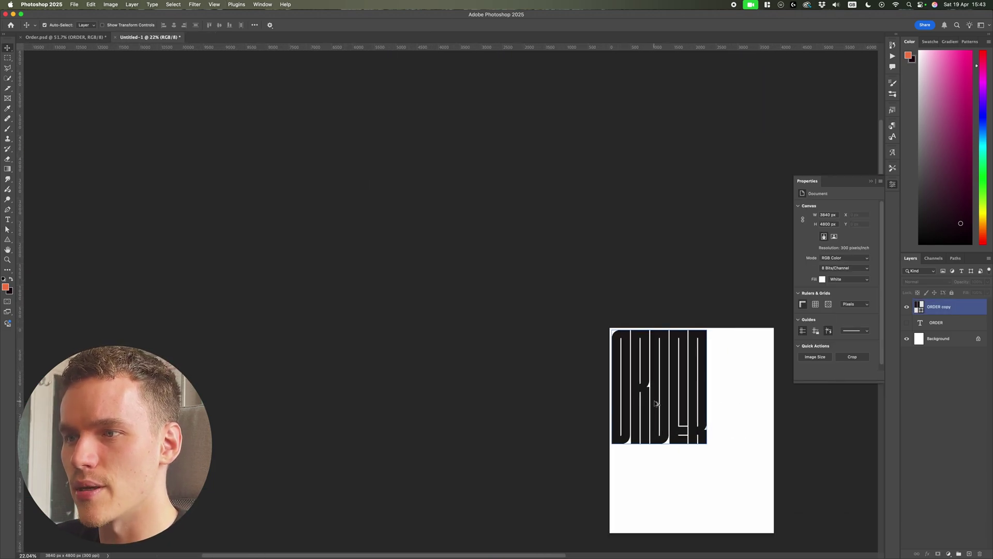
pyautogui.hscroll(5, 651, 397)
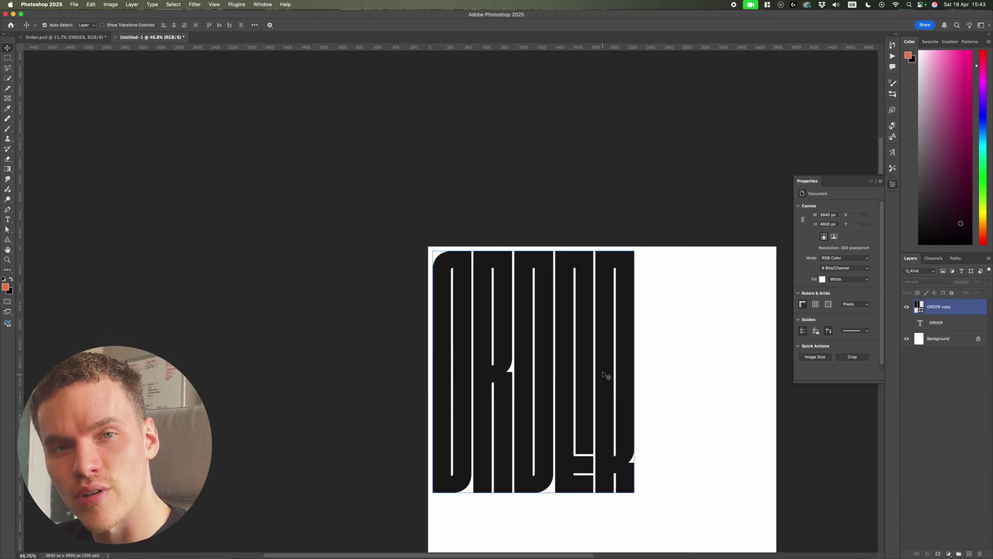
pyautogui.click(759, 395)
pyautogui.scroll(-2, 740, 384)
pyautogui.click(621, 354)
pyautogui.scroll(5, 610, 348)
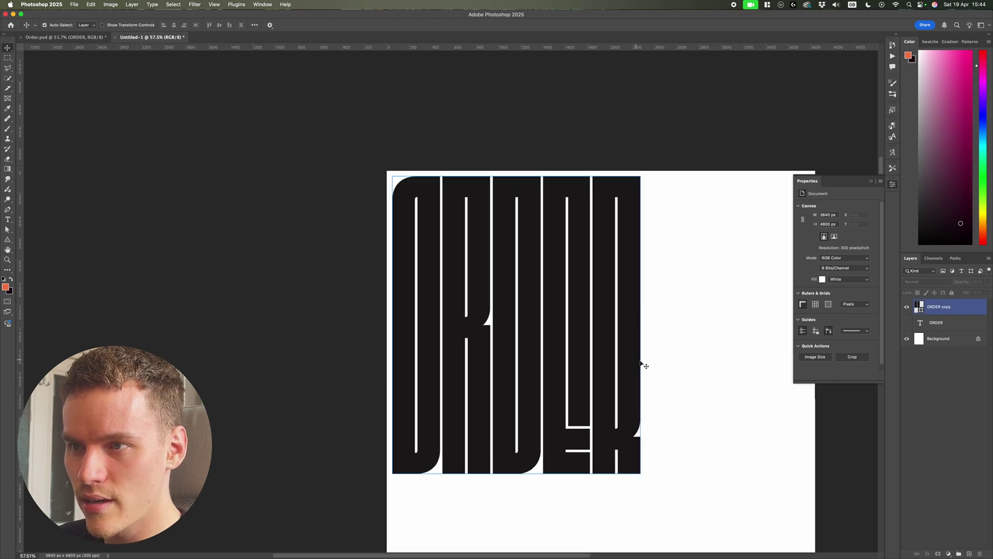
pyautogui.scroll(-4, 707, 428)
pyautogui.click(770, 425)
pyautogui.scroll(3, 740, 450)
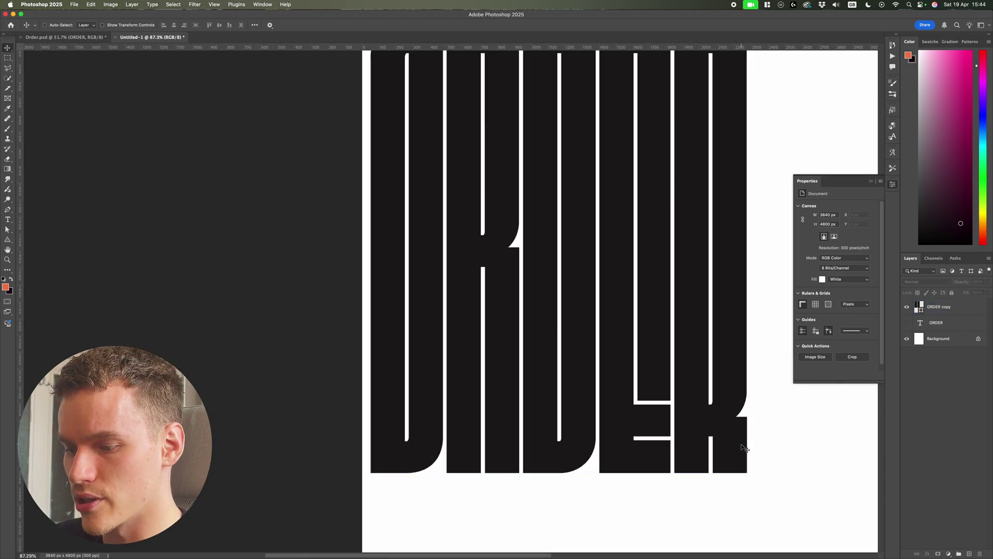
pyautogui.press('super+z')
pyautogui.press('super+;')
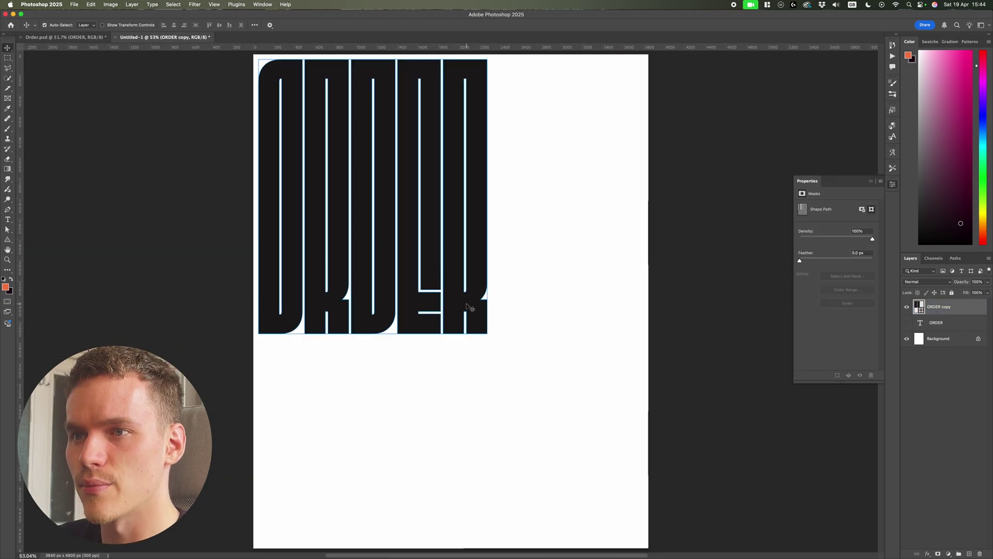
# Step: Select the middle junction points of both Rs and raise them together so their notches meet the lower edge of the second guide row
pyautogui.scroll(5, 573, 326)
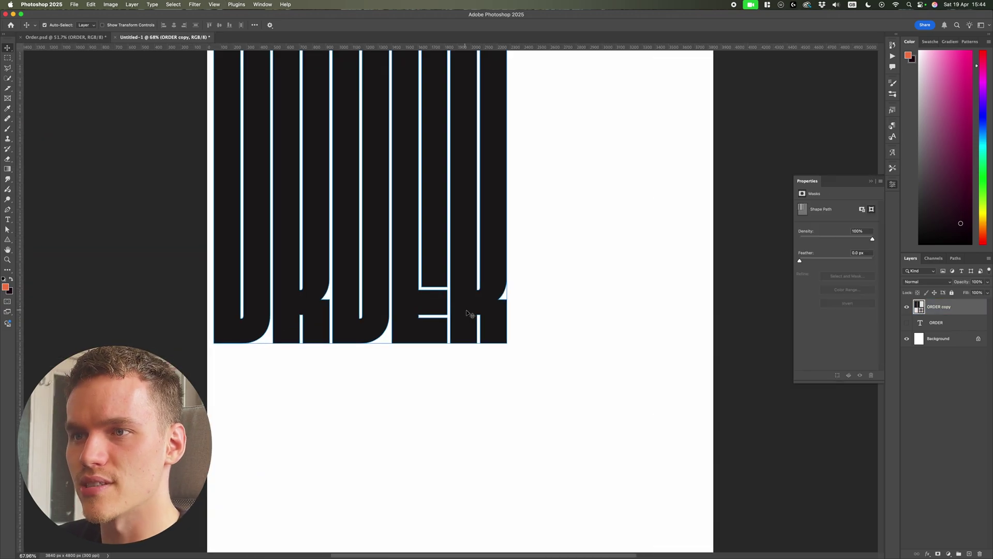
pyautogui.moveTo(591, 344); pyautogui.dragTo(429, 190)
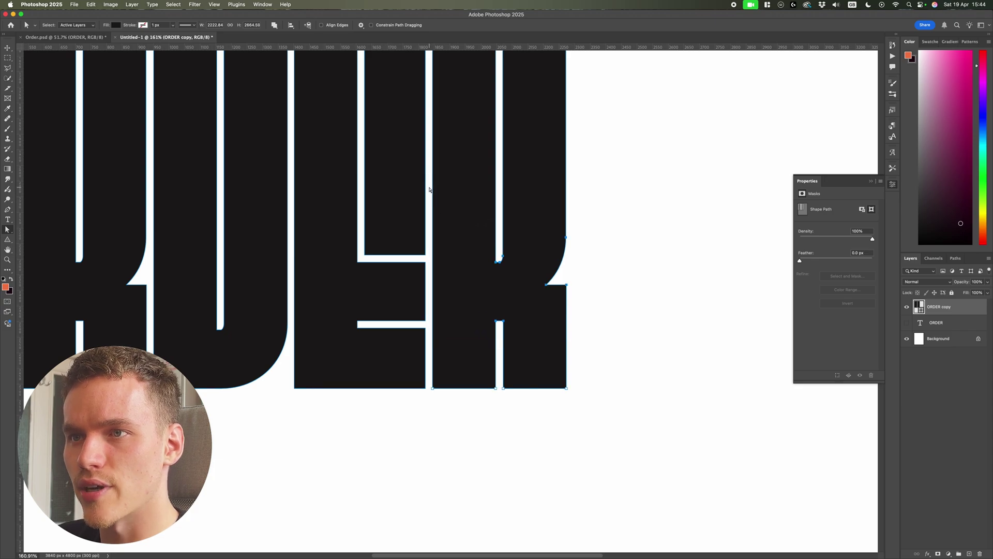
pyautogui.hscroll(-10, 446, 210)
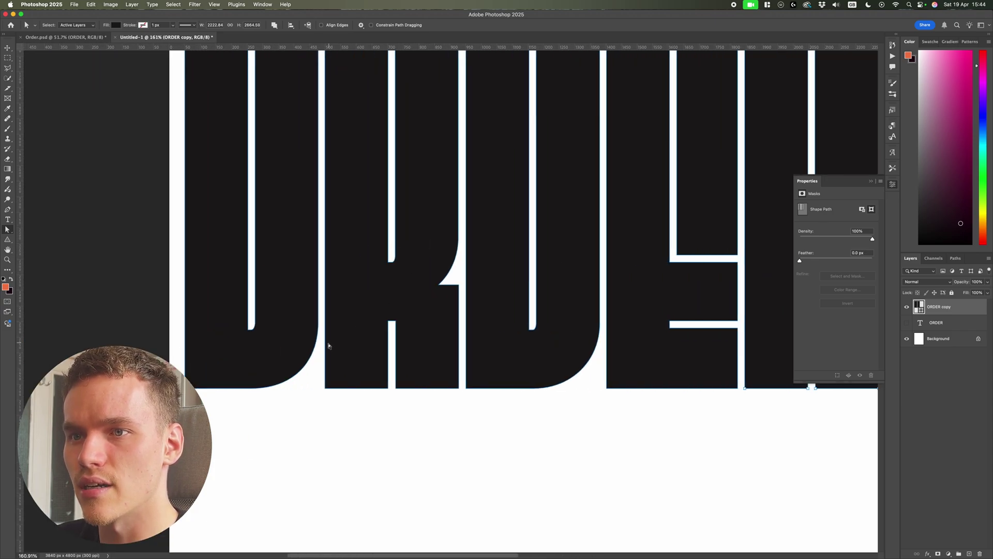
pyautogui.moveTo(323, 339); pyautogui.dragTo(462, 193)
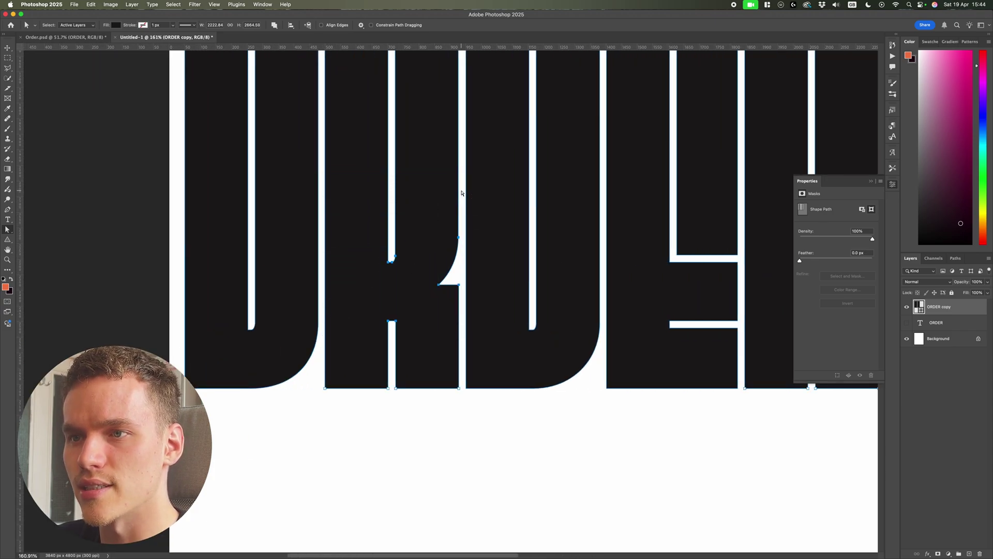
pyautogui.scroll(-5, 571, 236)
pyautogui.scroll(6, 698, 273)
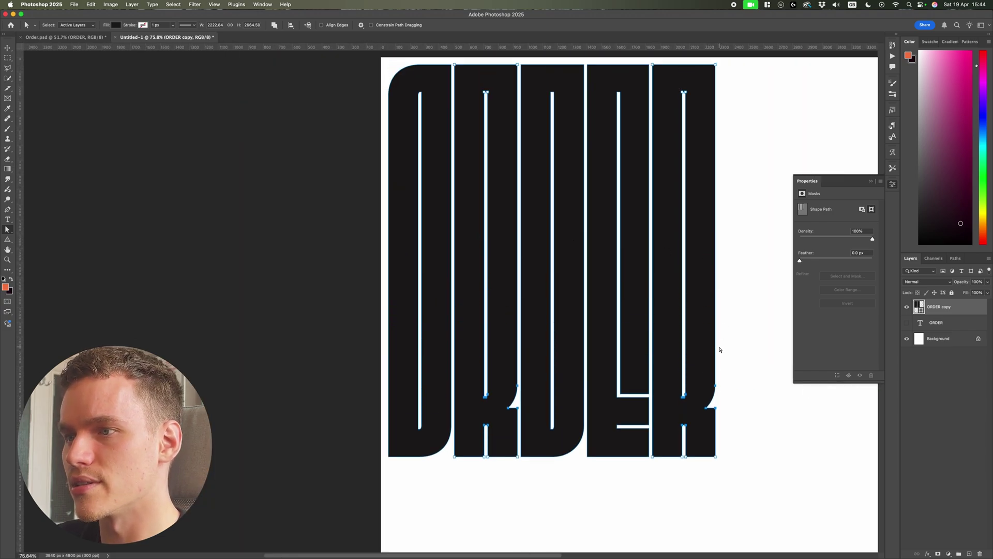
pyautogui.press('super+semicolon')
pyautogui.moveTo(717, 387); pyautogui.dragTo(717, 235)
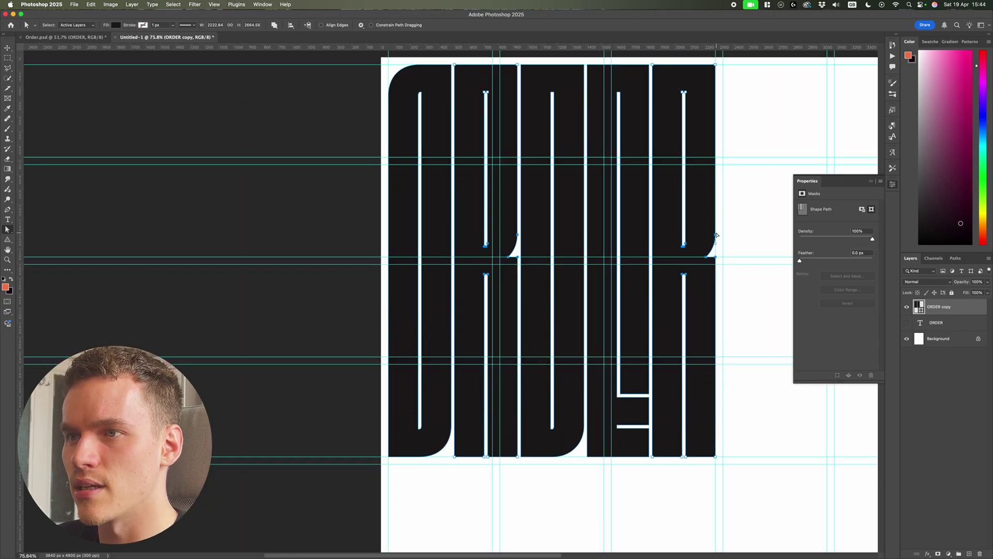
pyautogui.press('super+semicolon')
pyautogui.press('v')
pyautogui.click(751, 241)
pyautogui.scroll(-5, 751, 240)
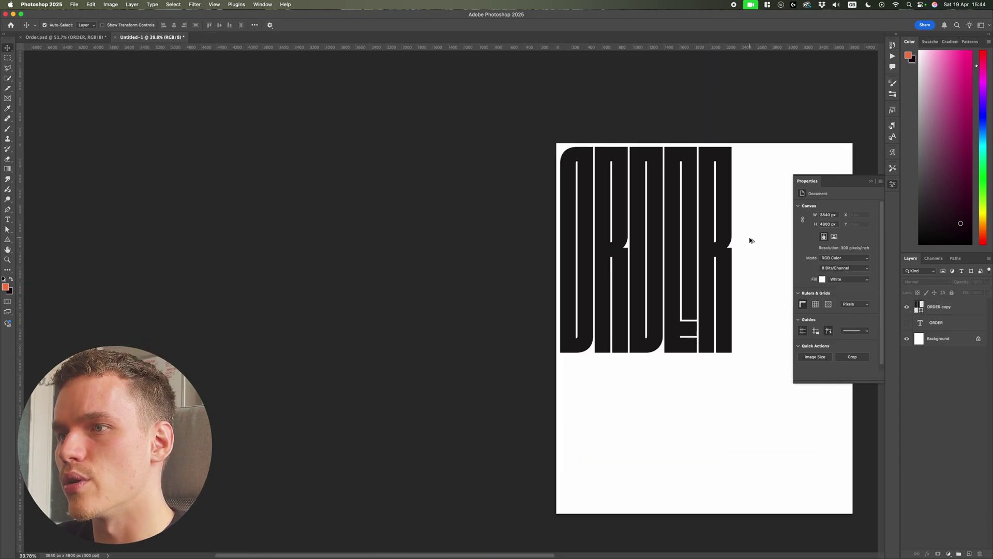
# Step: Select the path points of the E's middle crossbar in the title shape and raise them to the height of the Rs' junctions
pyautogui.hscroll(4, 724, 249)
pyautogui.click(579, 303)
pyautogui.press('a')
pyautogui.scroll(8, 569, 306)
pyautogui.scroll(-2, 568, 333)
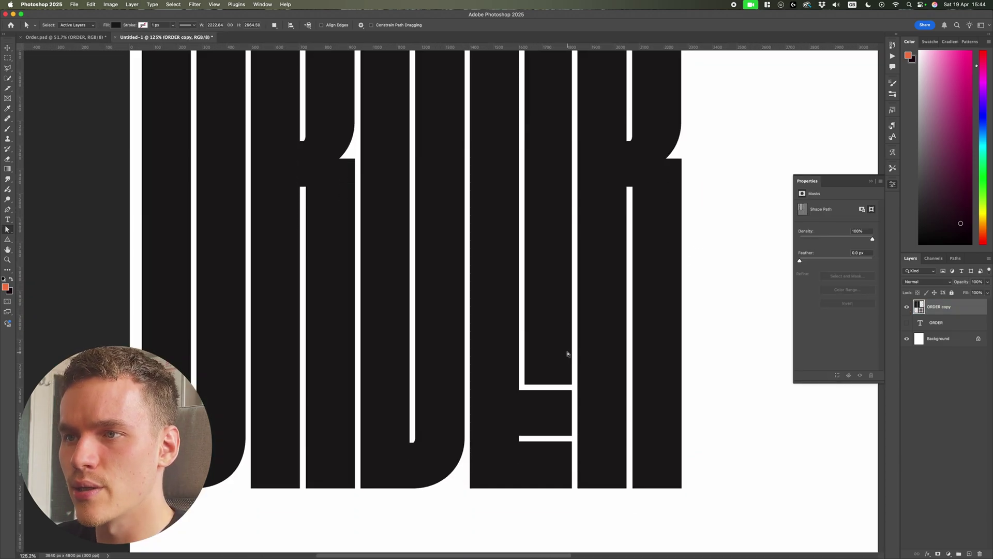
pyautogui.click(567, 353)
pyautogui.scroll(-6, 566, 354)
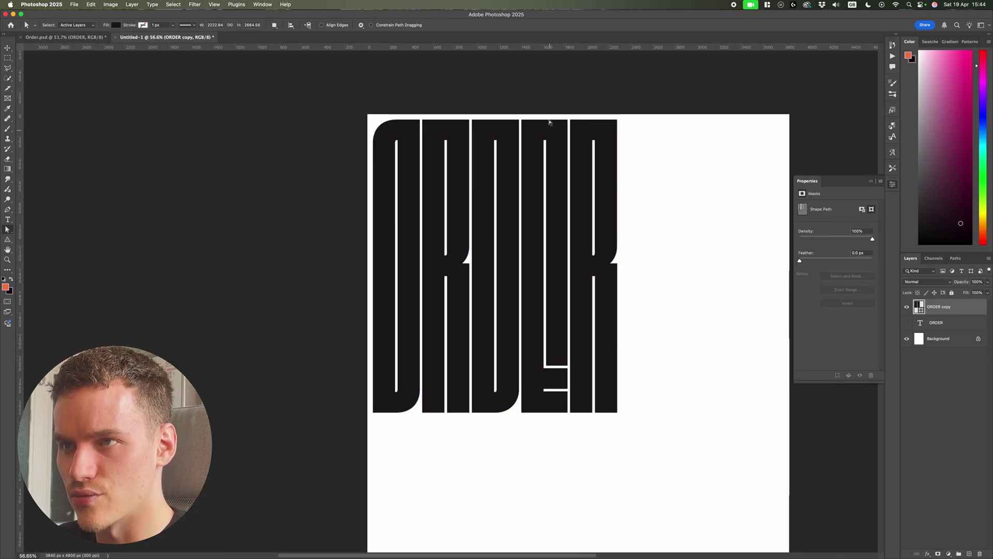
pyautogui.scroll(4, 569, 389)
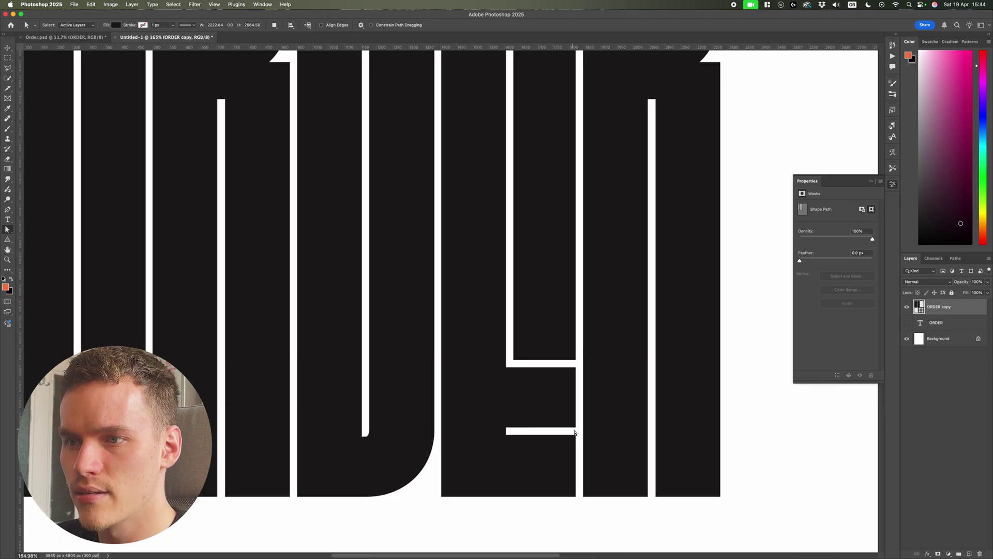
pyautogui.click(555, 400)
pyautogui.scroll(-1, 554, 393)
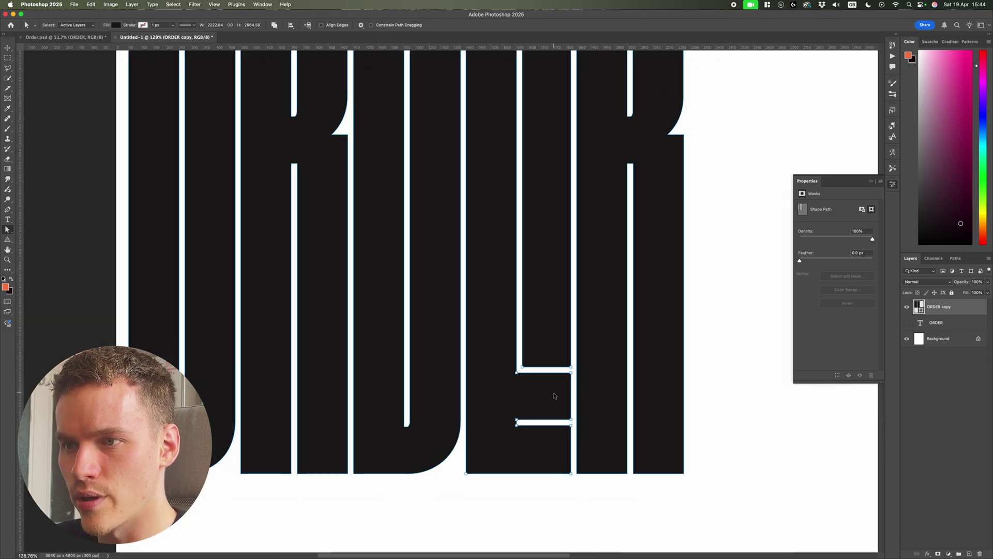
pyautogui.moveTo(577, 423); pyautogui.dragTo(403, 274)
pyautogui.scroll(5, 567, 419)
pyautogui.scroll(-6, 567, 304)
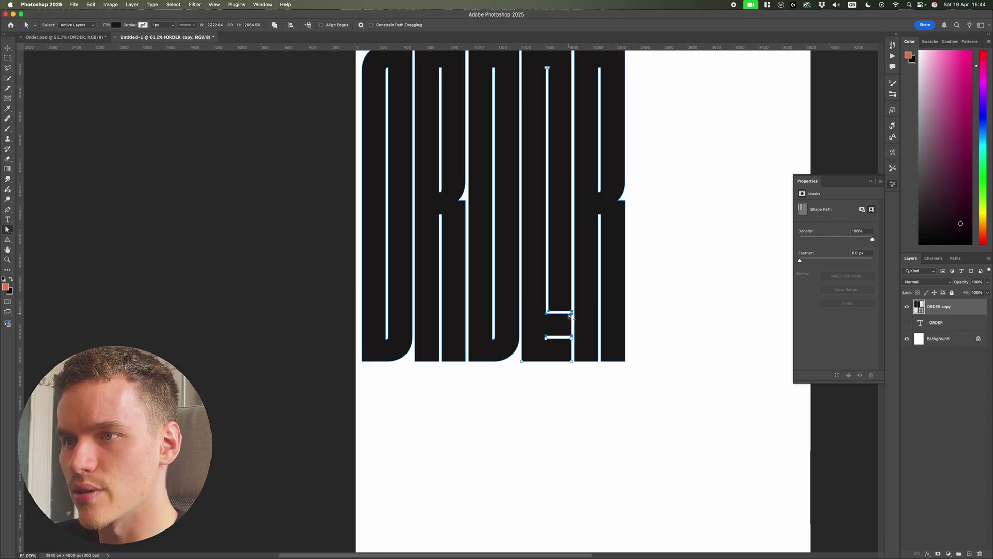
pyautogui.moveTo(575, 362); pyautogui.dragTo(572, 288)
# Step: Show the guides, add a horizontal guide at the top of the Rs' lower slits, and align the E crossbar's underside with it
pyautogui.press('super+semicolon')
pyautogui.scroll(5, 578, 283)
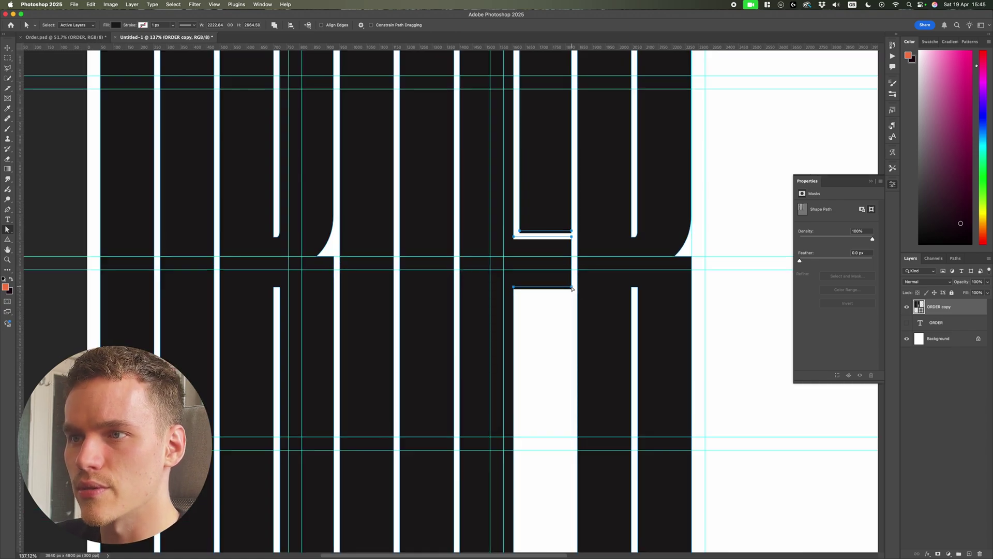
pyautogui.scroll(7, 570, 288)
pyautogui.hscroll(3, 625, 289)
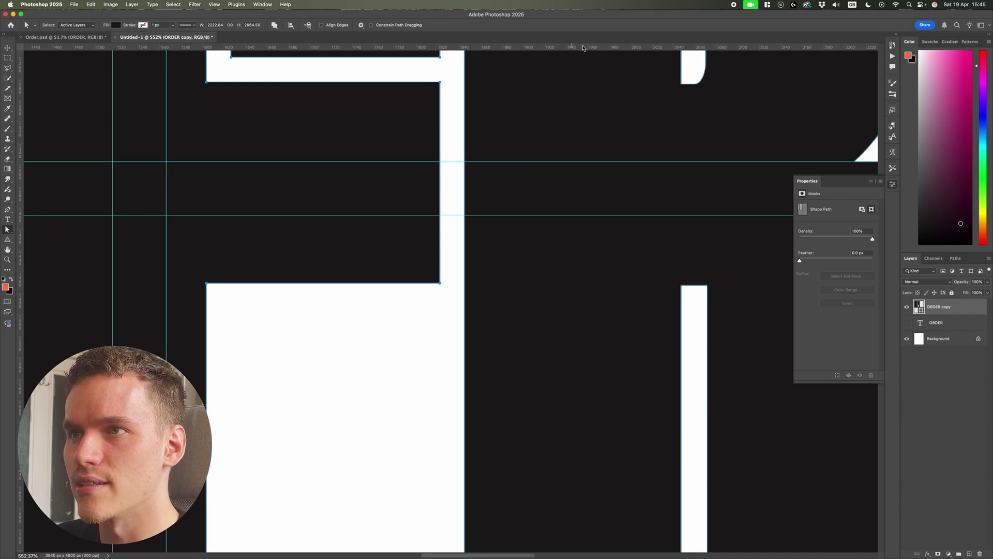
pyautogui.moveTo(584, 47); pyautogui.dragTo(690, 378)
pyautogui.click(444, 313)
pyautogui.scroll(-8, 444, 313)
# Step: Hide the guides and examine how the raised E crossbar lines up with the Rs across the whole title
pyautogui.press('super+h')
pyautogui.press('super+0')
pyautogui.press('v')
pyautogui.click(588, 274)
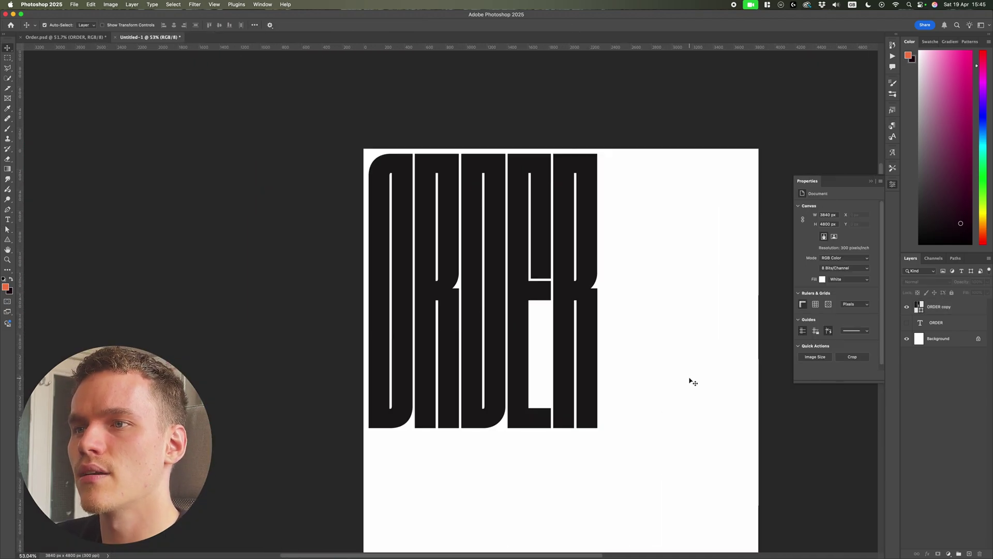
pyautogui.scroll(1, 610, 348)
pyautogui.scroll(1, 538, 416)
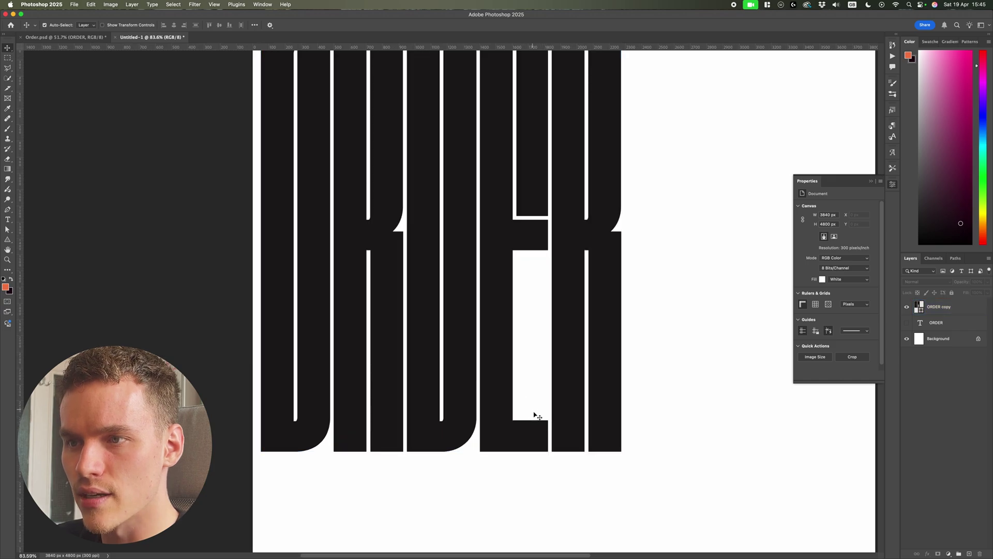
pyautogui.scroll(-3, 542, 344)
pyautogui.click(543, 294)
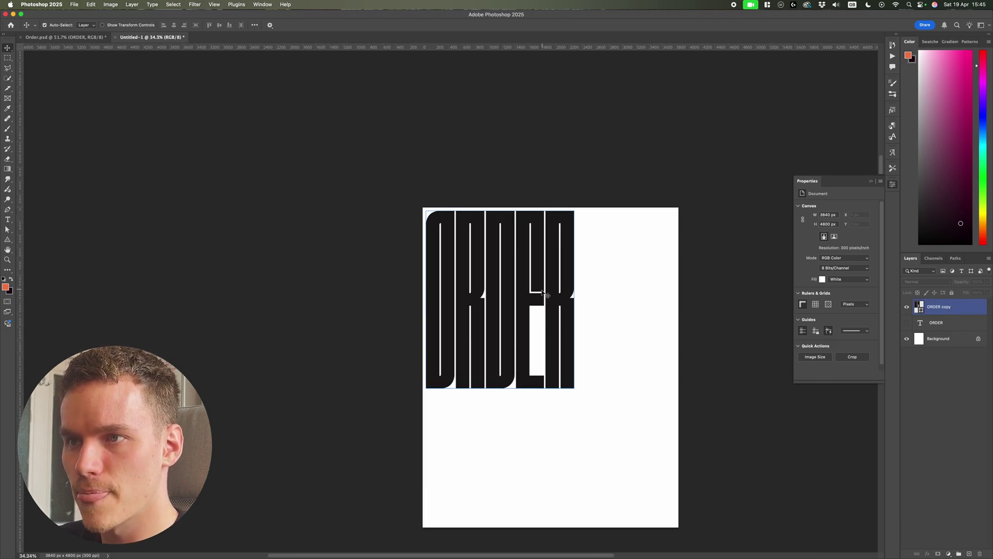
pyautogui.scroll(2, 552, 325)
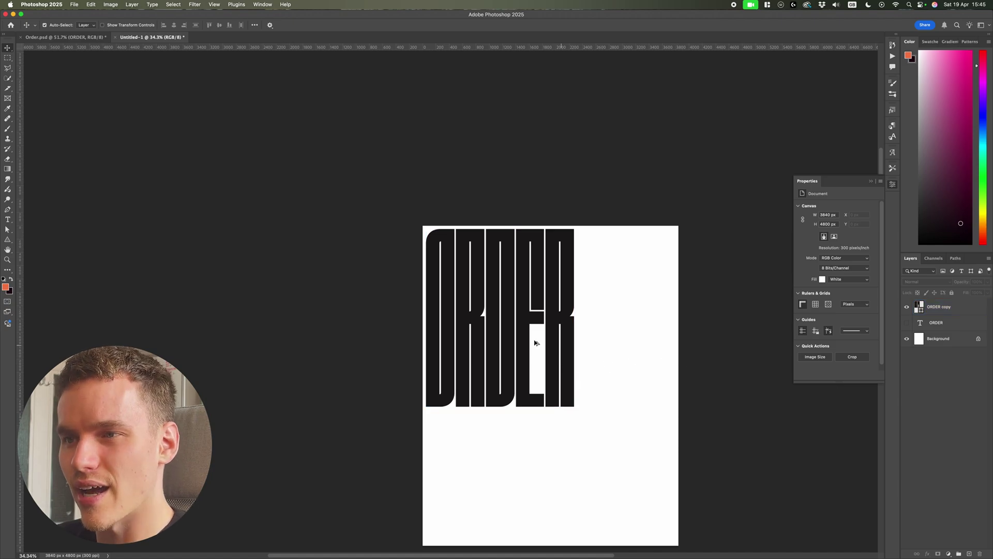
# Step: Add several anchor points along the upper edge of the E's bottom arm
pyautogui.scroll(3, 534, 339)
pyautogui.scroll(4, 553, 480)
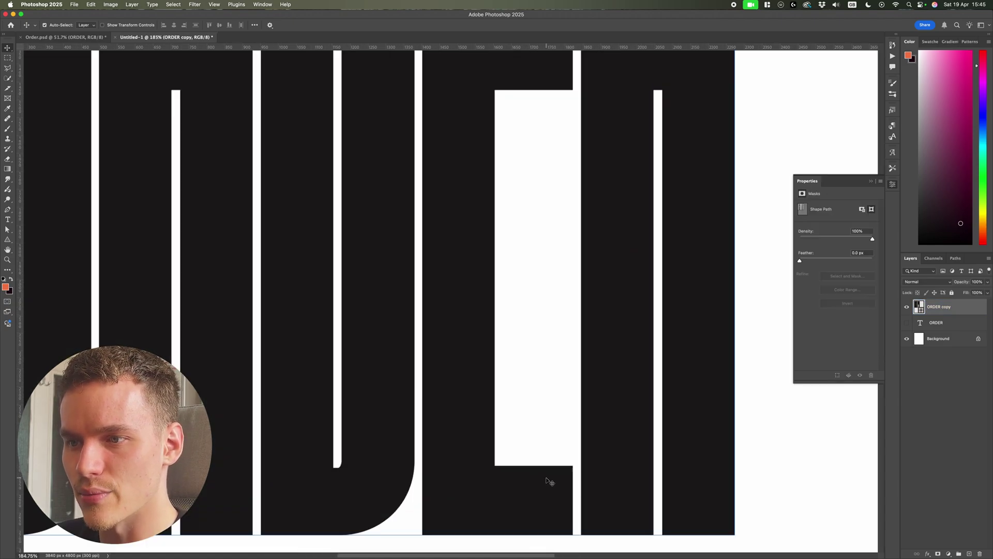
pyautogui.press('a')
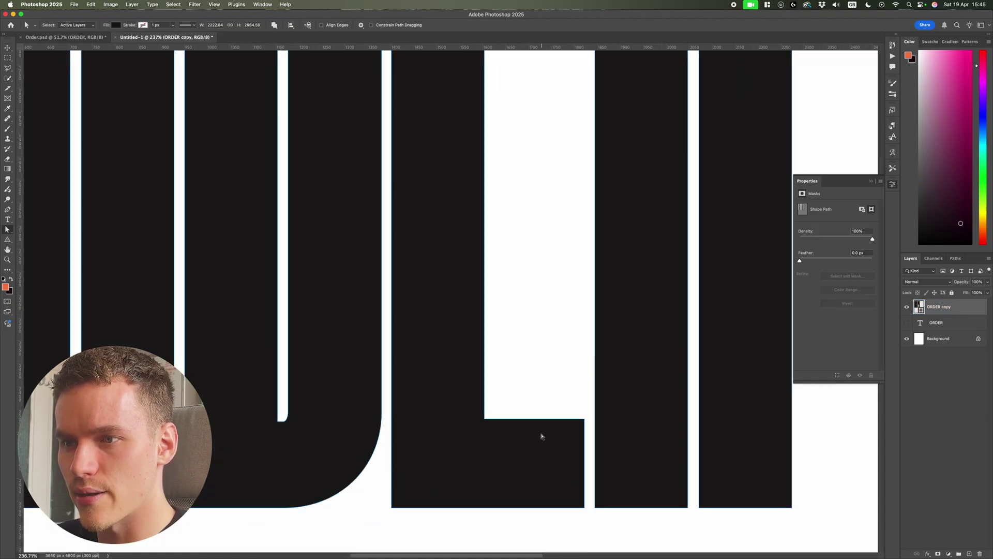
pyautogui.scroll(1, 542, 436)
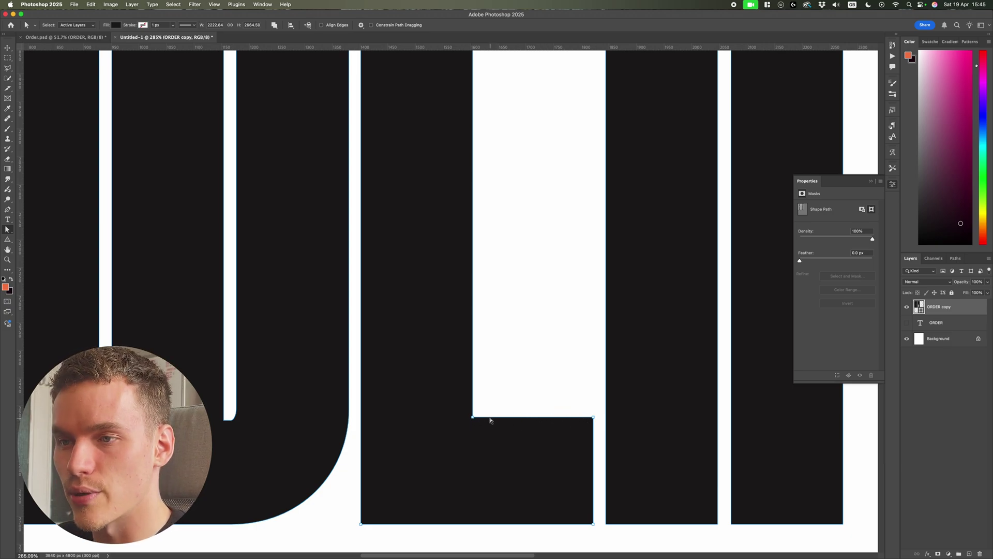
pyautogui.press('p')
pyautogui.press('a')
pyautogui.scroll(2, 513, 437)
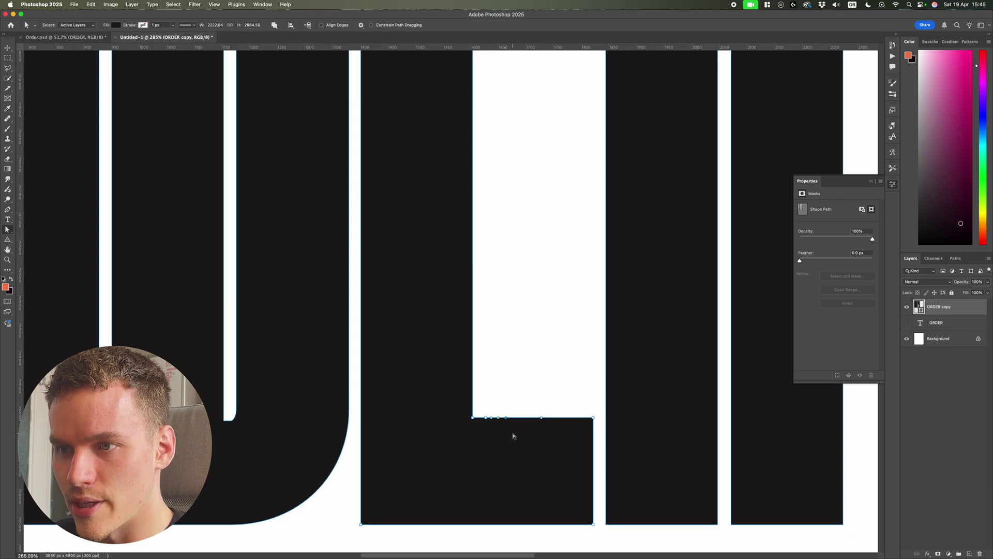
pyautogui.scroll(-1, 512, 437)
pyautogui.scroll(2, 510, 455)
pyautogui.scroll(-3, 509, 504)
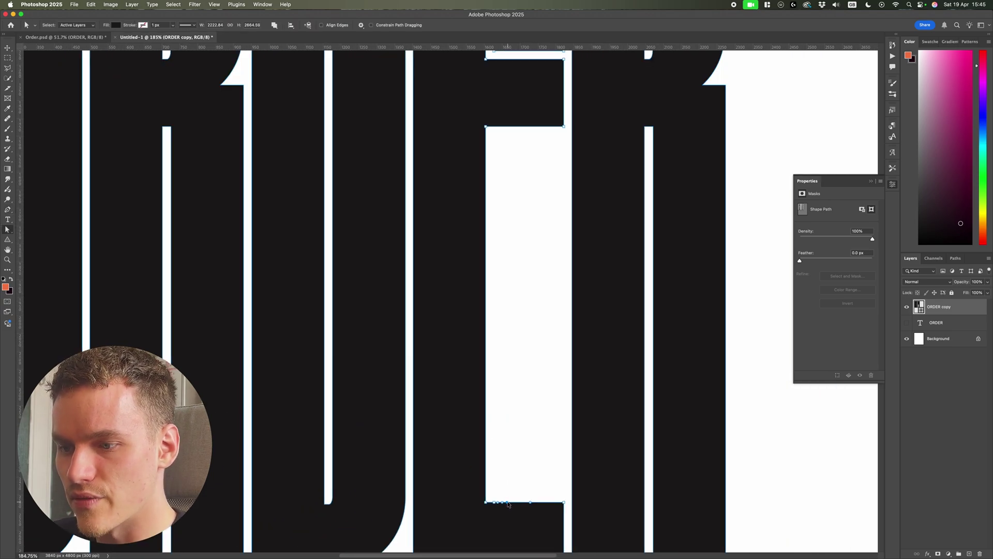
pyautogui.scroll(3, 519, 306)
# Step: Show the guides and add a vertical guide along the E's inner slit and a horizontal guide one slit width below the crossbar
pyautogui.press('super+semicolon')
pyautogui.scroll(6, 492, 259)
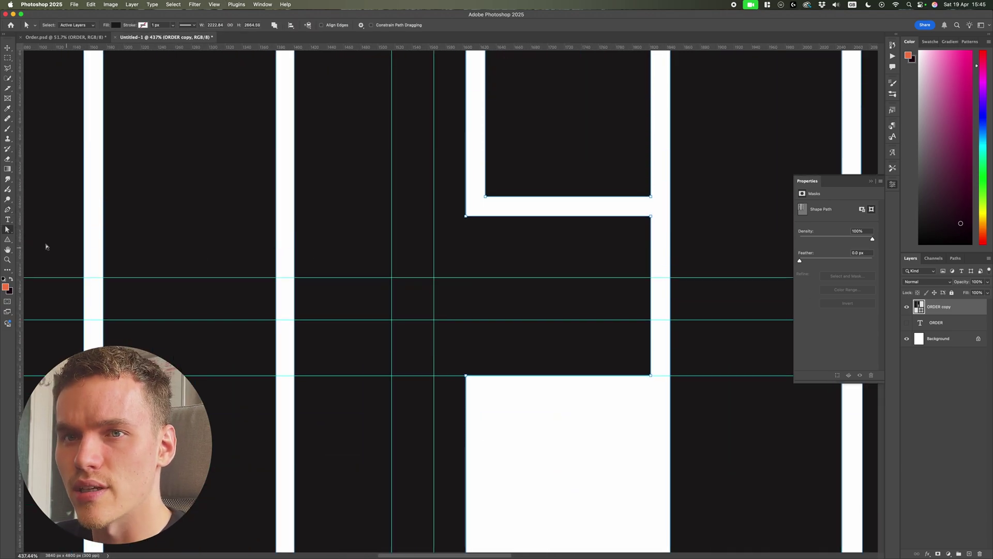
pyautogui.moveTo(20, 242); pyautogui.dragTo(485, 223)
pyautogui.scroll(-1, 571, 221)
pyautogui.moveTo(585, 49); pyautogui.dragTo(601, 270)
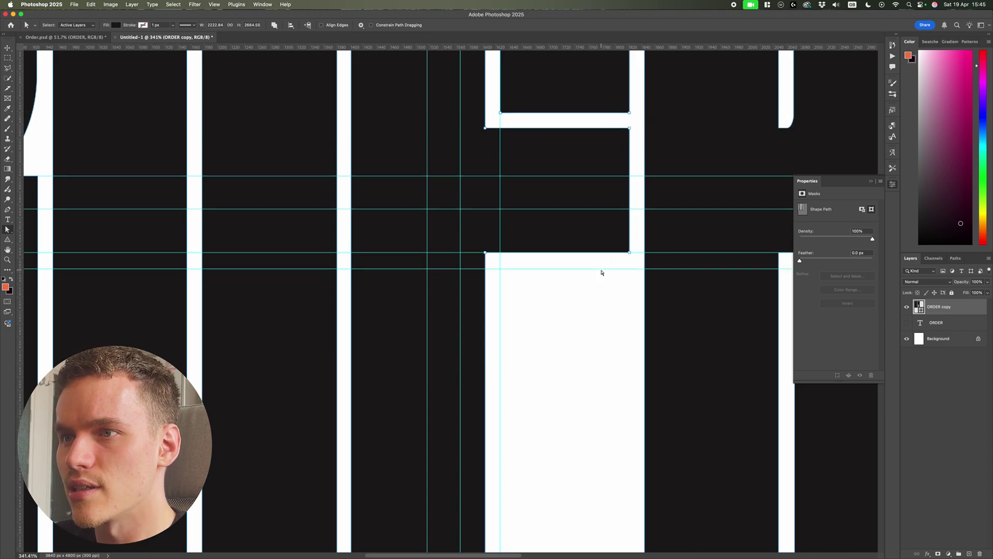
# Step: Move an added anchor point of the E's bottom arm up to the intersection of the new guides and make it a sharp corner
pyautogui.scroll(-3, 600, 270)
pyautogui.moveTo(572, 459); pyautogui.dragTo(555, 203)
pyautogui.scroll(6, 564, 203)
pyautogui.press('p')
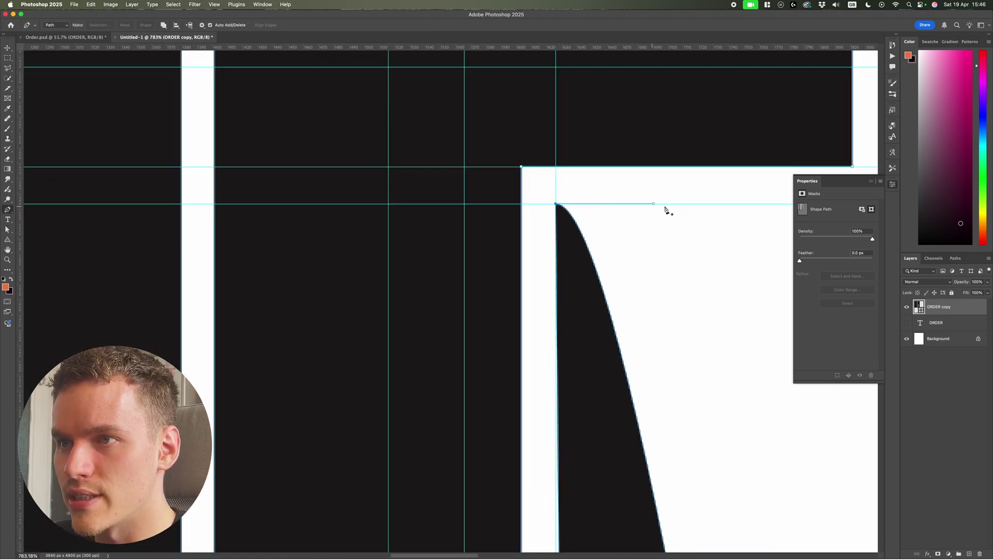
pyautogui.moveTo(654, 204); pyautogui.dragTo(557, 203)
pyautogui.scroll(-8, 593, 222)
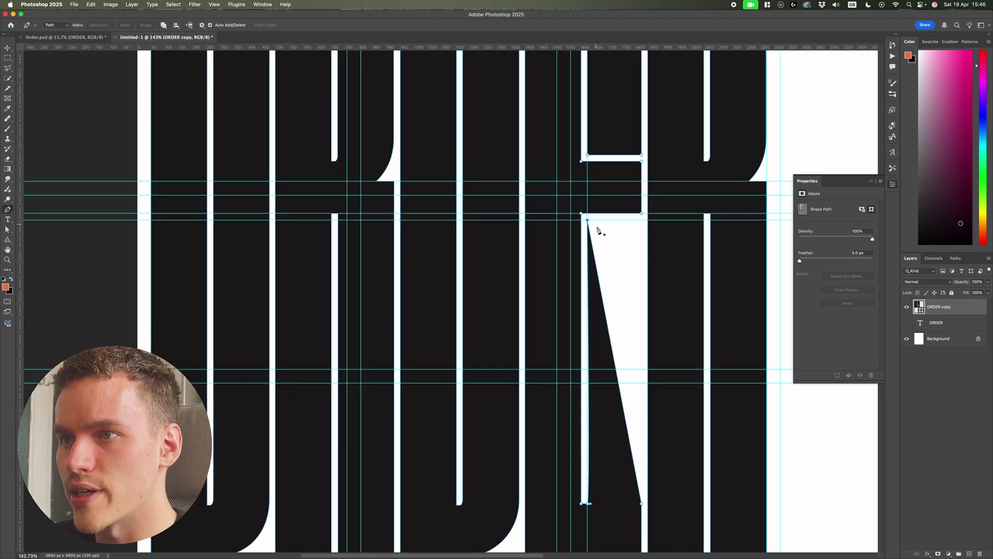
# Step: Raise the outer corner of the E's bottom arm to the new horizontal guide so the arm fills the gap below the crossbar
pyautogui.press('a')
pyautogui.scroll(-5, 598, 229)
pyautogui.scroll(3, 652, 337)
pyautogui.click(642, 441)
pyautogui.moveTo(642, 440); pyautogui.dragTo(642, 153)
# Step: Remove the curve at the base of the E's lower slit and align its corner point with the vertical guide
pyautogui.press('v')
pyautogui.scroll(5, 595, 434)
pyautogui.press('a')
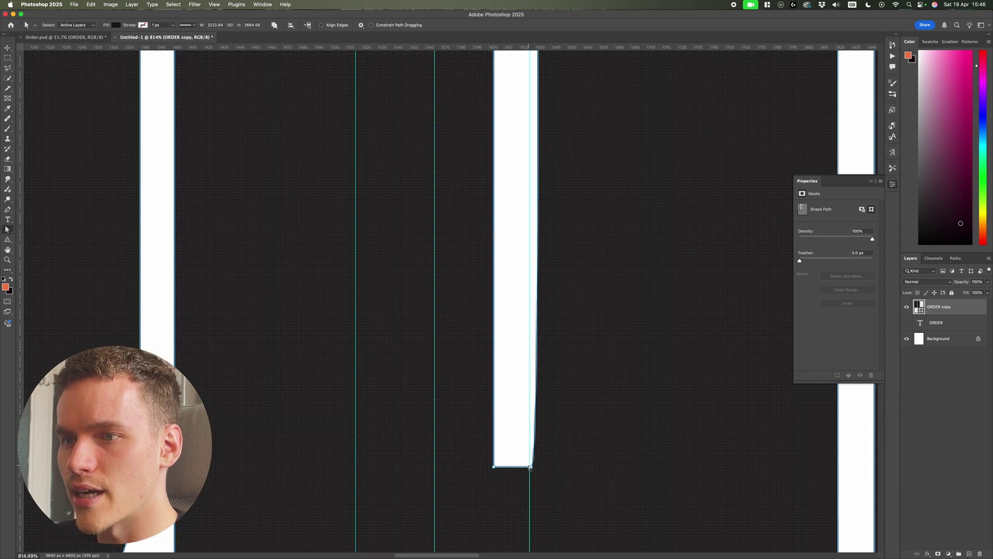
pyautogui.press('p')
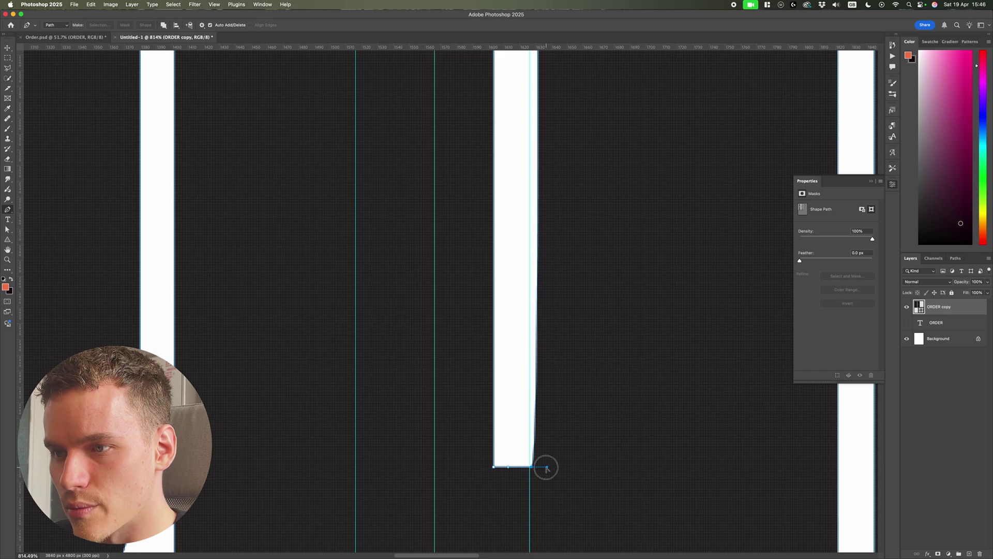
pyautogui.moveTo(547, 467); pyautogui.dragTo(532, 468)
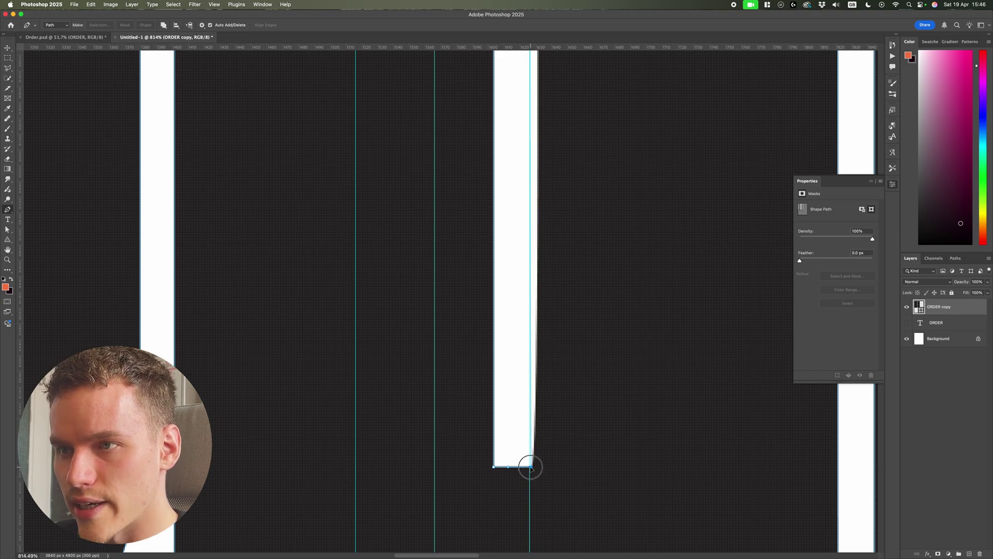
pyautogui.press('a')
pyautogui.scroll(3, 530, 467)
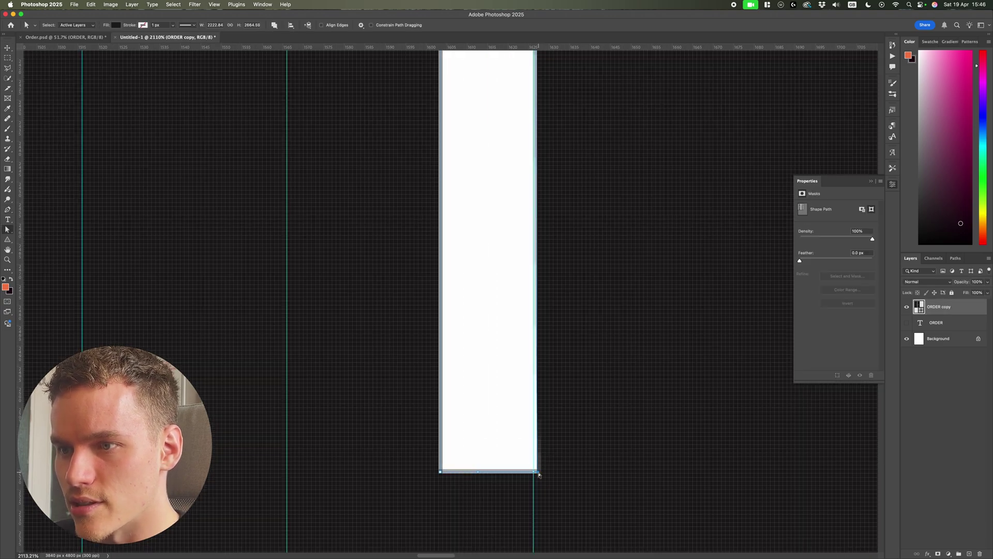
pyautogui.scroll(-3, 611, 466)
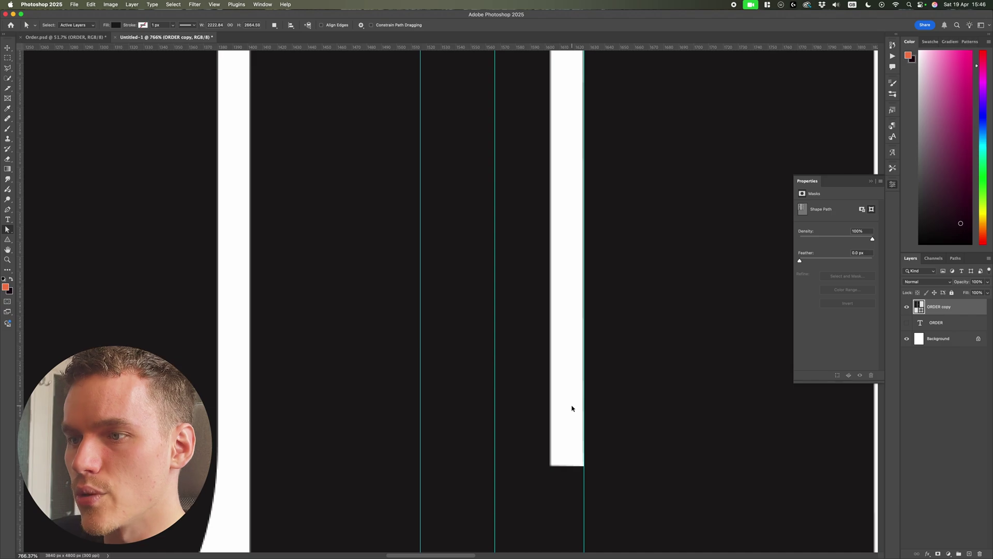
# Step: Hide the guides and examine the complete ORDER title with the reshaped E on the poster
pyautogui.press('super+0')
pyautogui.press('v')
pyautogui.click(646, 362)
pyautogui.scroll(2, 647, 361)
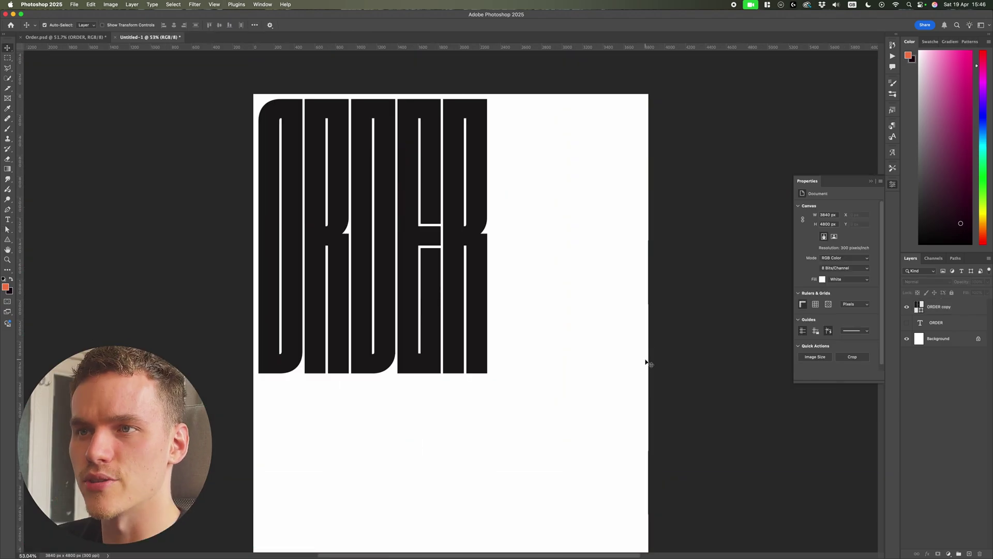
pyautogui.hscroll(-3, 646, 362)
pyautogui.scroll(1, 649, 365)
pyautogui.click(362, 192)
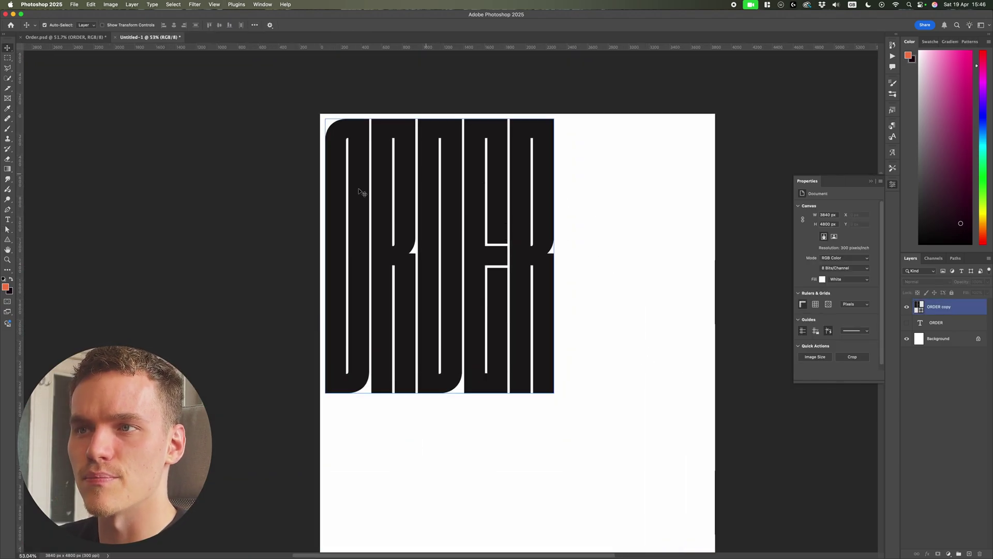
pyautogui.scroll(2, 490, 268)
pyautogui.click(487, 254)
pyautogui.scroll(-3, 473, 244)
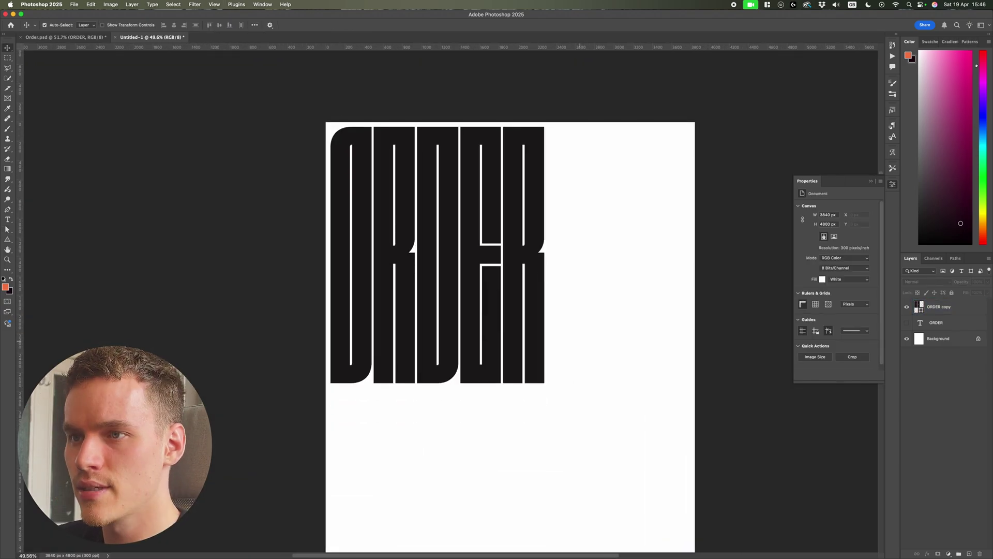
pyautogui.click(333, 372)
pyautogui.click(610, 304)
pyautogui.scroll(1, 610, 305)
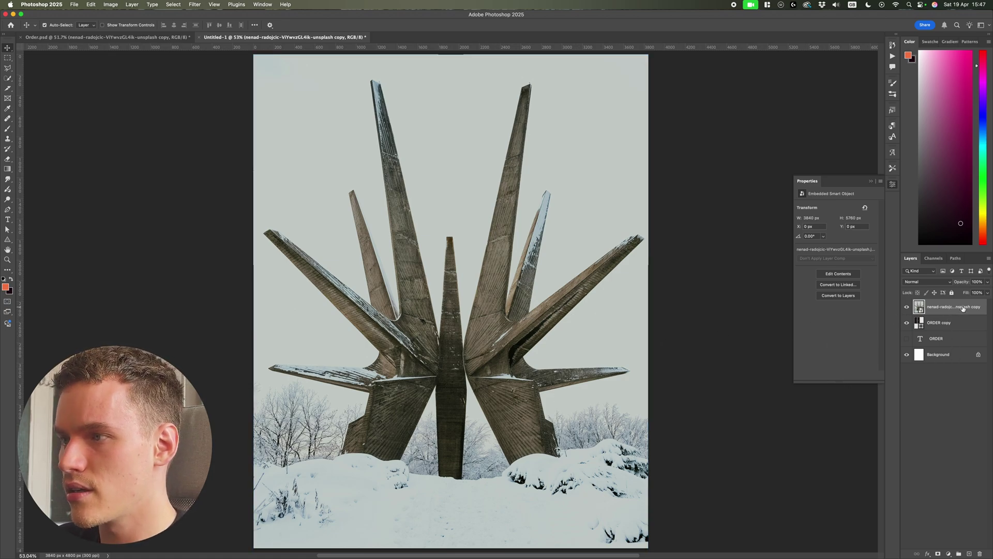
# Step: Move the monument photo layer below the title shape, select its subject, and mask the photo to that selection
pyautogui.moveTo(966, 307); pyautogui.dragTo(958, 332)
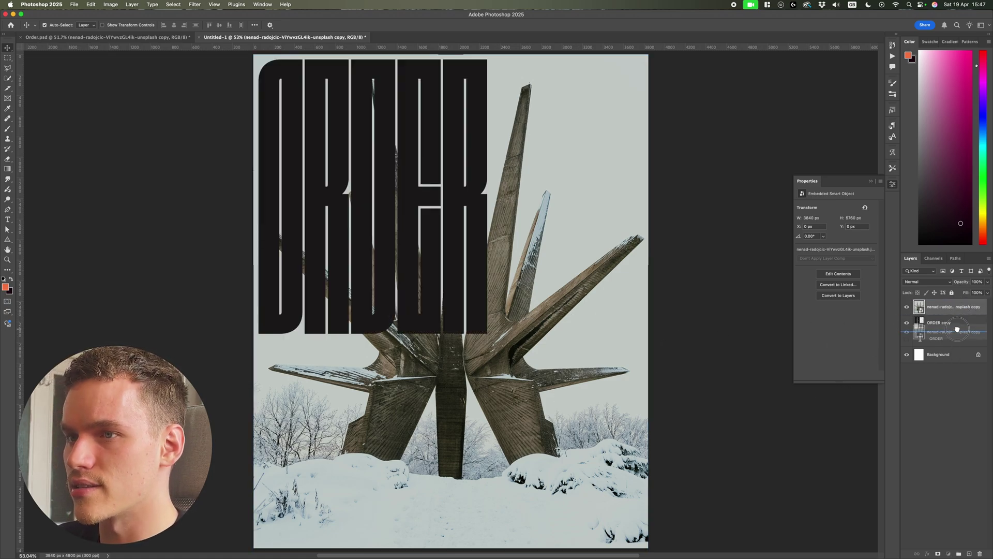
pyautogui.click(707, 352)
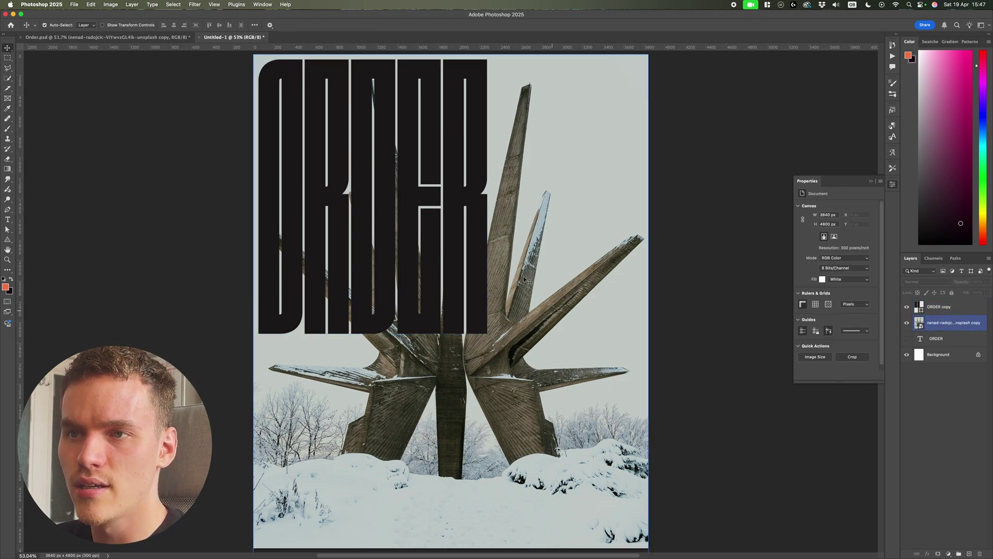
pyautogui.click(939, 323)
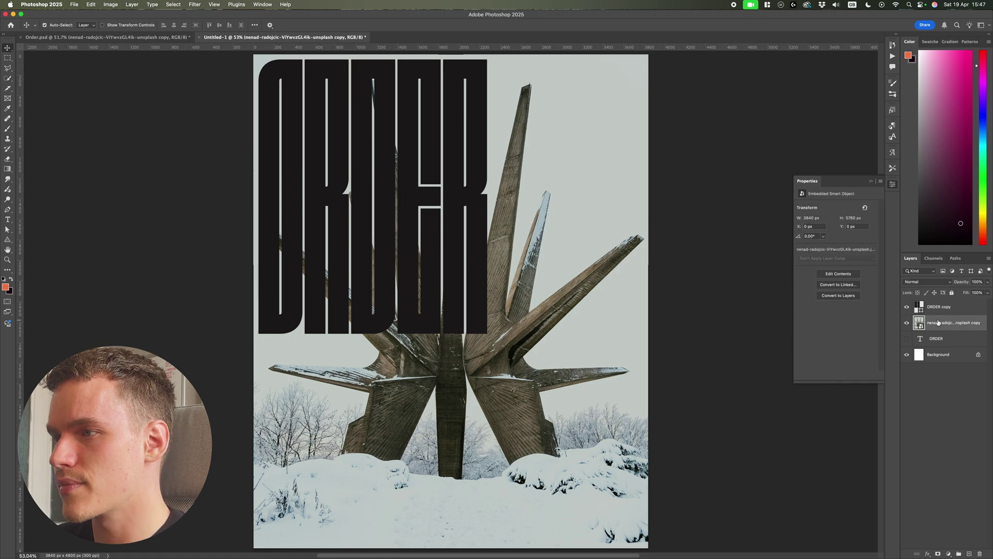
pyautogui.click(173, 5)
pyautogui.click(179, 93)
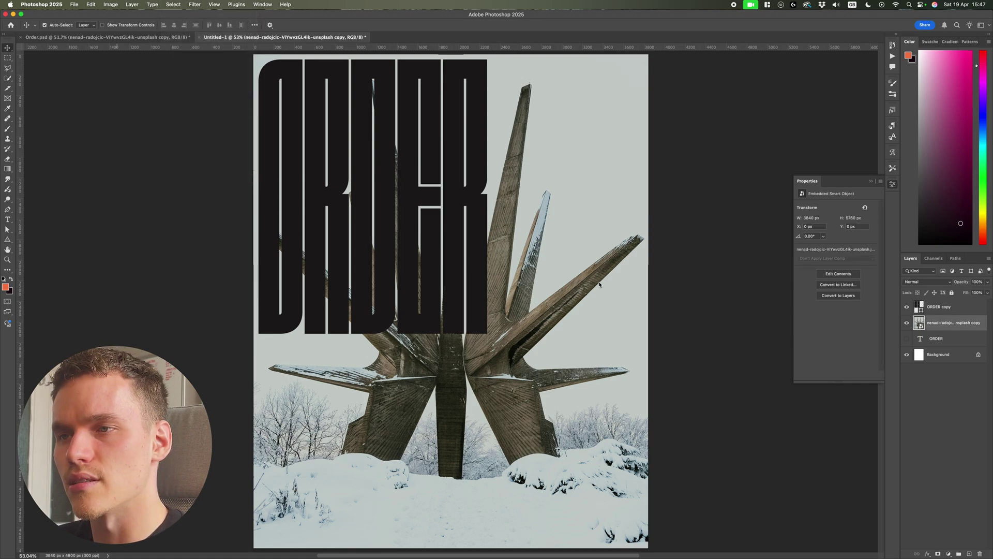
pyautogui.click(938, 553)
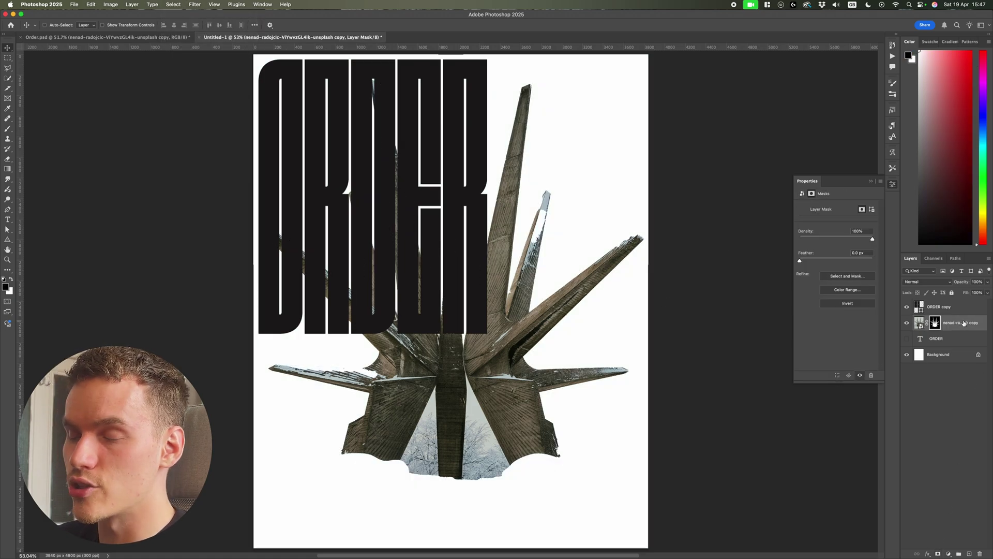
# Step: Duplicate the masked monument layer, place the copy above the title, and select the mask of the monument layer beneath it
pyautogui.press('super+j')
pyautogui.moveTo(956, 325); pyautogui.dragTo(958, 301)
pyautogui.click(935, 339)
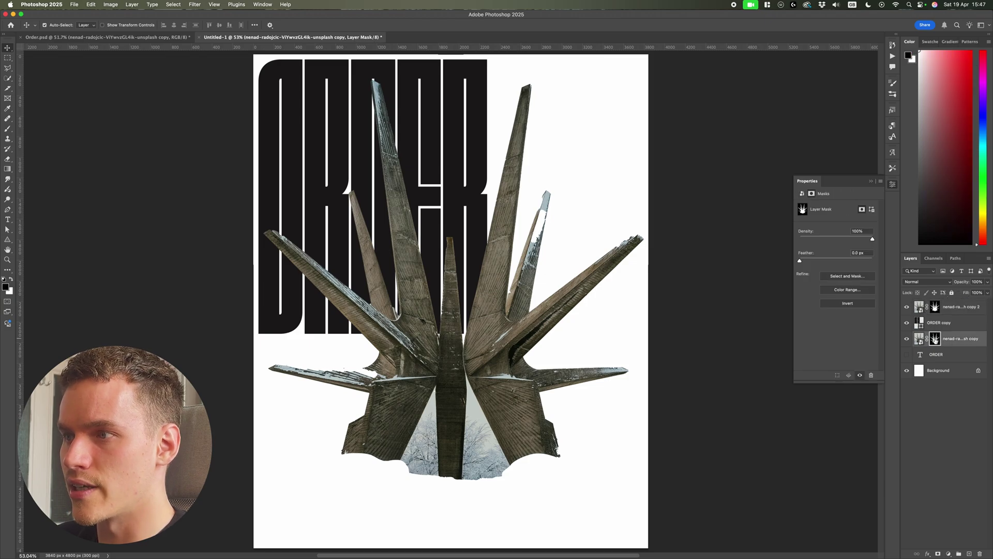
# Step: Delete the mask of the monument layer beneath the title so the full snowy photo fills the poster
pyautogui.press('BackSpace')
pyautogui.click(765, 315)
pyautogui.scroll(-3, 465, 367)
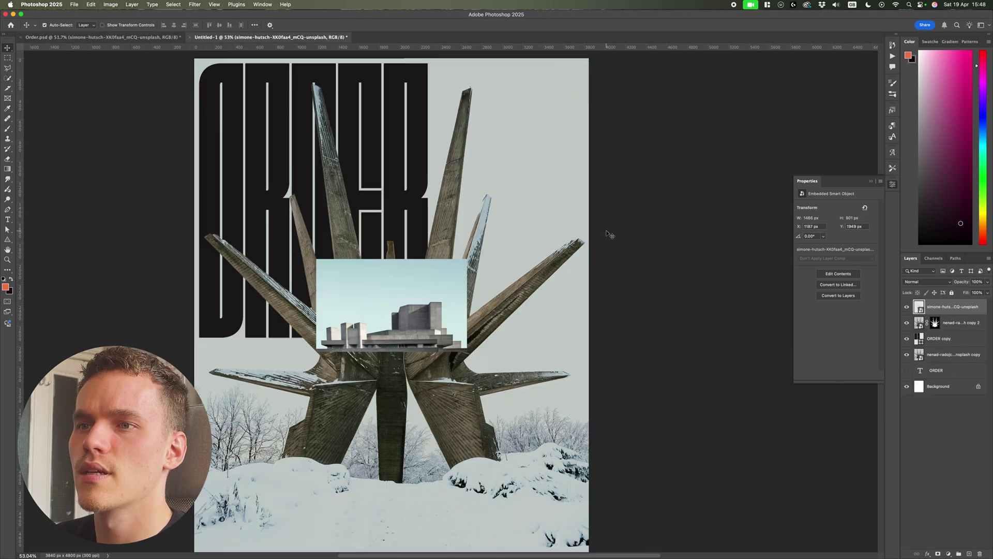
# Step: Show the guides, align the small concrete building photo with them in the poster's upper right corner, and hide the guides
pyautogui.scroll(1, 610, 234)
pyautogui.press('super+semicolon')
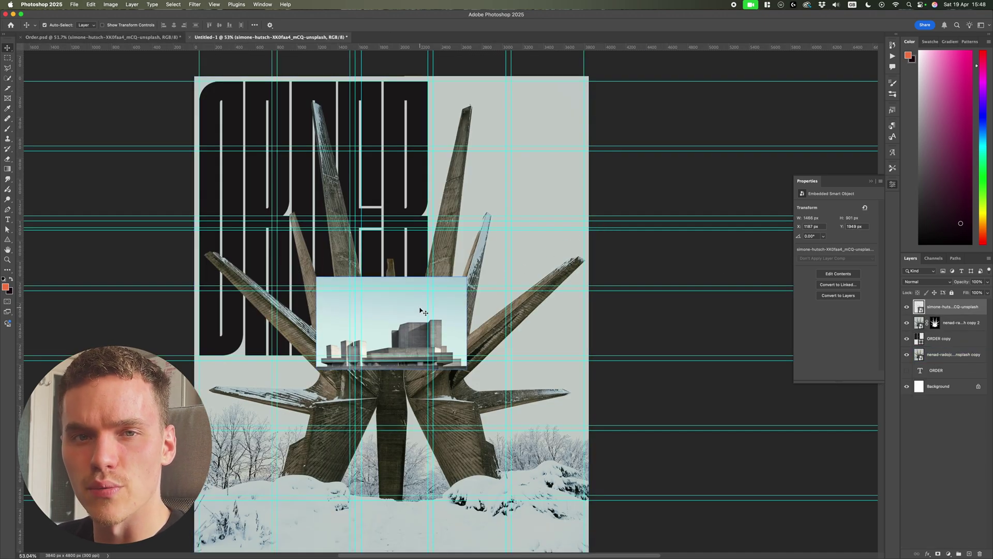
pyautogui.moveTo(388, 312); pyautogui.dragTo(498, 159)
pyautogui.scroll(2, 509, 200)
pyautogui.scroll(1, 509, 201)
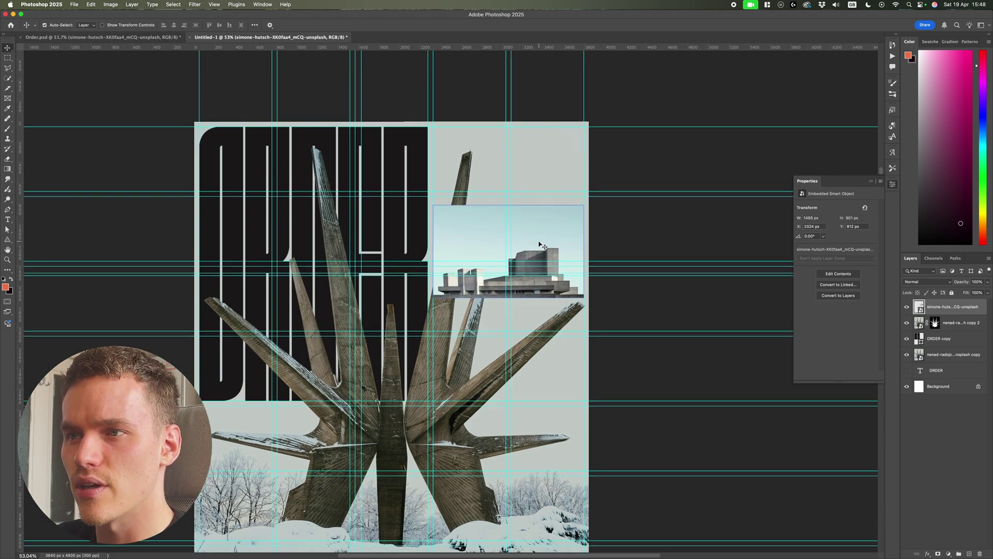
pyautogui.moveTo(539, 241); pyautogui.dragTo(536, 162)
pyautogui.scroll(5, 566, 142)
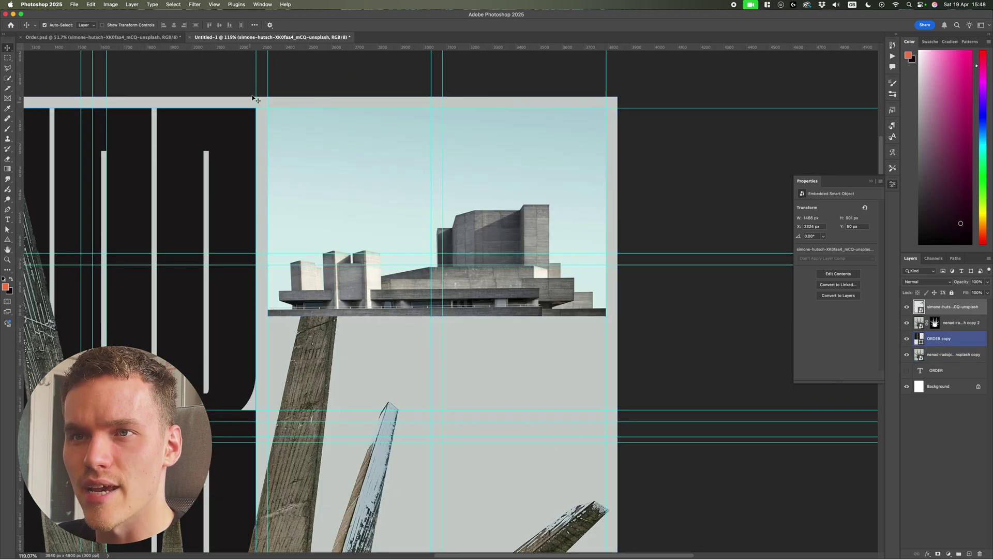
pyautogui.press('super+0')
pyautogui.scroll(-1, 552, 106)
pyautogui.click(697, 137)
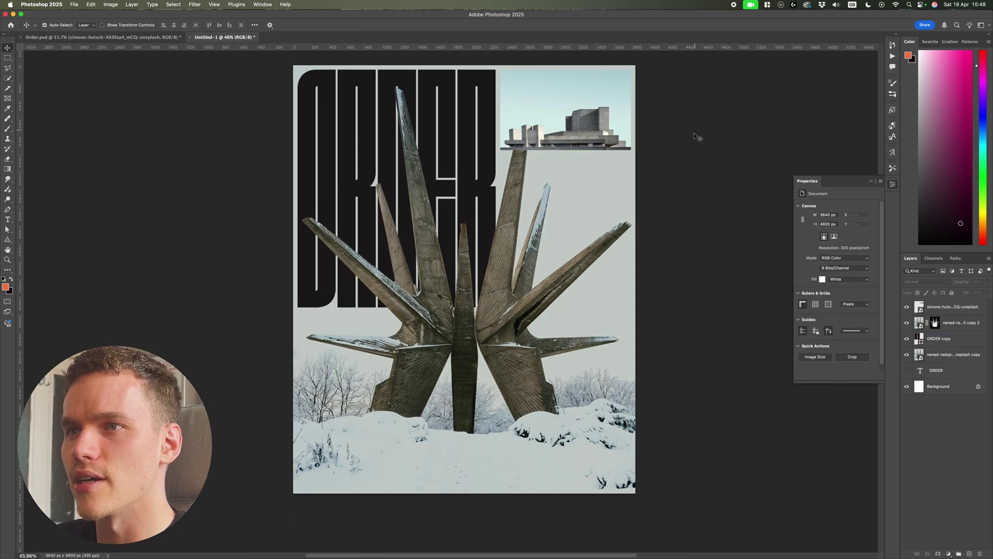
# Step: Move the small building photo layer below the masked monument copy so the spike overlaps the building, and review the poster
pyautogui.scroll(2, 697, 137)
pyautogui.click(565, 147)
pyautogui.moveTo(956, 308); pyautogui.dragTo(956, 329)
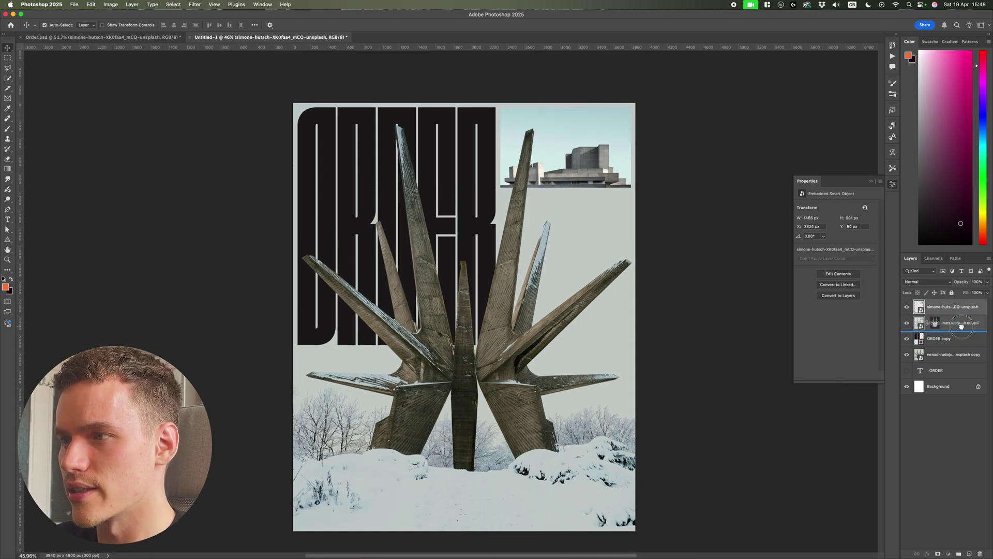
pyautogui.click(743, 266)
pyautogui.scroll(-2, 740, 234)
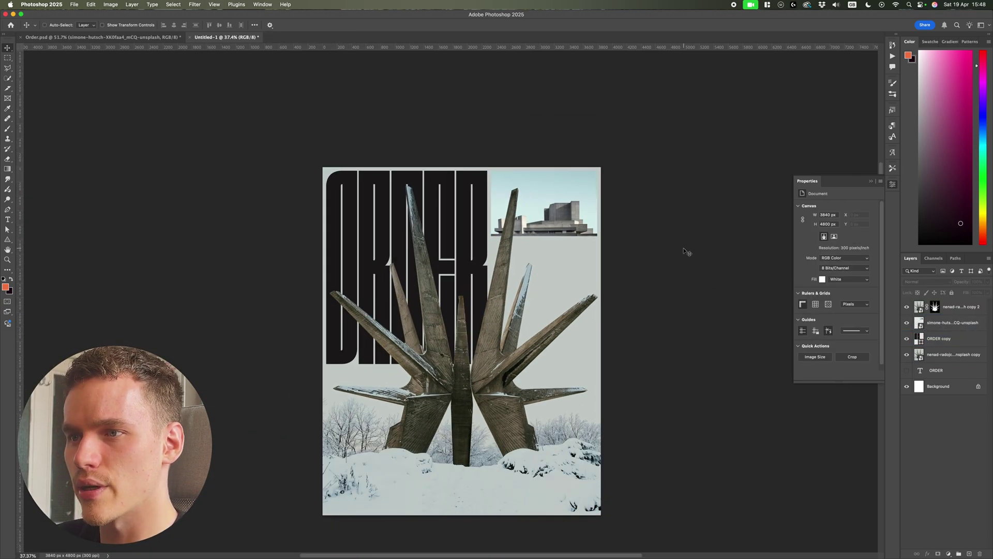
pyautogui.press('super+0')
pyautogui.keyDown('super'); pyautogui.click(531, 117); pyautogui.keyUp('super')
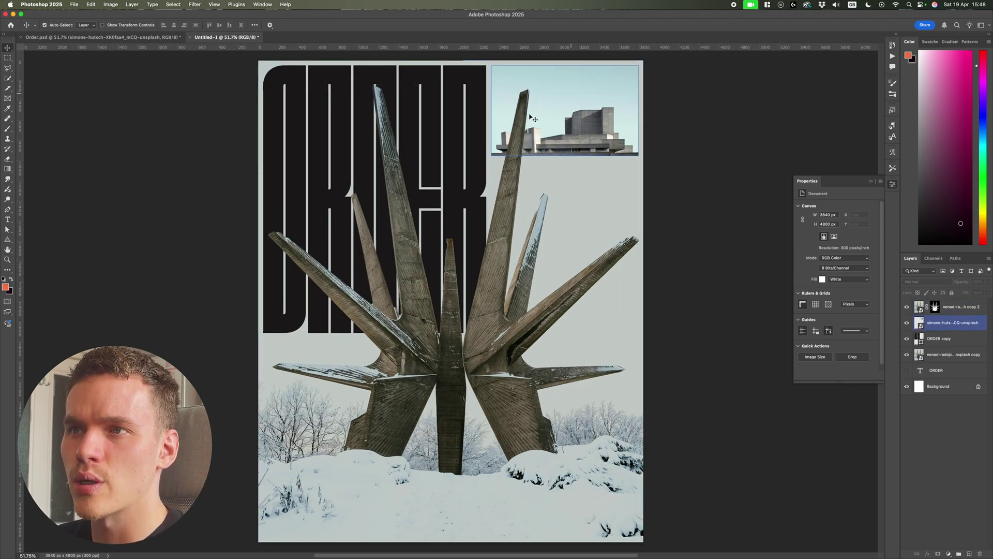
pyautogui.click(712, 162)
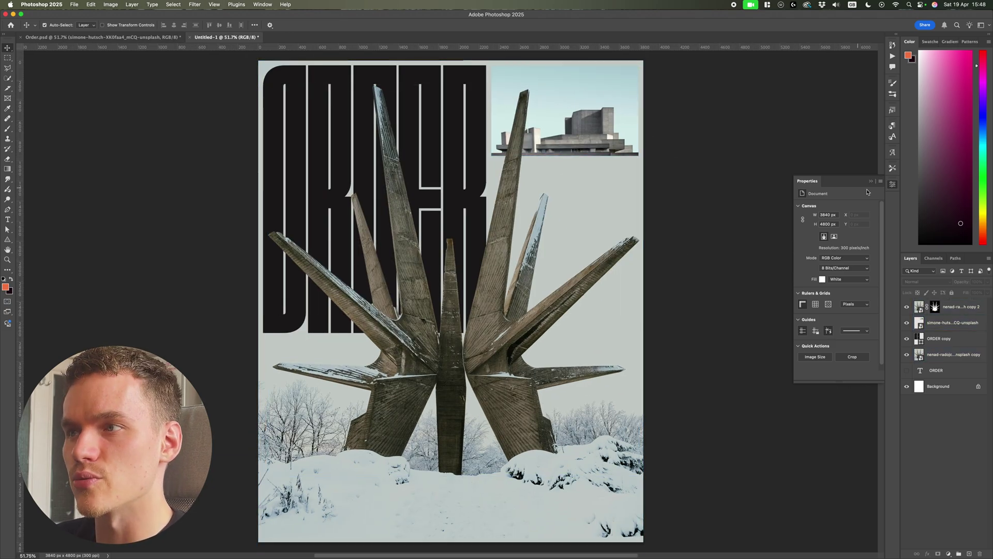
# Step: Put away the document properties and look at the finished poster in Order.psd as a reference
pyautogui.scroll(-2, 777, 202)
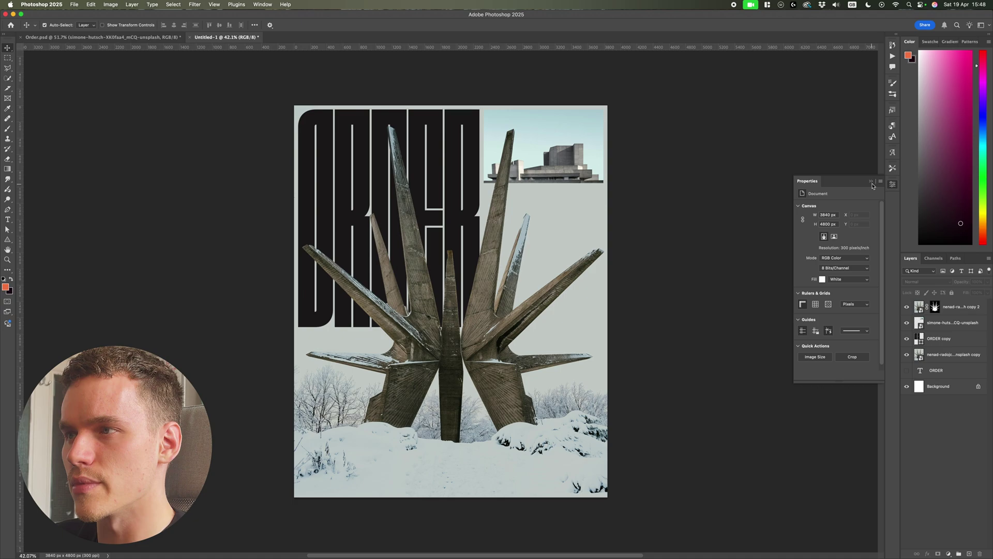
pyautogui.click(871, 181)
pyautogui.scroll(-4, 663, 286)
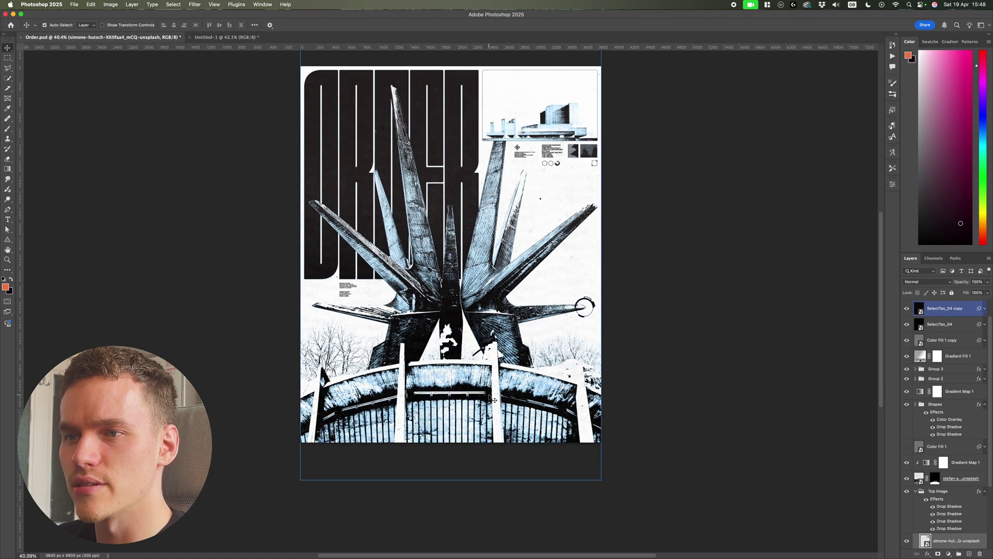
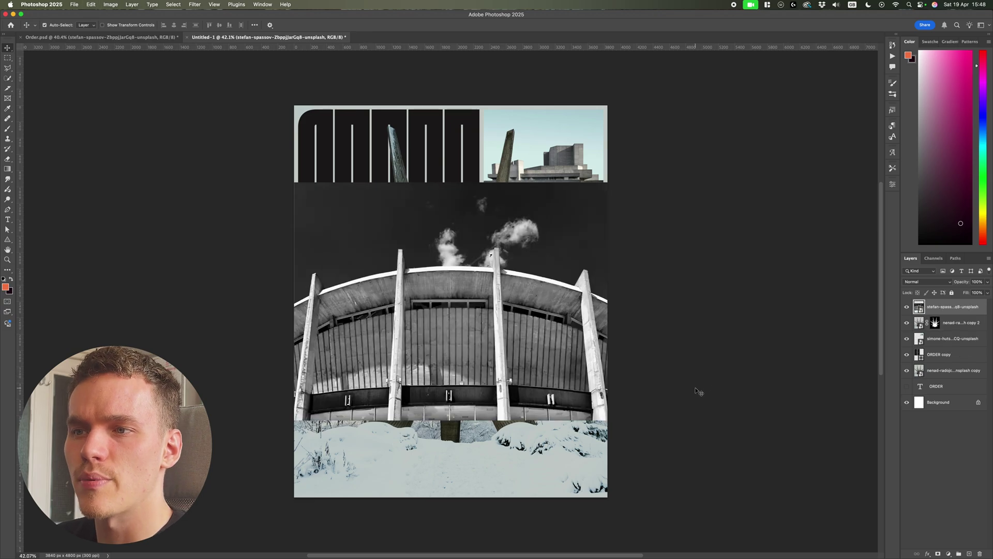
# Step: Try to isolate the arched building by selecting the sky in its photo
pyautogui.scroll(-1, 481, 321)
pyautogui.scroll(5, 453, 270)
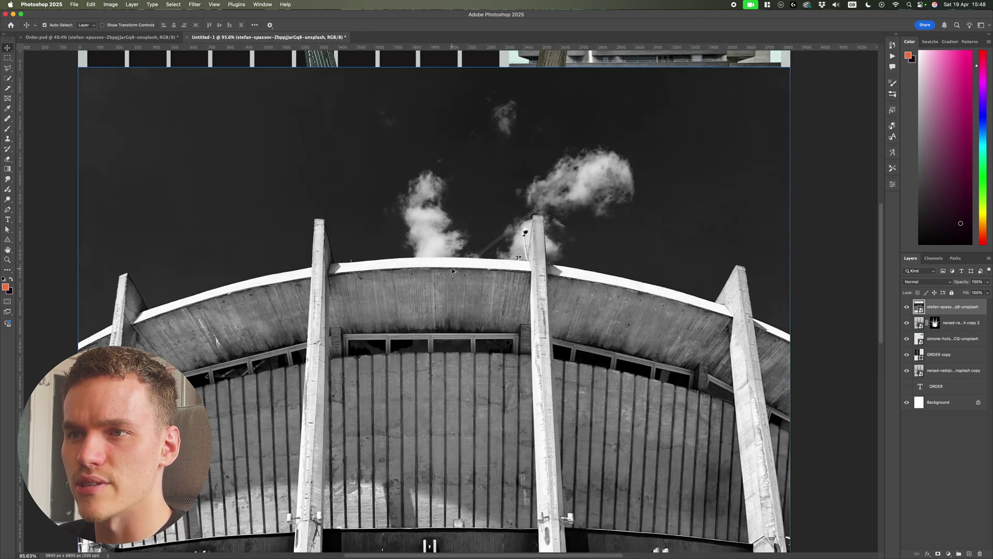
pyautogui.click(173, 4)
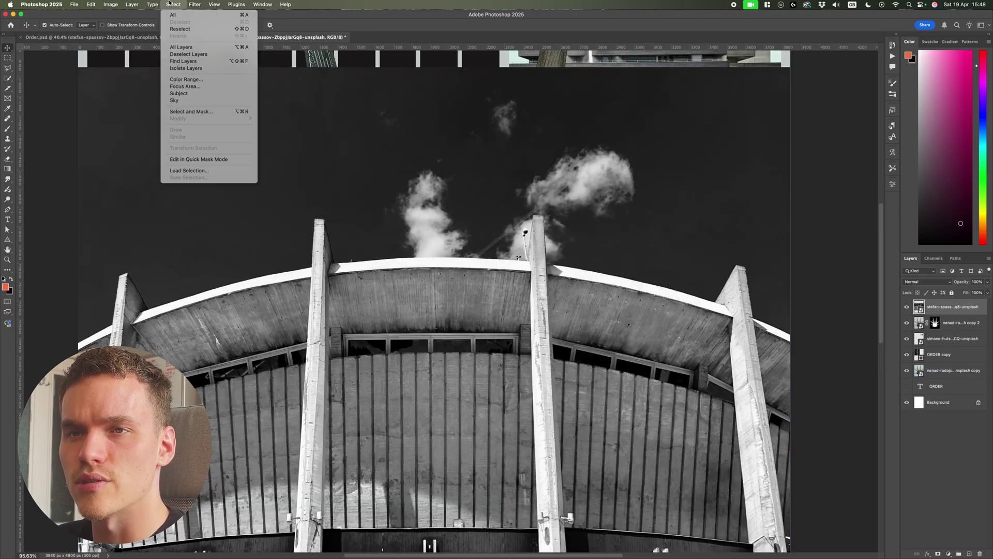
pyautogui.click(207, 105)
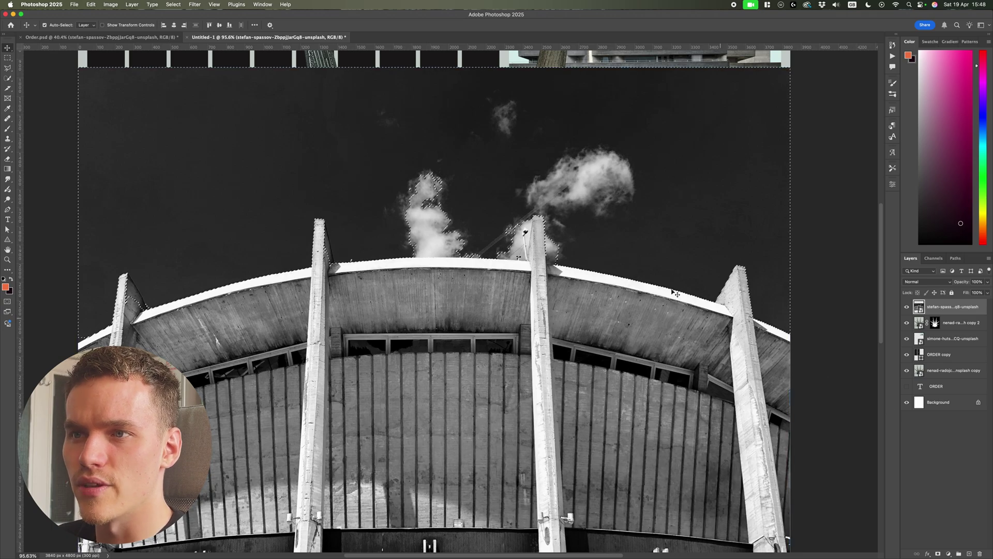
pyautogui.scroll(2, 624, 252)
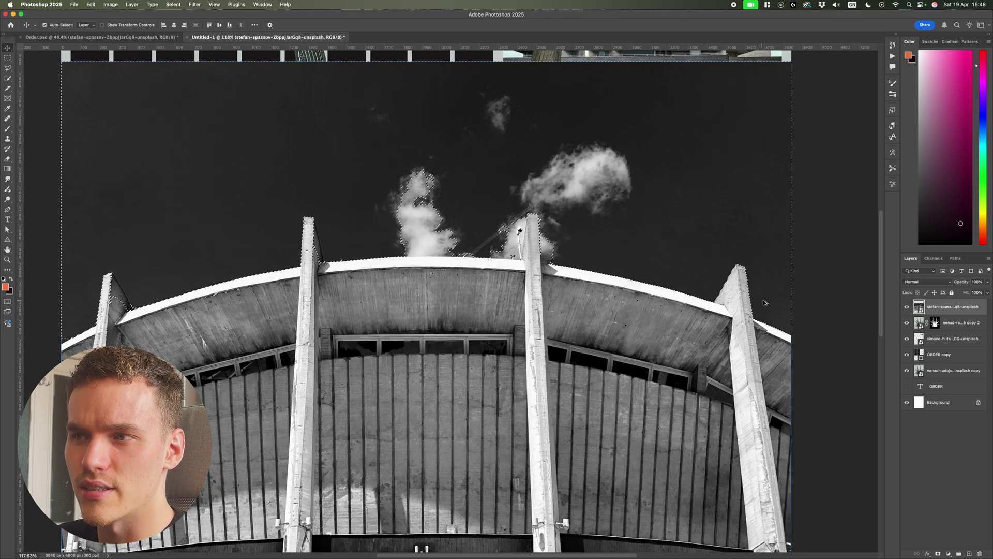
pyautogui.scroll(-5, 470, 248)
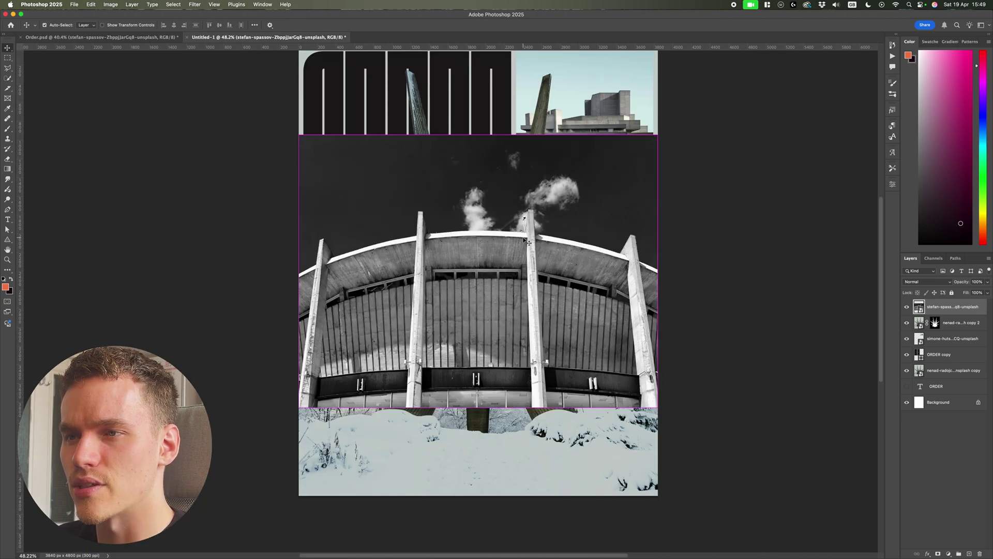
# Step: Select the subject of the arched building photo and add the missed wall area near the right-hand pillar with a rectangular marquee
pyautogui.click(160, 6)
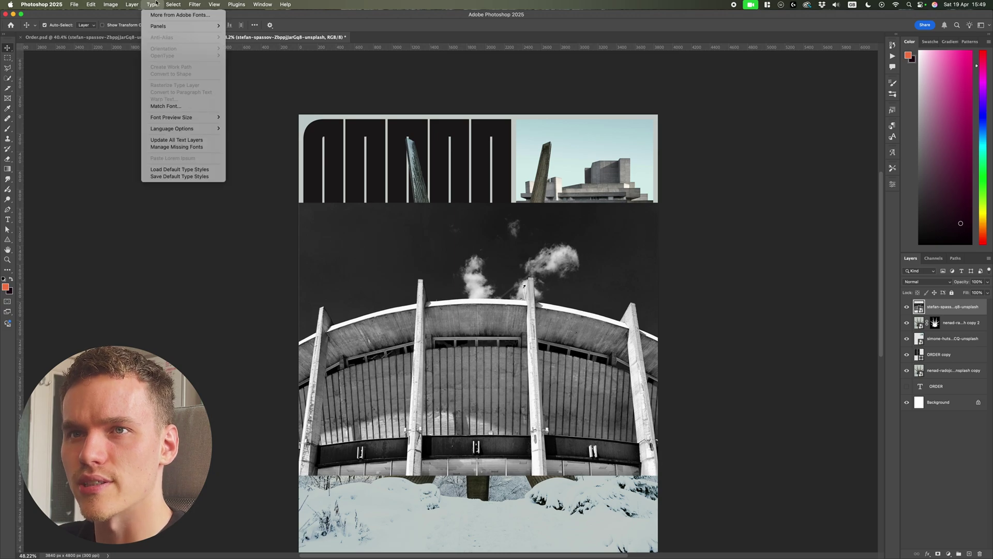
pyautogui.moveTo(173, 4)
pyautogui.click(179, 93)
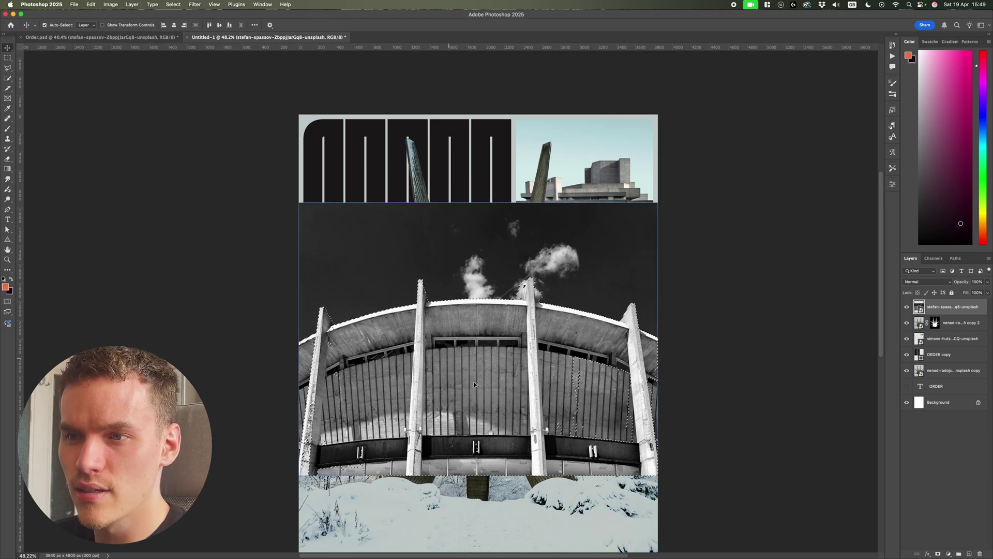
pyautogui.scroll(5, 575, 429)
pyautogui.hscroll(3, 580, 409)
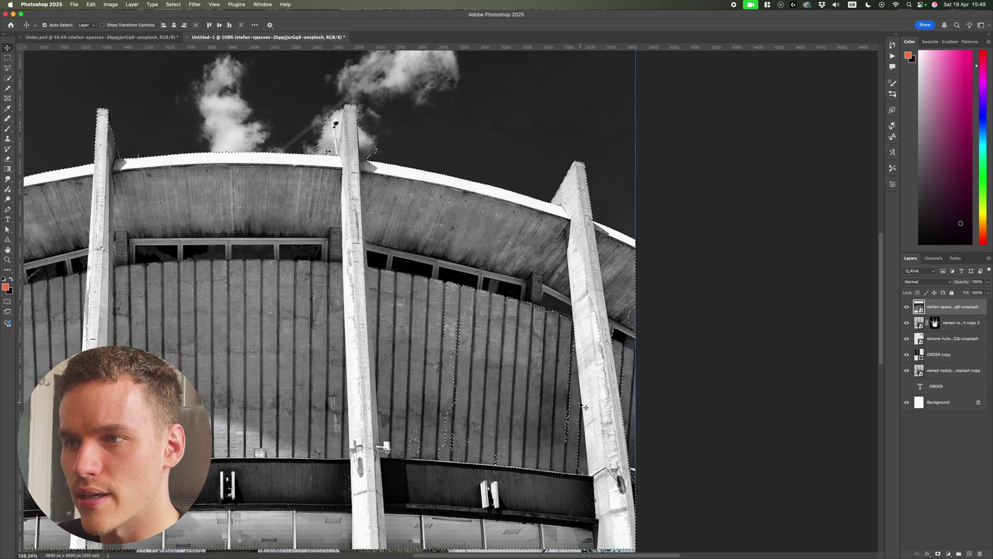
pyautogui.press('m')
pyautogui.moveTo(362, 478); pyautogui.dragTo(677, 253)
# Step: Subtract the cloud on the right side of the pillar next to the security camera with the Polygonal Lasso
pyautogui.scroll(3, 677, 253)
pyautogui.hscroll(-2, 677, 252)
pyautogui.scroll(10, 677, 253)
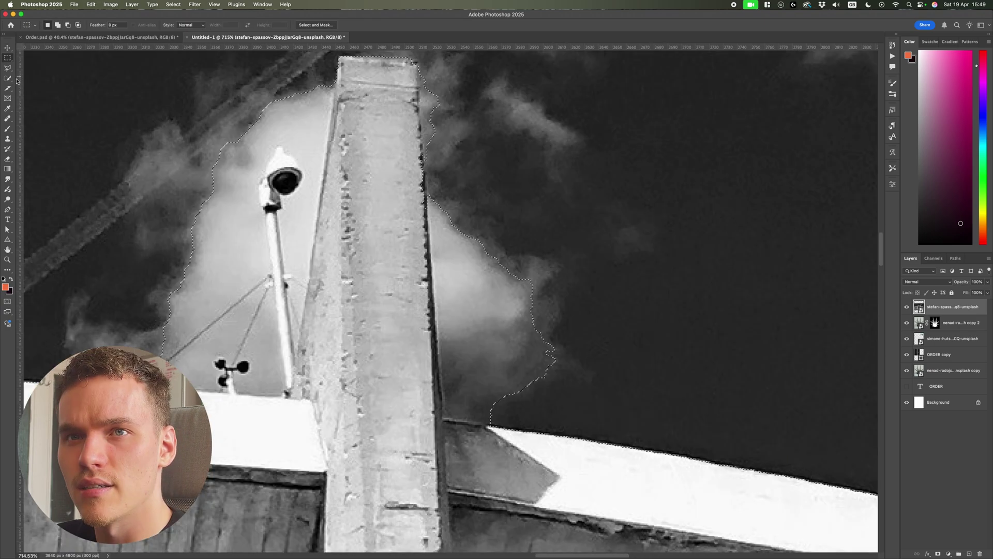
pyautogui.click(7, 67)
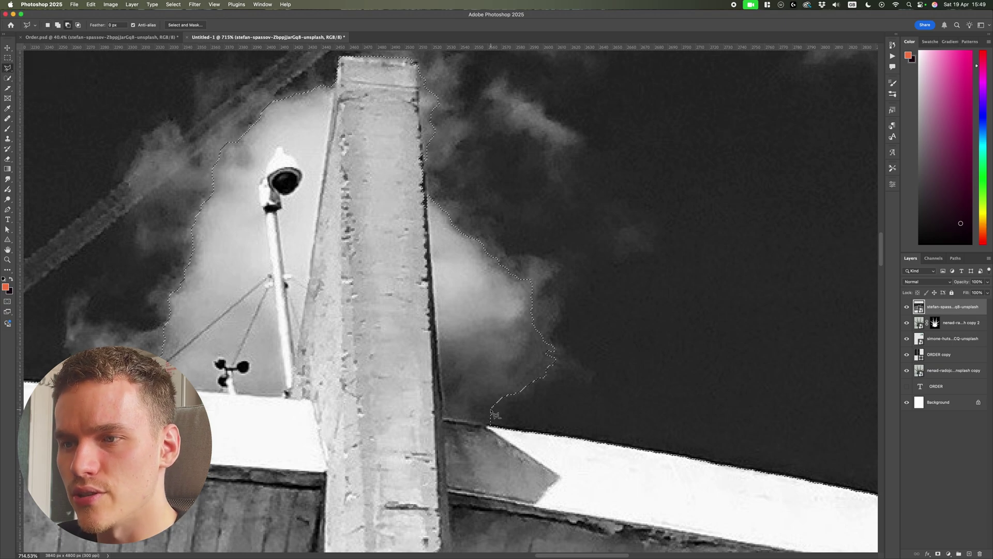
pyautogui.moveTo(492, 411)
pyautogui.mouseDown()
pyautogui.moveTo(491, 426)
pyautogui.moveTo(466, 422)
pyautogui.moveTo(441, 397)
pyautogui.moveTo(417, 55)
pyautogui.moveTo(558, 83)
pyautogui.moveTo(624, 334)
pyautogui.mouseUp()
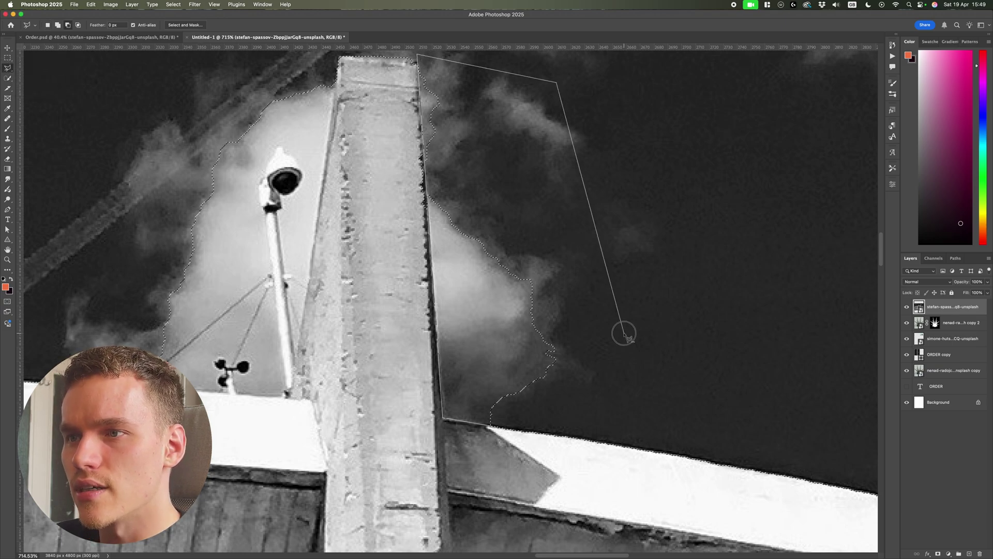
pyautogui.doubleClick(624, 333)
# Step: Subtract the security camera and the cloud around it, left of the same pillar, from the building selection
pyautogui.scroll(-5, 498, 305)
pyautogui.scroll(6, 393, 240)
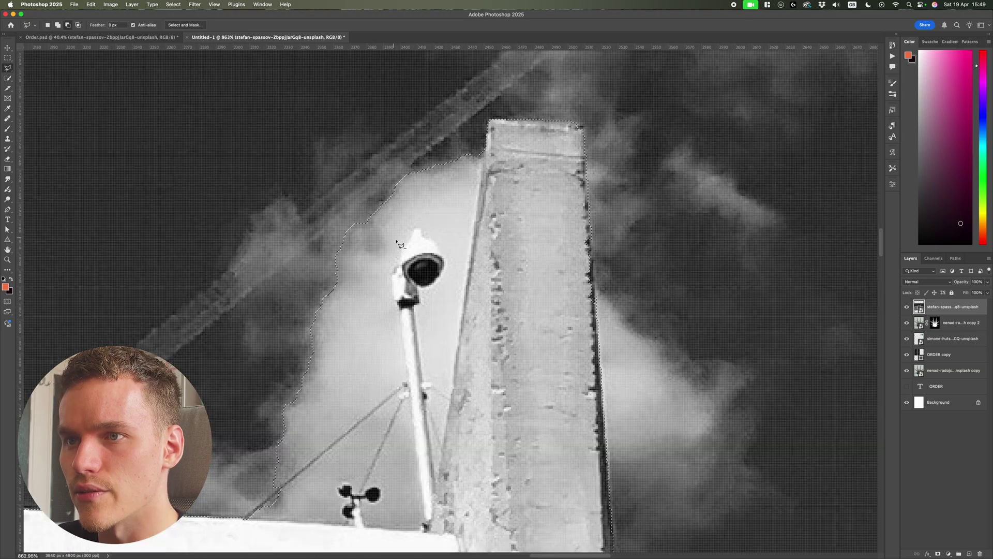
pyautogui.click(470, 158)
pyautogui.click(425, 530)
pyautogui.click(232, 516)
pyautogui.click(321, 176)
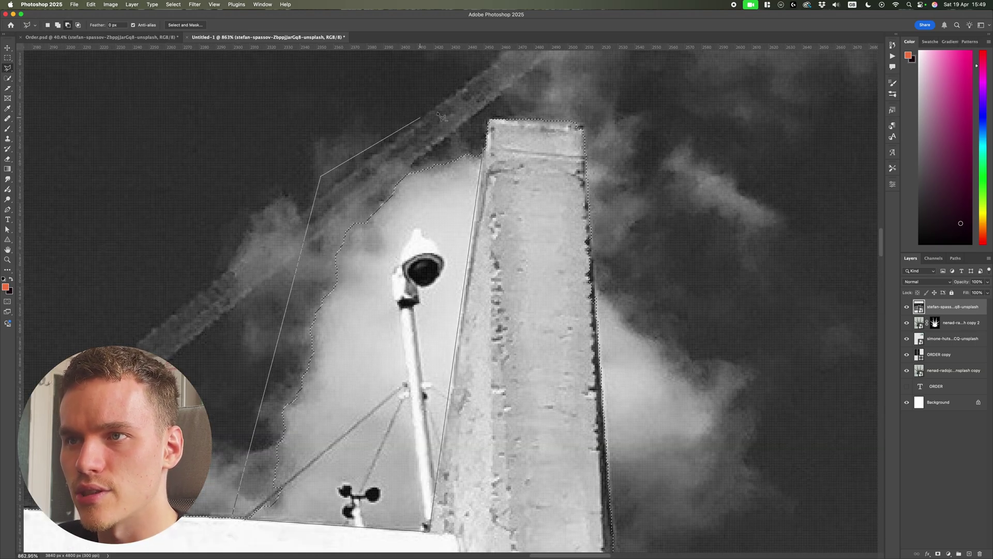
pyautogui.doubleClick(439, 115)
# Step: Add the dark shaded side of the second pillar from the left to the building selection
pyautogui.scroll(-3, 438, 115)
pyautogui.hscroll(-5, 362, 207)
pyautogui.scroll(3, 283, 234)
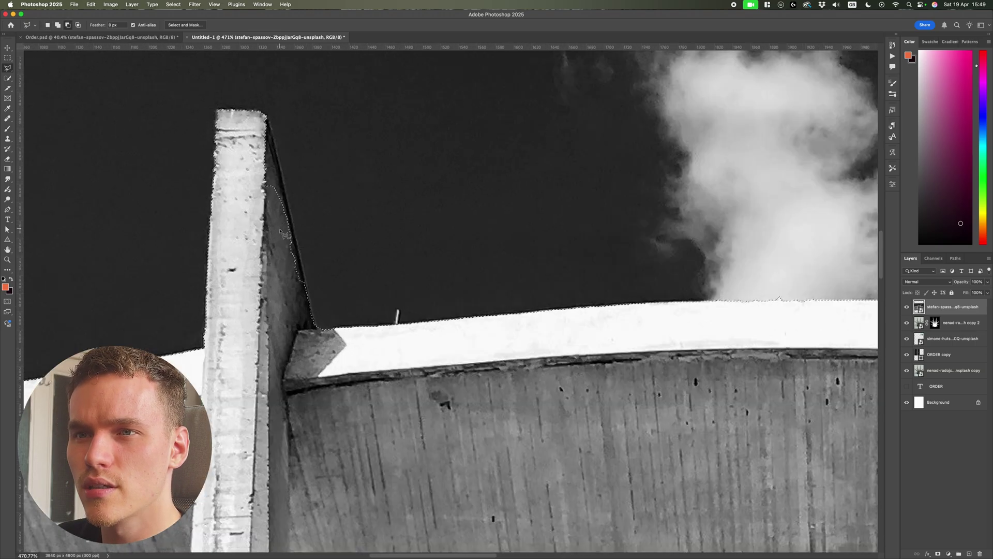
pyautogui.scroll(2, 283, 234)
pyautogui.scroll(3, 358, 429)
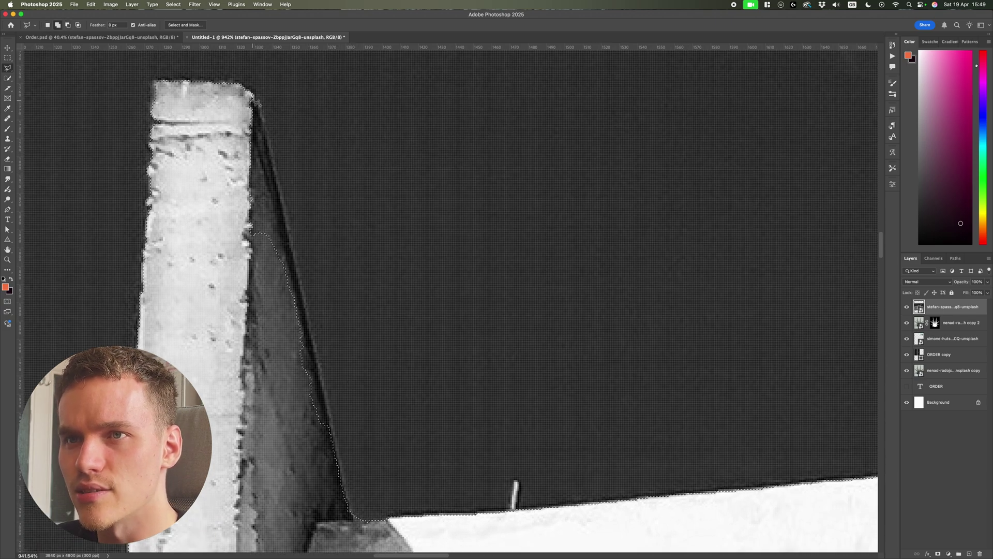
# Step: Add the dark shaded side of the leftmost pillar to the building selection
pyautogui.scroll(-4, 257, 98)
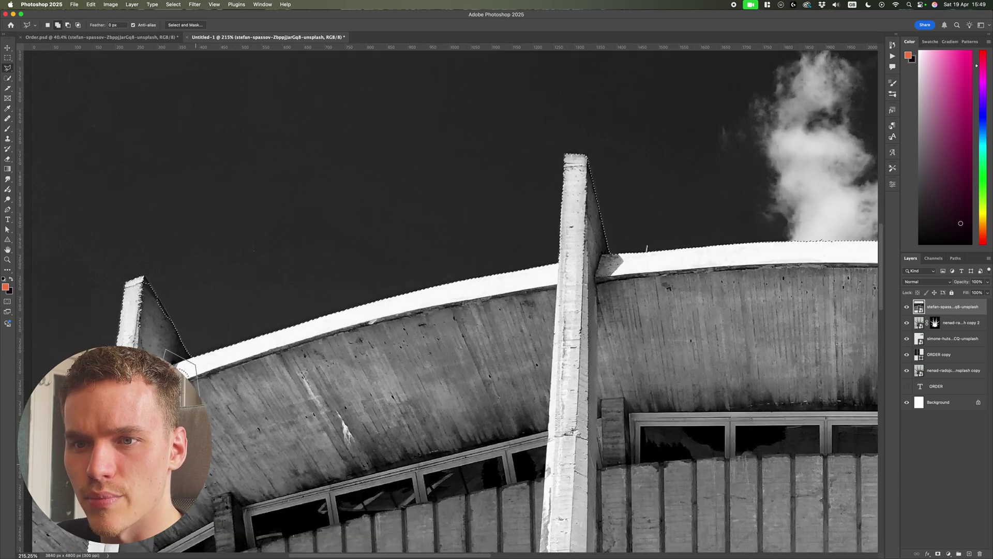
pyautogui.scroll(3, 179, 365)
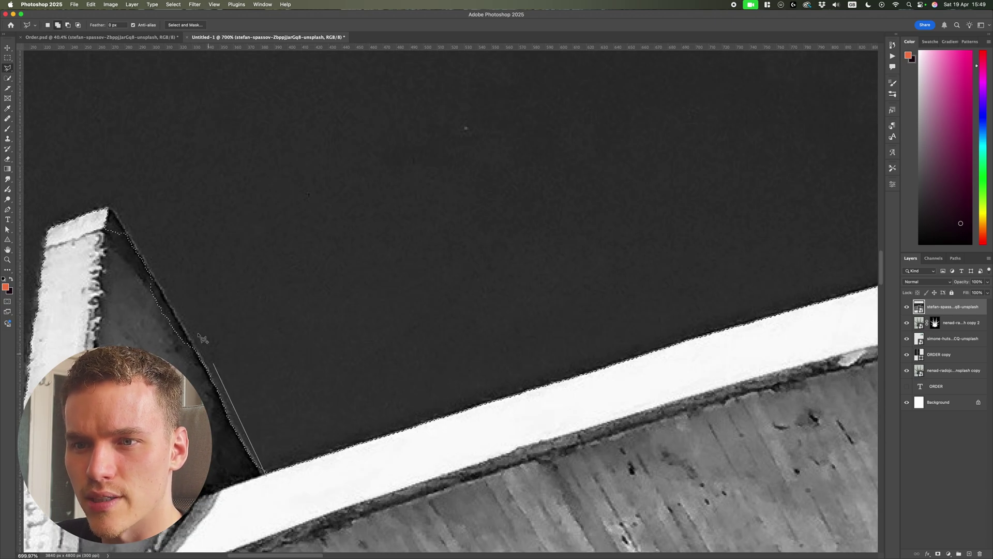
pyautogui.click(109, 207)
pyautogui.click(23, 445)
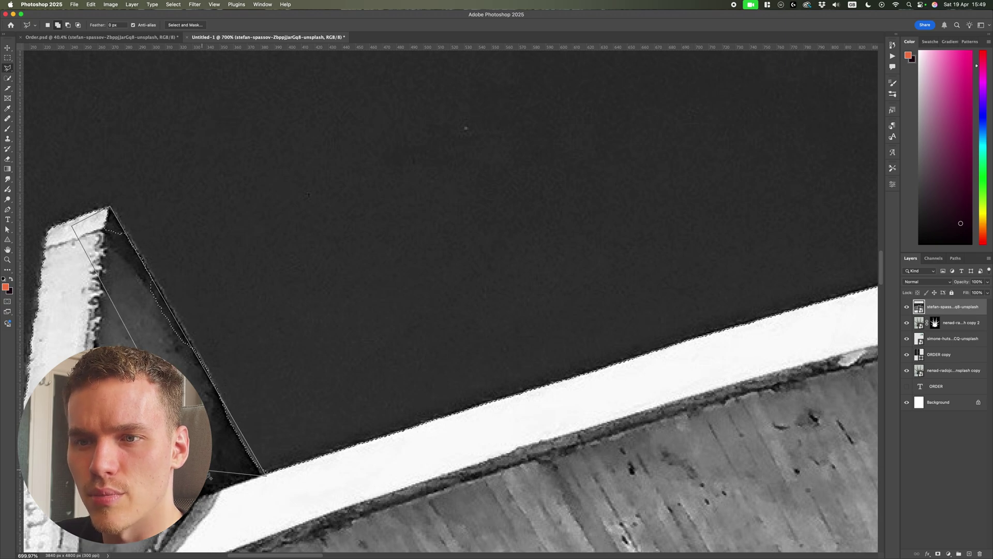
pyautogui.click(266, 474)
# Step: Mask the arched building photo to the refined selection
pyautogui.press('super+0')
pyautogui.press('v')
pyautogui.click(938, 554)
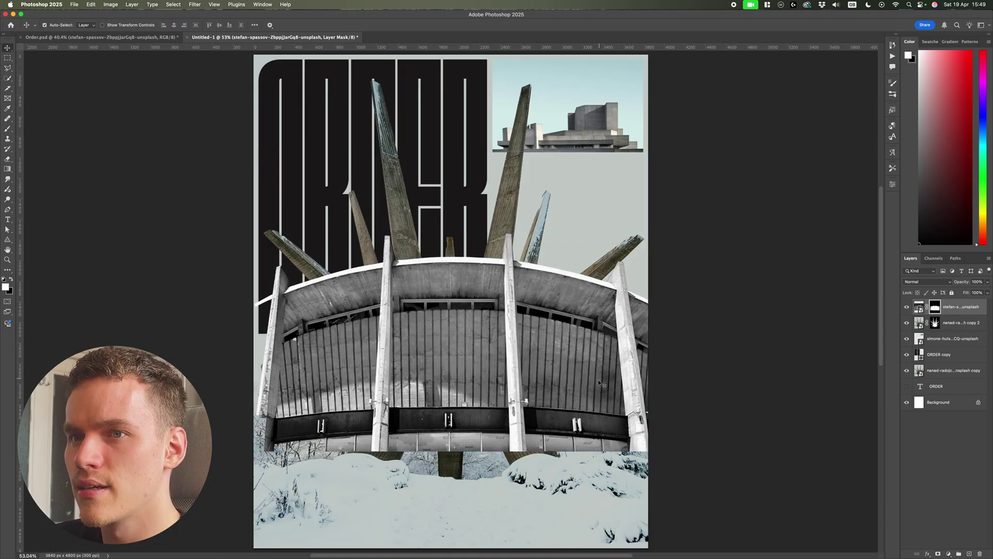
# Step: Fill a rectangular area over the lower left of the arched building's layer mask with white to reveal the wall beside the leftmost pillar
pyautogui.scroll(-3, 673, 378)
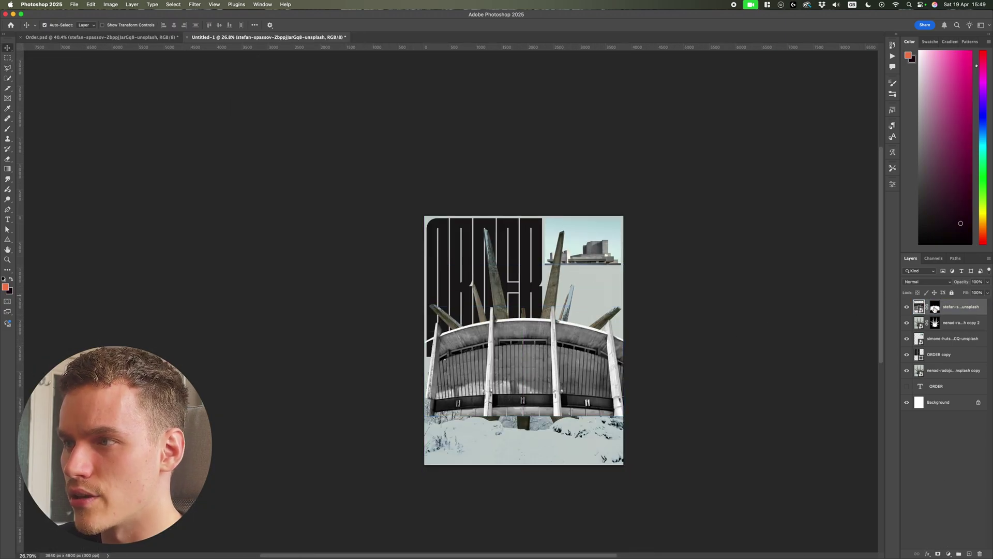
pyautogui.click(934, 306)
pyautogui.scroll(5, 430, 378)
pyautogui.scroll(-5, 475, 272)
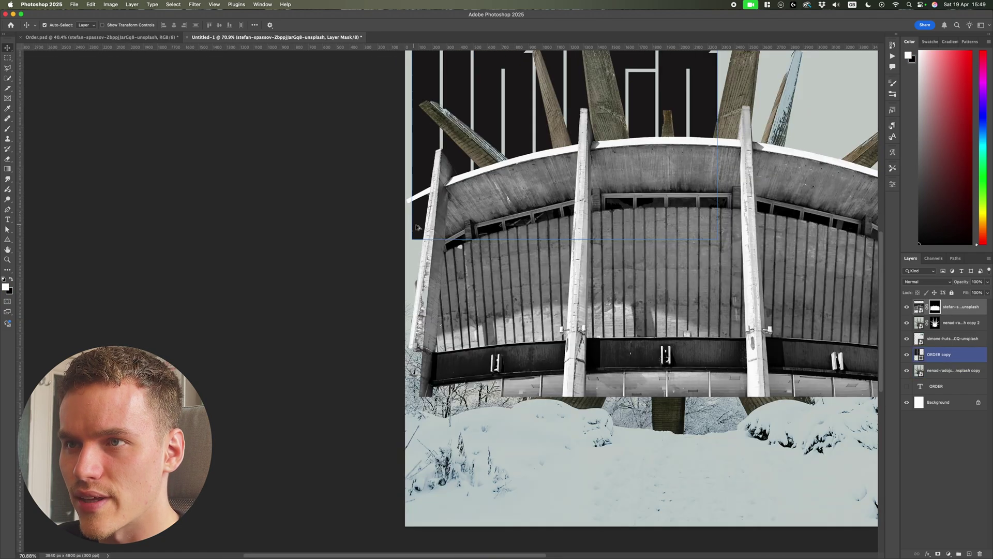
pyautogui.scroll(4, 455, 270)
pyautogui.press('m')
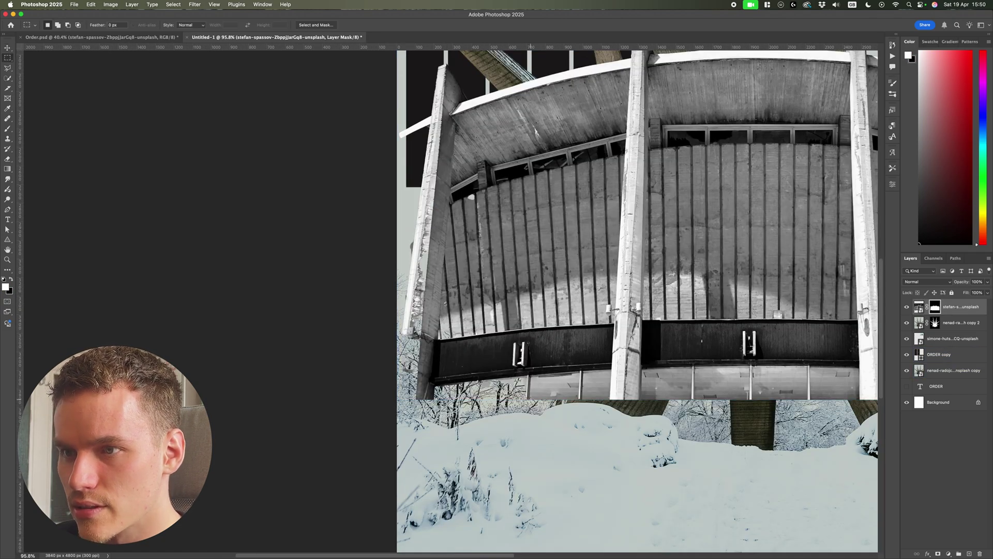
pyautogui.moveTo(530, 398); pyautogui.dragTo(246, 135)
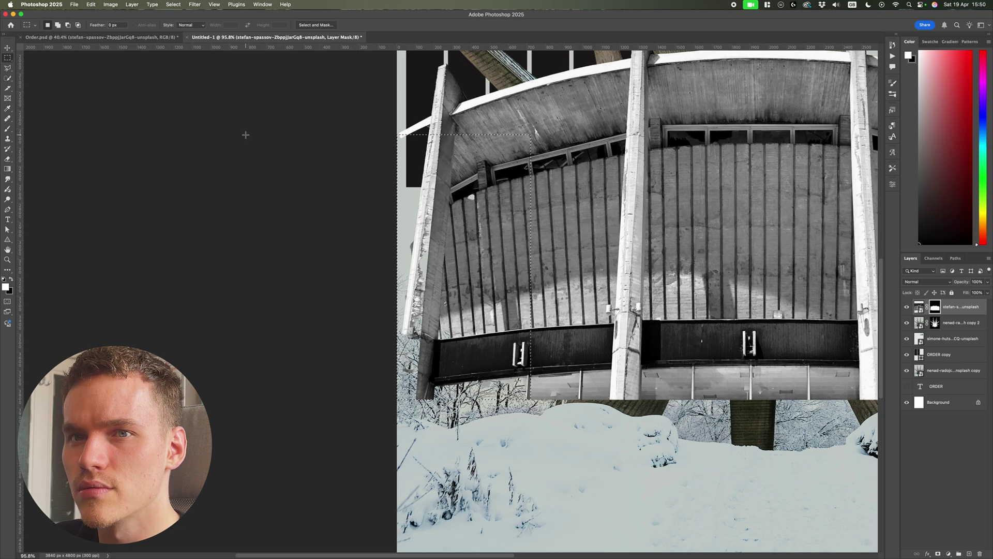
pyautogui.press('x')
pyautogui.press('super+BackSpace')
pyautogui.press('super+d')
# Step: Fill a second, smaller rectangle on the mask with white to restore the roof edge at the leftmost pillar
pyautogui.scroll(2, 426, 183)
pyautogui.scroll(5, 427, 184)
pyautogui.moveTo(491, 177)
pyautogui.mouseDown()
pyautogui.moveTo(335, 93)
pyautogui.moveTo(344, 102)
pyautogui.mouseUp()
pyautogui.press('super+BackSpace')
pyautogui.press('super+d')
# Step: Try to touch up the mask with the Brush where the roof edge meets the leftmost pillar
pyautogui.press('b')
pyautogui.scroll(3, 373, 243)
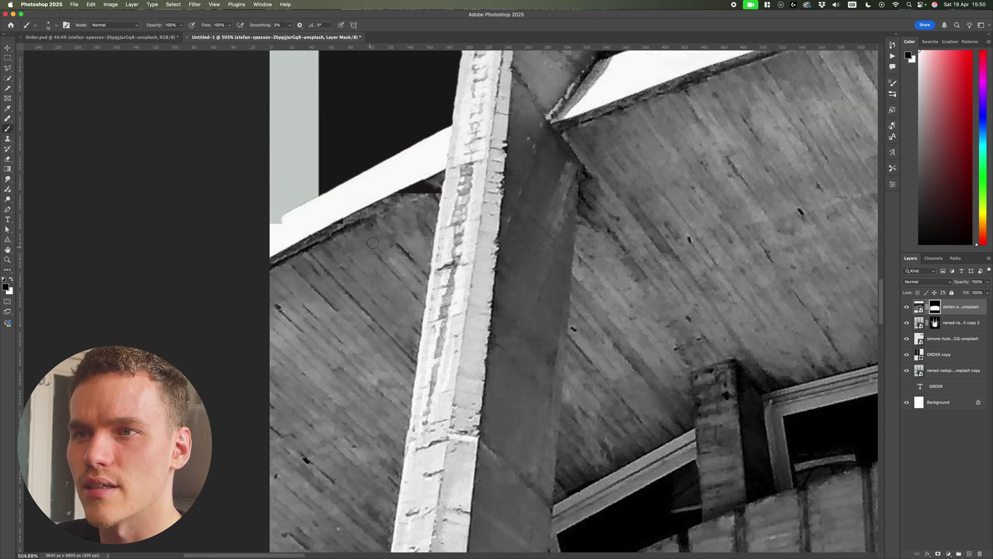
pyautogui.moveTo(435, 182)
pyautogui.mouseDown()
pyautogui.moveTo(344, 219)
pyautogui.moveTo(450, 179)
pyautogui.mouseUp()
pyautogui.press('super+z')
pyautogui.press('x')
# Step: Move the masked arched building photo down so it fills the poster's bottom edge and covers the foot of the monument
pyautogui.press('super+0')
pyautogui.press('v')
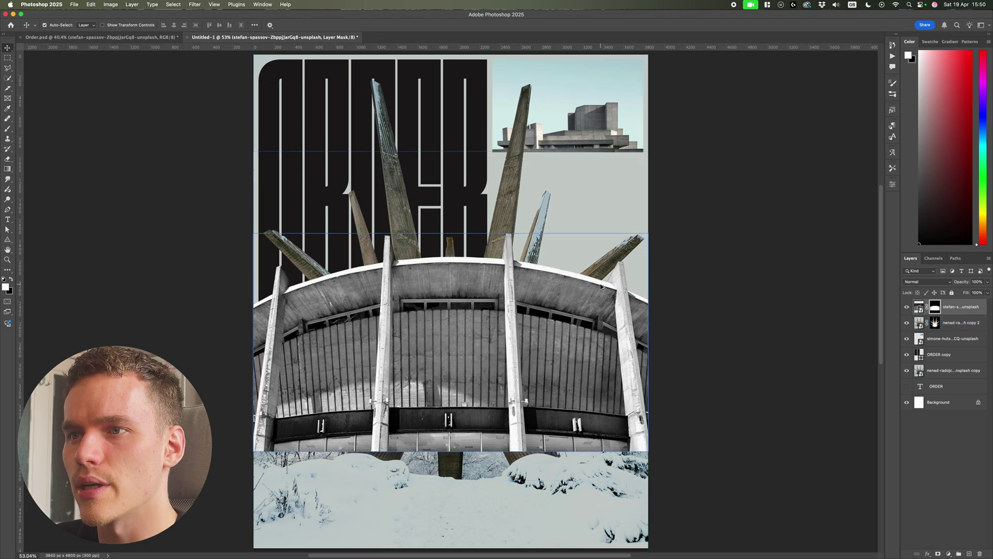
pyautogui.scroll(-5, 601, 286)
pyautogui.moveTo(574, 323); pyautogui.dragTo(590, 402)
pyautogui.click(609, 364)
pyautogui.scroll(4, 608, 359)
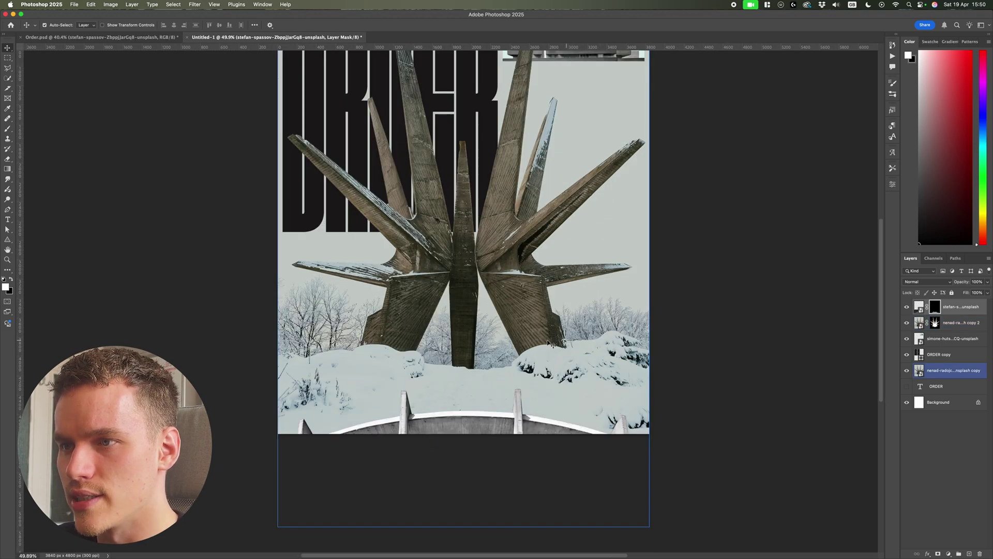
pyautogui.moveTo(502, 421); pyautogui.dragTo(506, 322)
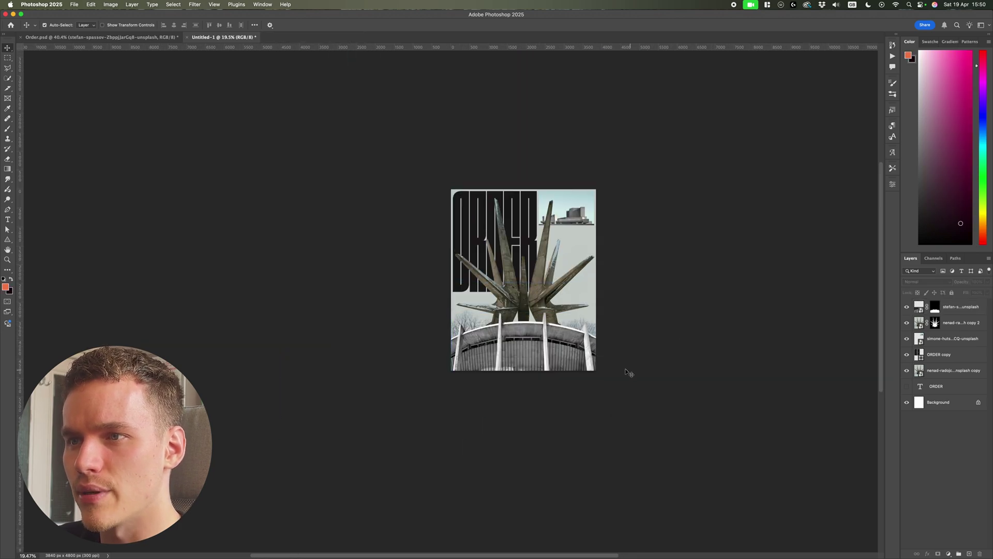
pyautogui.scroll(3, 626, 365)
pyautogui.hscroll(4, 716, 360)
pyautogui.scroll(1, 716, 360)
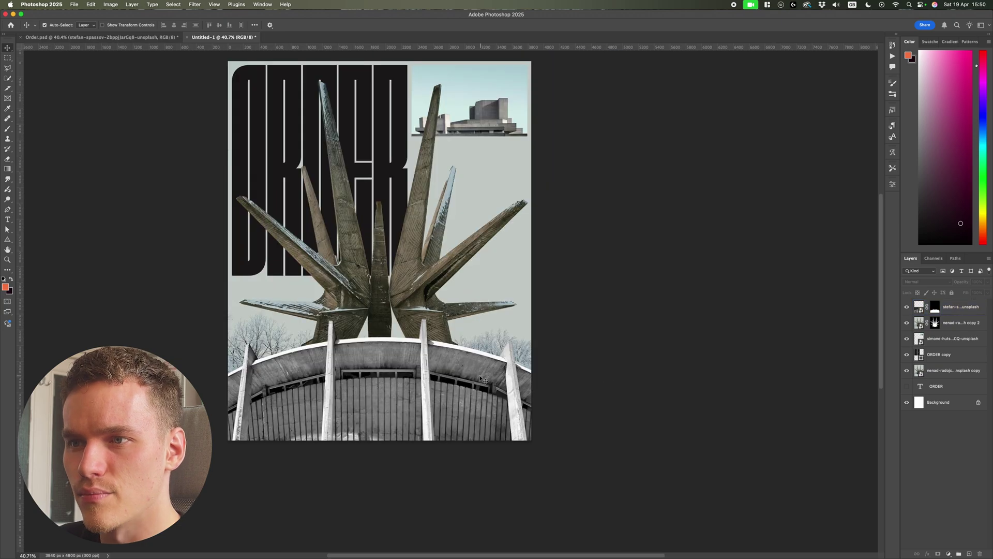
pyautogui.scroll(2, 510, 169)
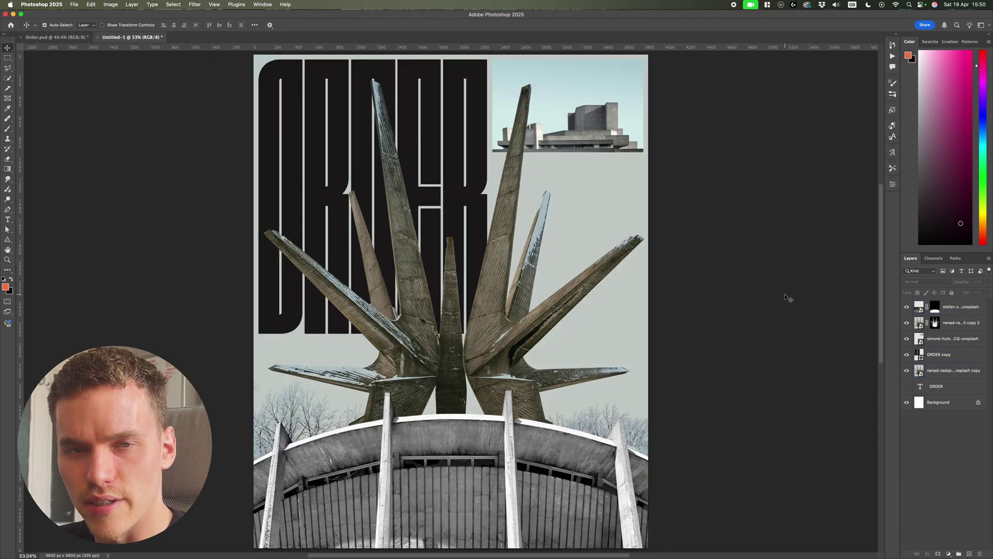
# Step: Add a Gradient Map adjustment layer above the arched building layer
pyautogui.click(963, 307)
pyautogui.click(948, 554)
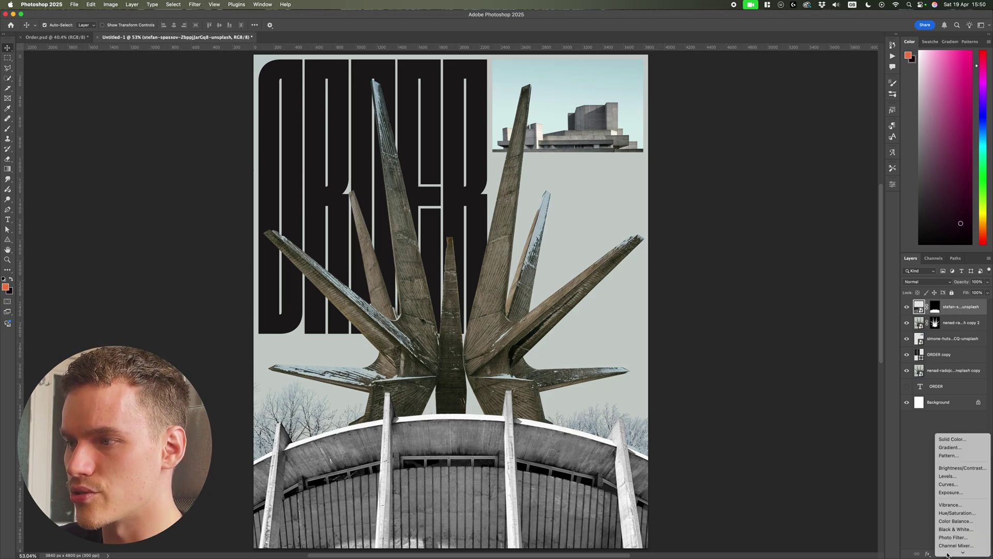
pyautogui.scroll(-3, 949, 549)
pyautogui.click(950, 542)
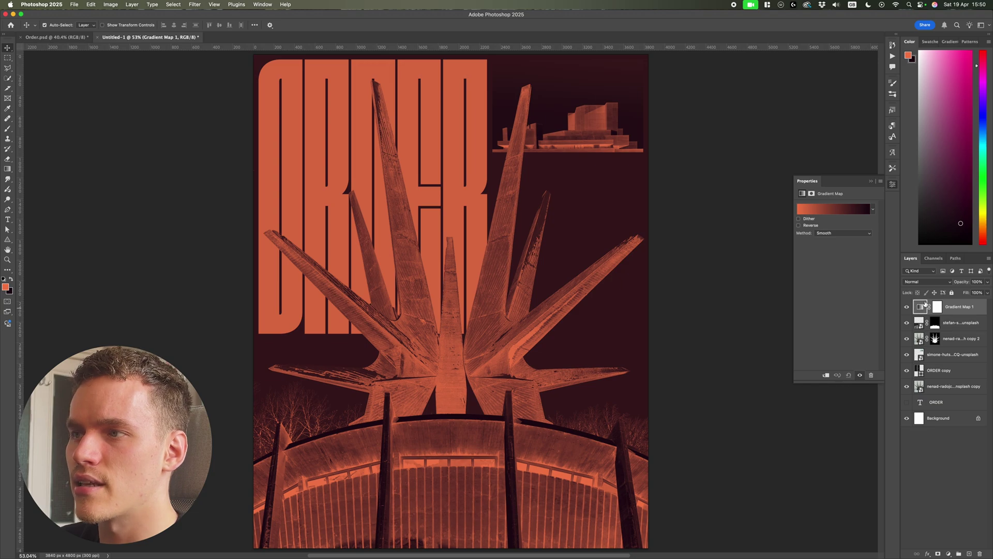
# Step: Apply the dark-teal, blue and cream preset to the Gradient Map in the Gradient Editor
pyautogui.click(937, 309)
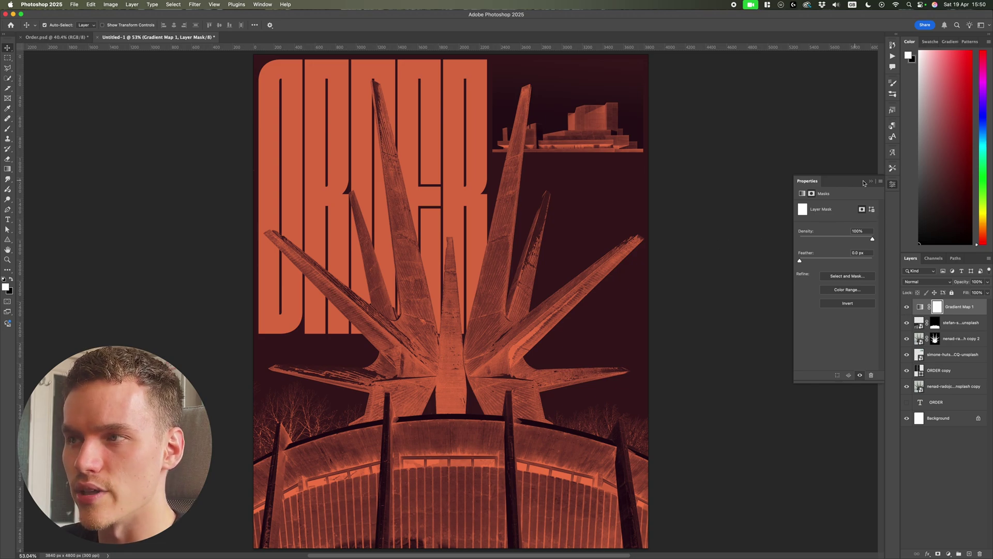
pyautogui.click(871, 181)
pyautogui.click(919, 309)
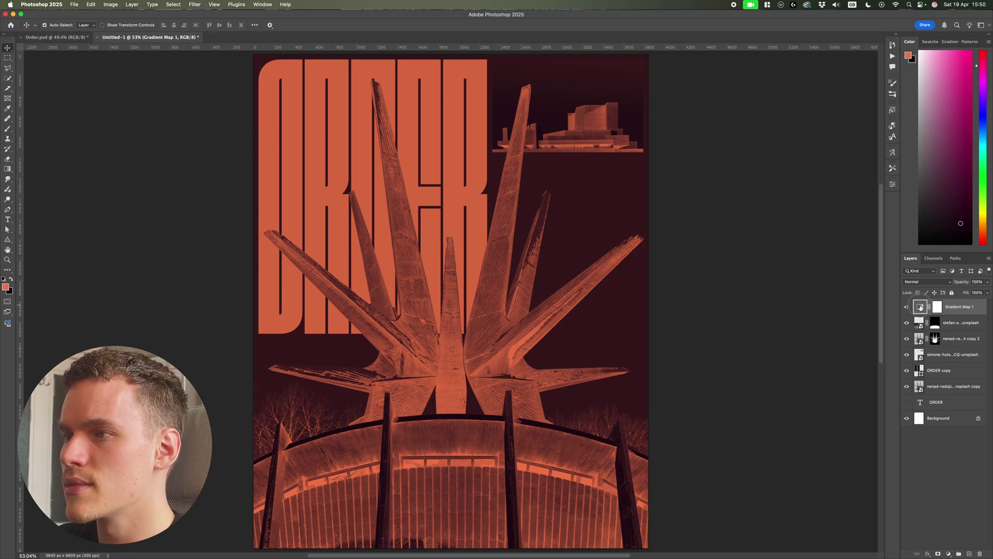
pyautogui.doubleClick(920, 307)
pyautogui.click(824, 209)
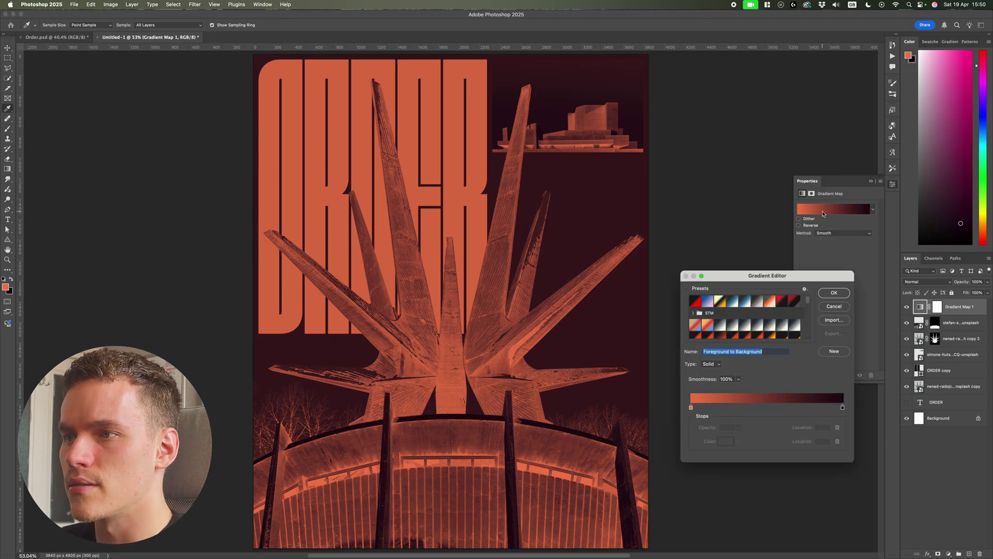
pyautogui.click(746, 301)
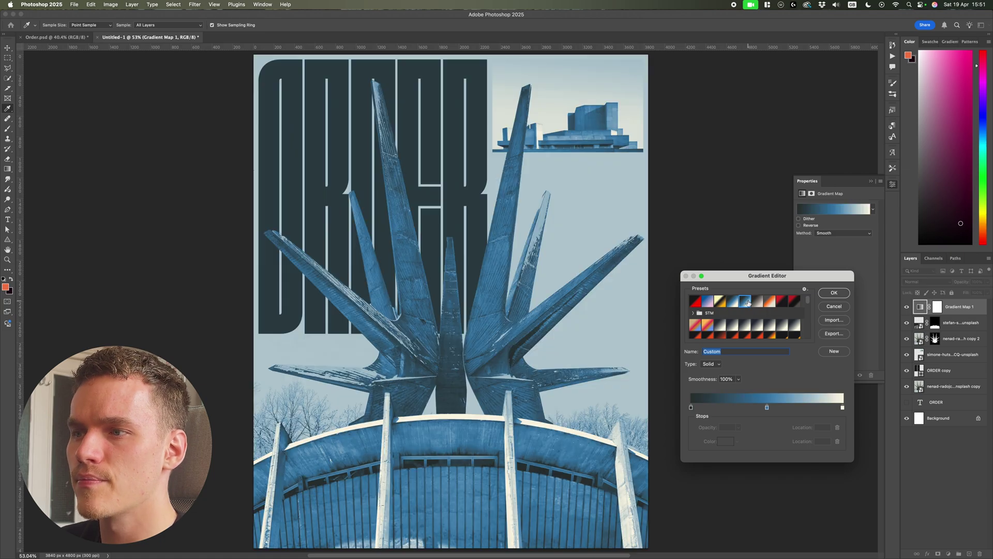
pyautogui.scroll(-5, 597, 306)
pyautogui.scroll(4, 597, 306)
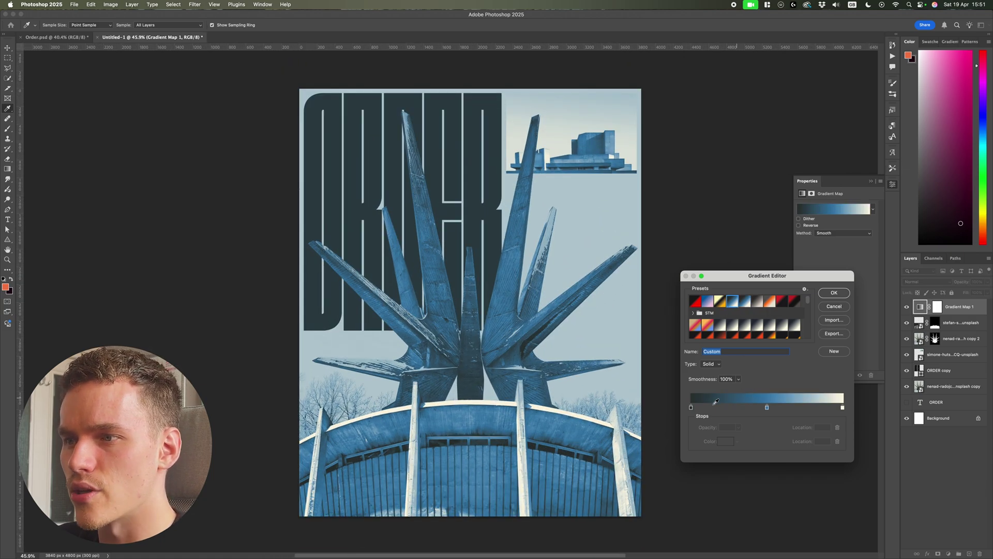
# Step: Recolour the gradient's end stops, the dark one to near-black 090909 and the light one to off-white f7f5f1
pyautogui.doubleClick(691, 408)
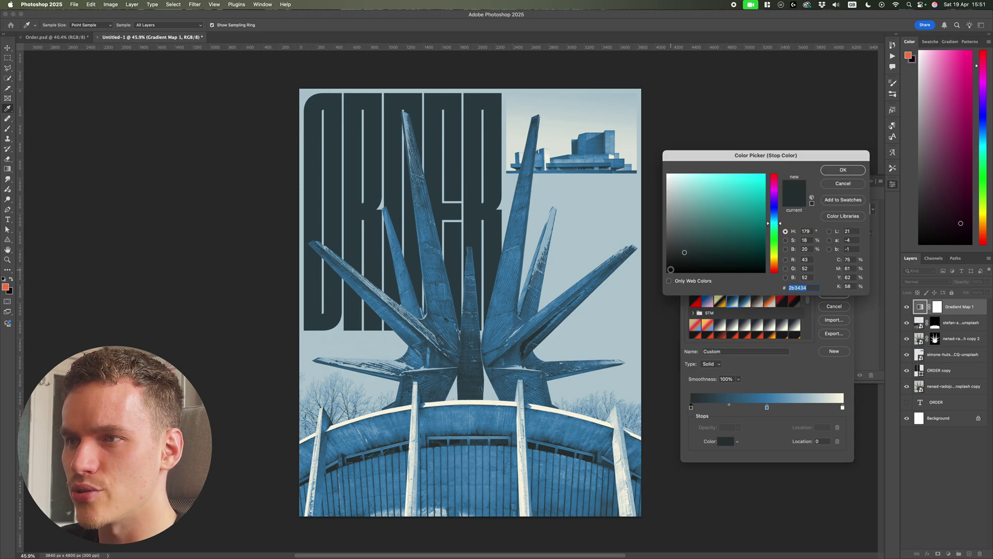
pyautogui.moveTo(671, 270); pyautogui.dragTo(664, 278)
pyautogui.click(671, 269)
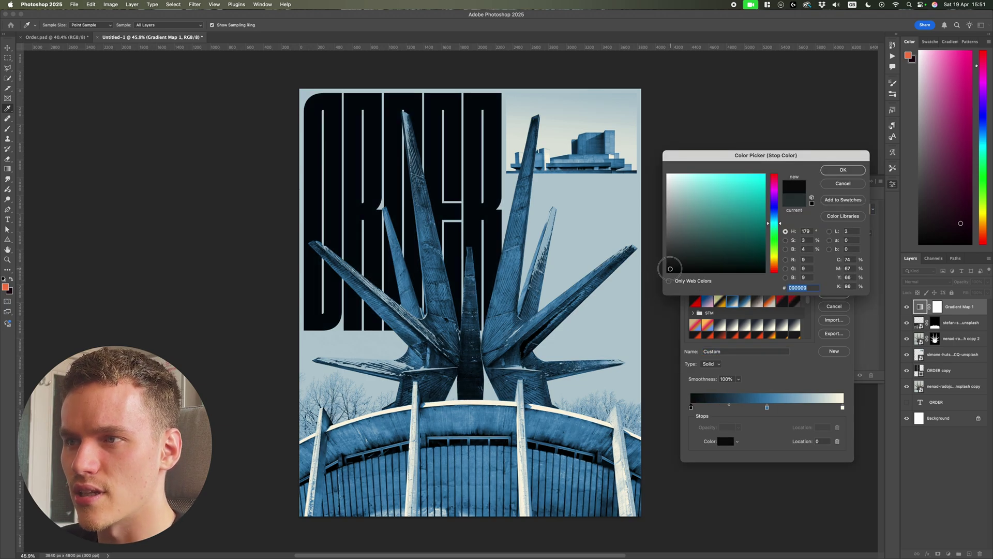
pyautogui.click(849, 170)
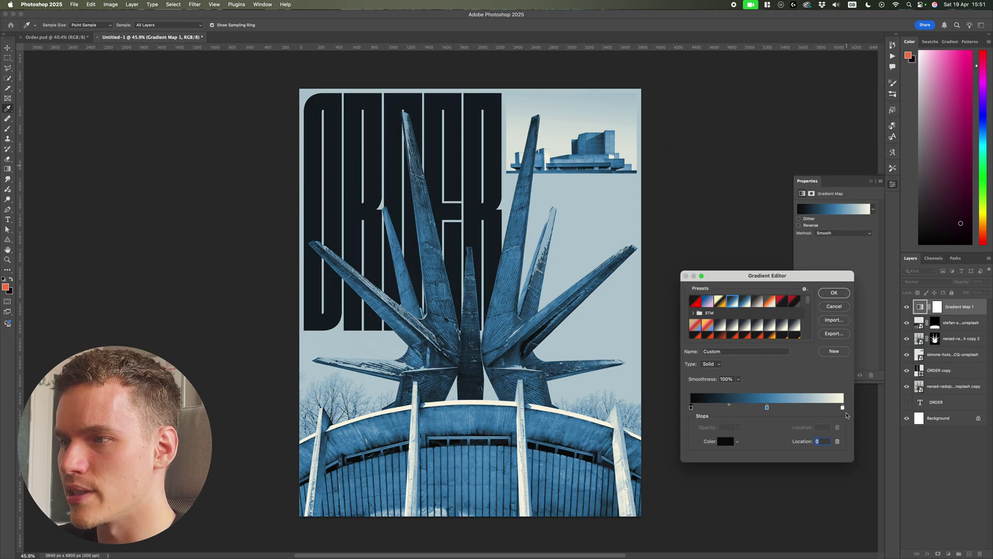
pyautogui.doubleClick(843, 407)
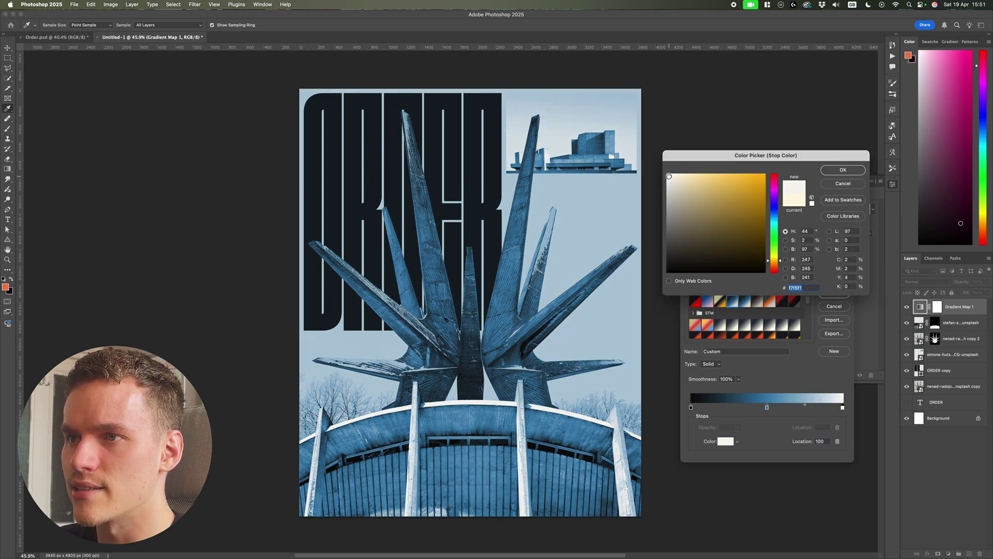
pyautogui.press('Return')
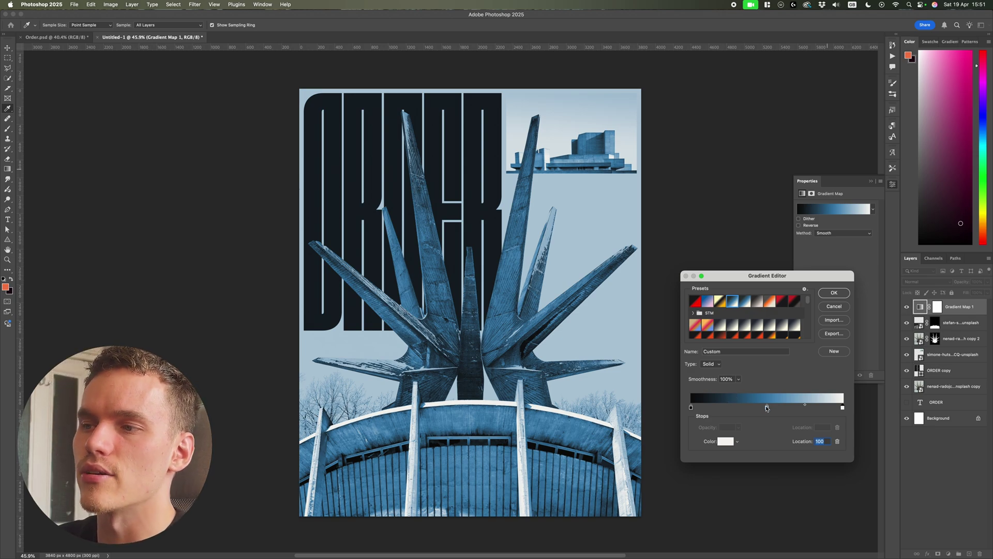
# Step: Recolour the gradient's middle stop to light blue acd8ed
pyautogui.doubleClick(767, 408)
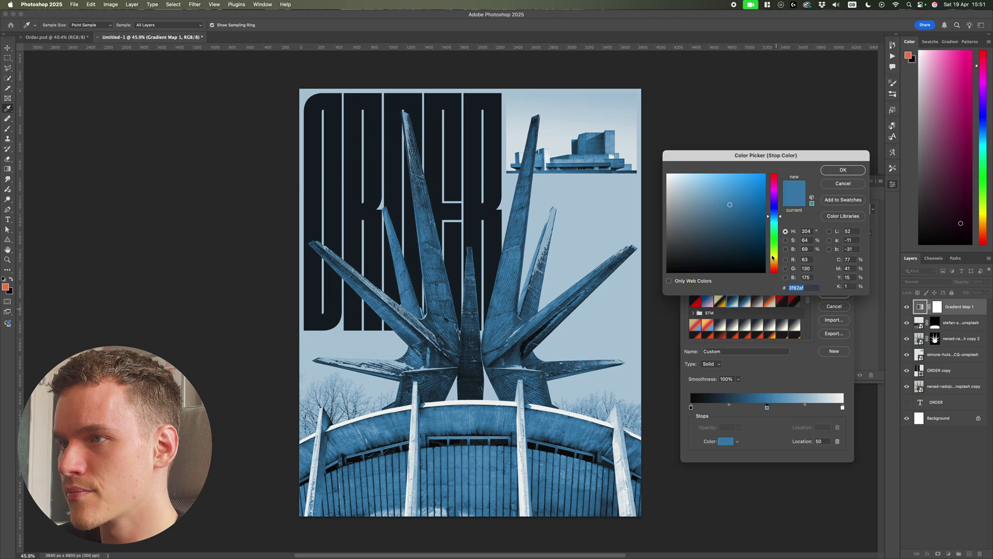
pyautogui.click(686, 182)
pyautogui.click(705, 182)
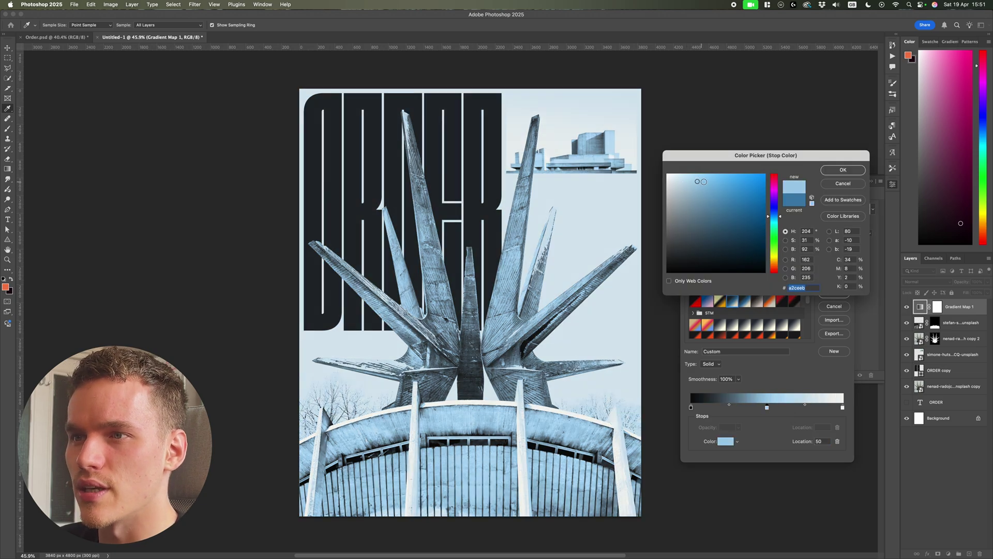
pyautogui.moveTo(775, 217); pyautogui.dragTo(779, 220)
pyautogui.click(694, 180)
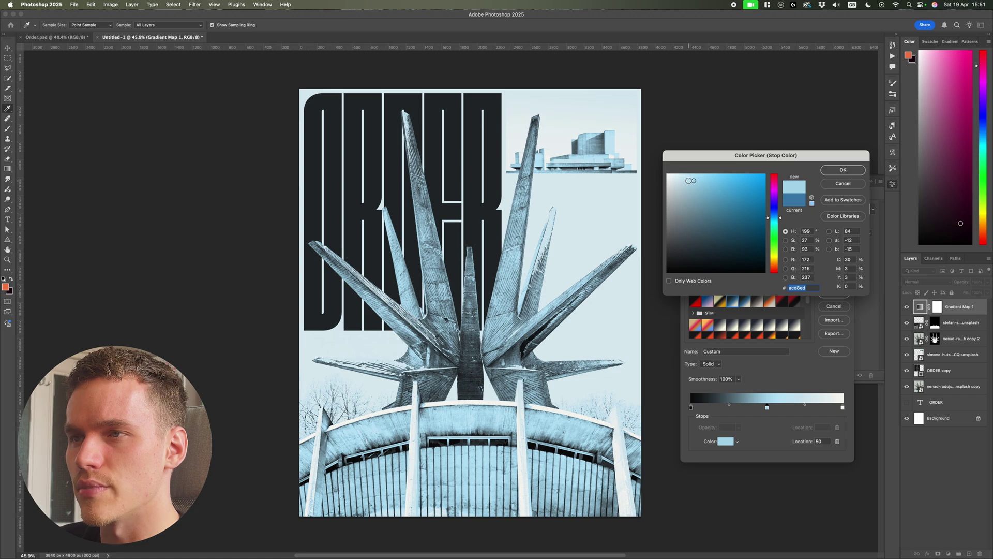
pyautogui.click(842, 171)
# Step: Move the gradient's stops closer together with the middle one at 42%, recolour that stop to a3c8f2, and accept the gradient
pyautogui.moveTo(691, 408); pyautogui.dragTo(738, 409)
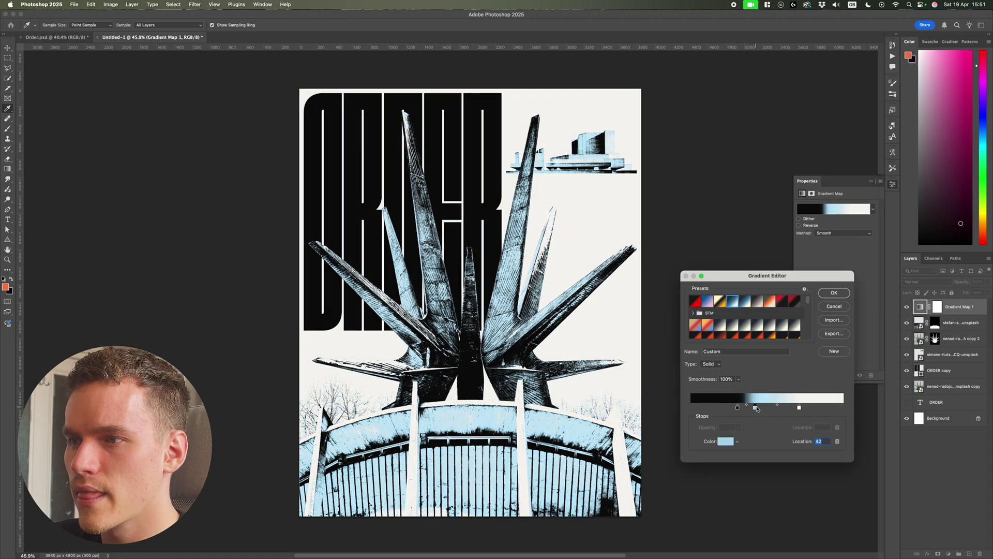
pyautogui.doubleClick(755, 408)
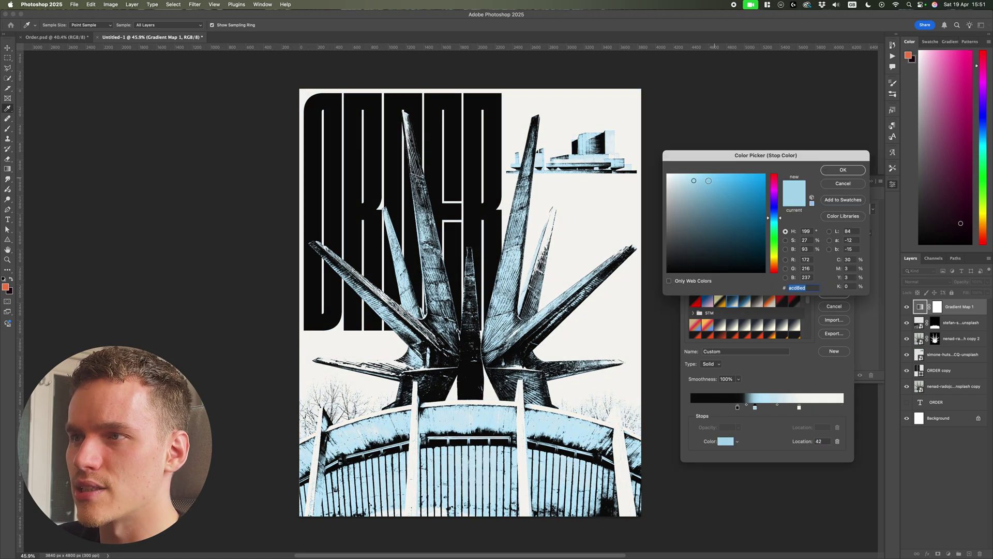
pyautogui.click(709, 180)
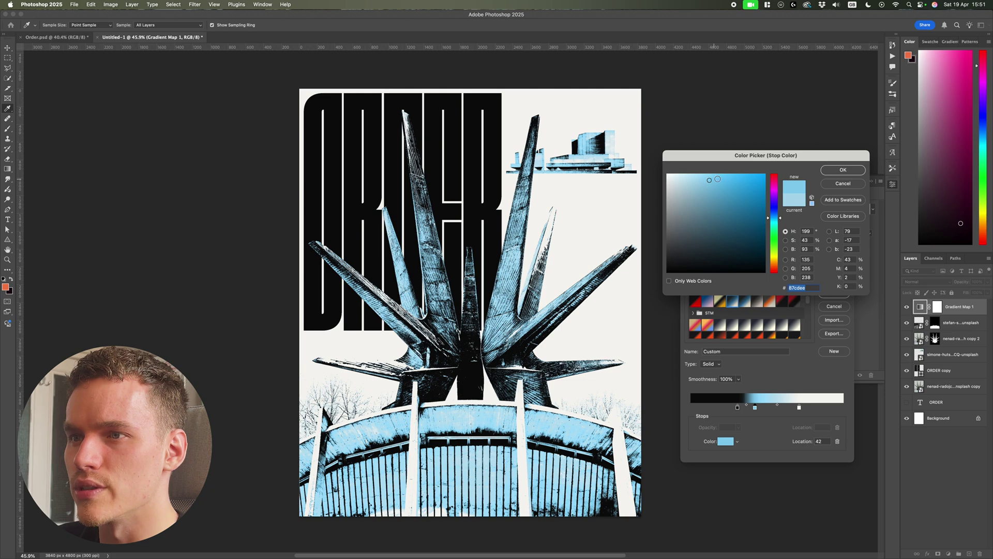
pyautogui.click(774, 213)
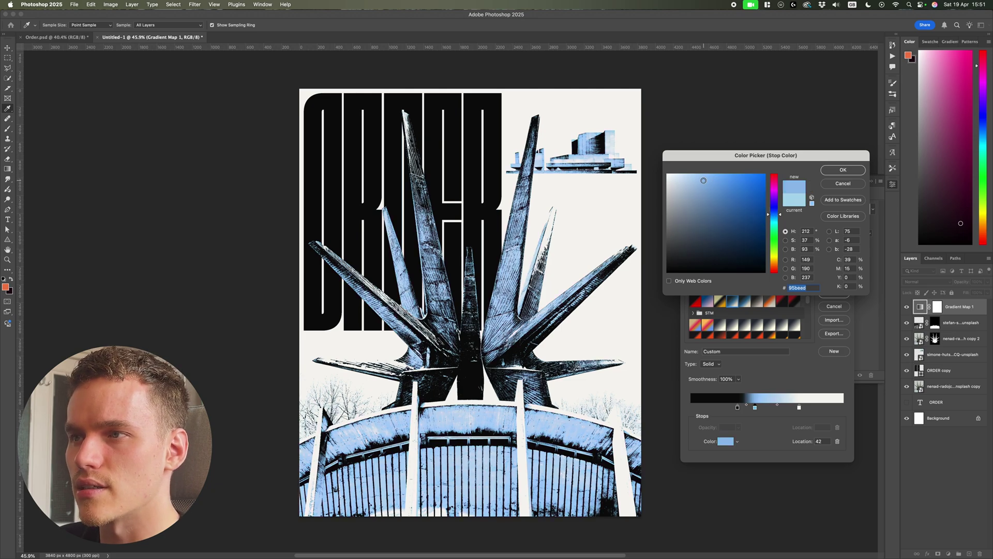
pyautogui.click(708, 179)
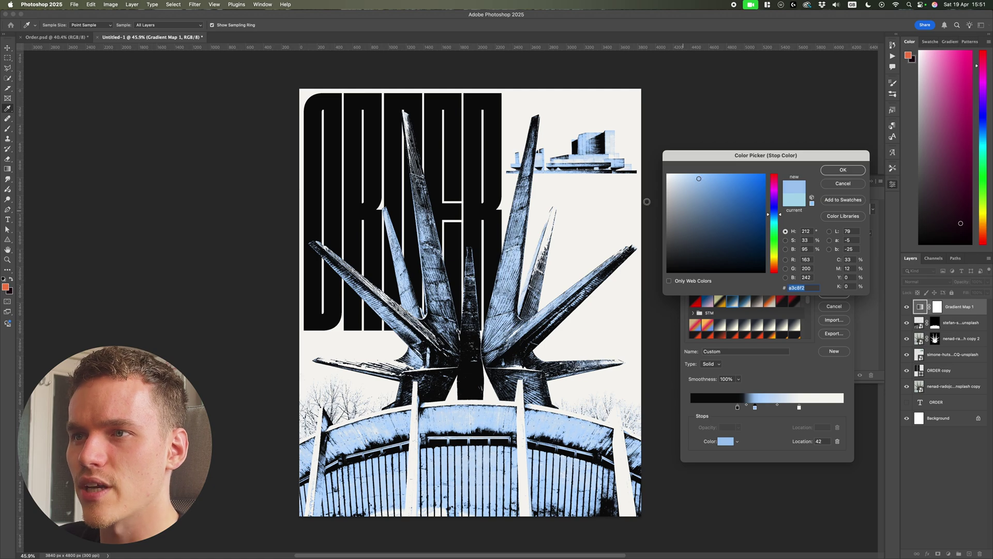
pyautogui.click(843, 170)
pyautogui.click(834, 293)
pyautogui.click(716, 270)
pyautogui.press('super+minus')
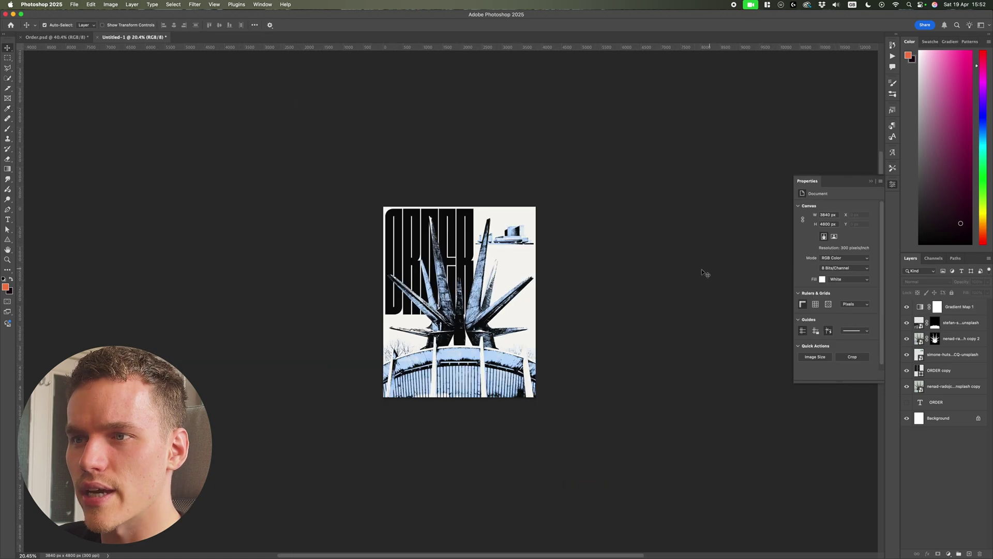
# Step: Set the blend mode of the small building photo beside the title to Difference
pyautogui.click(956, 308)
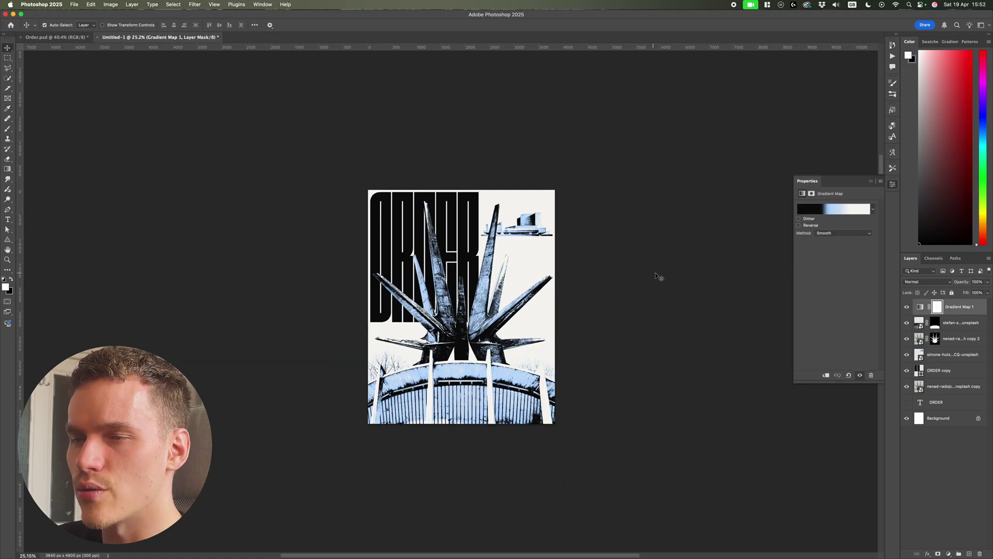
pyautogui.click(541, 217)
pyautogui.scroll(4, 540, 218)
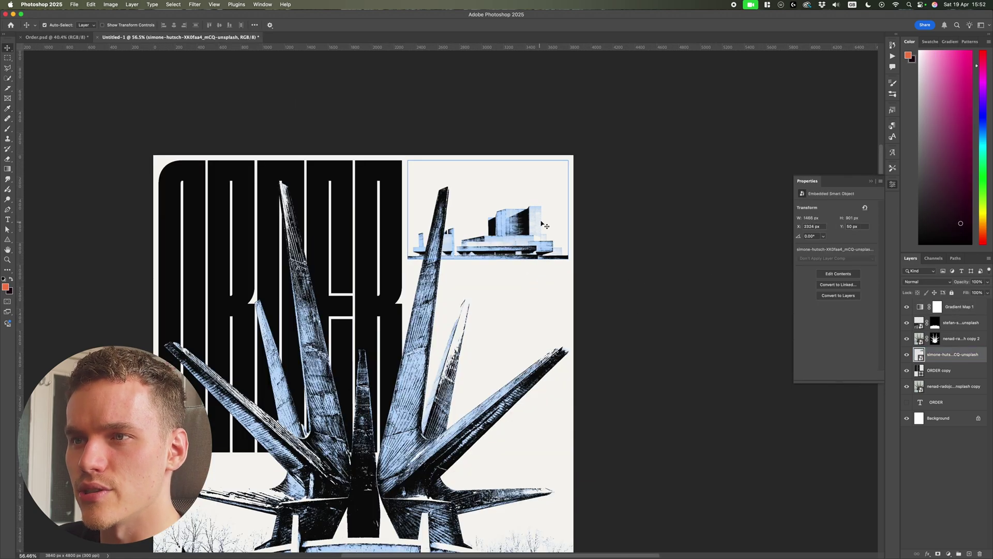
pyautogui.click(927, 282)
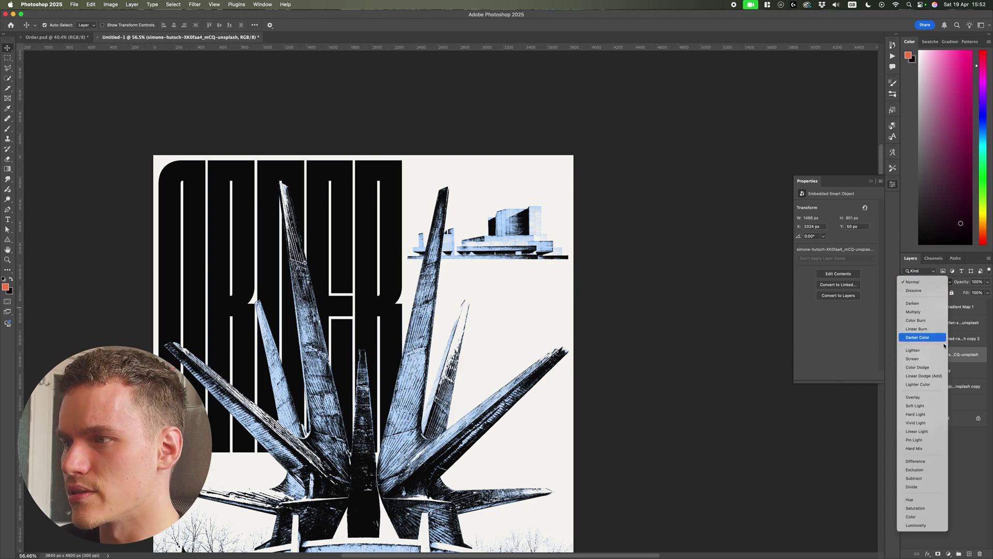
pyautogui.click(916, 461)
pyautogui.scroll(-4, 666, 390)
pyautogui.scroll(9, 522, 297)
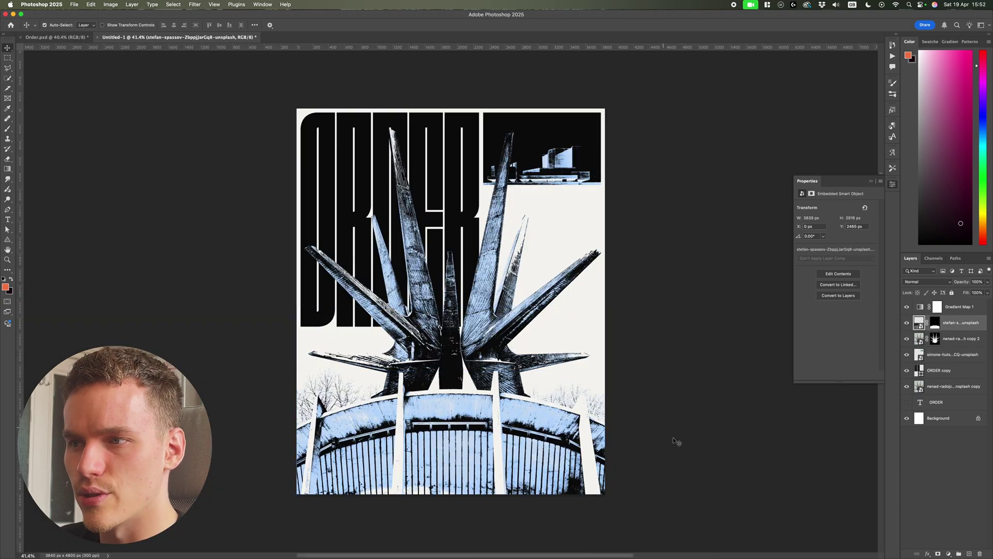
# Step: Duplicate the gradient map directly above the domed building photo and clip the copy to that photo
pyautogui.scroll(4, 465, 428)
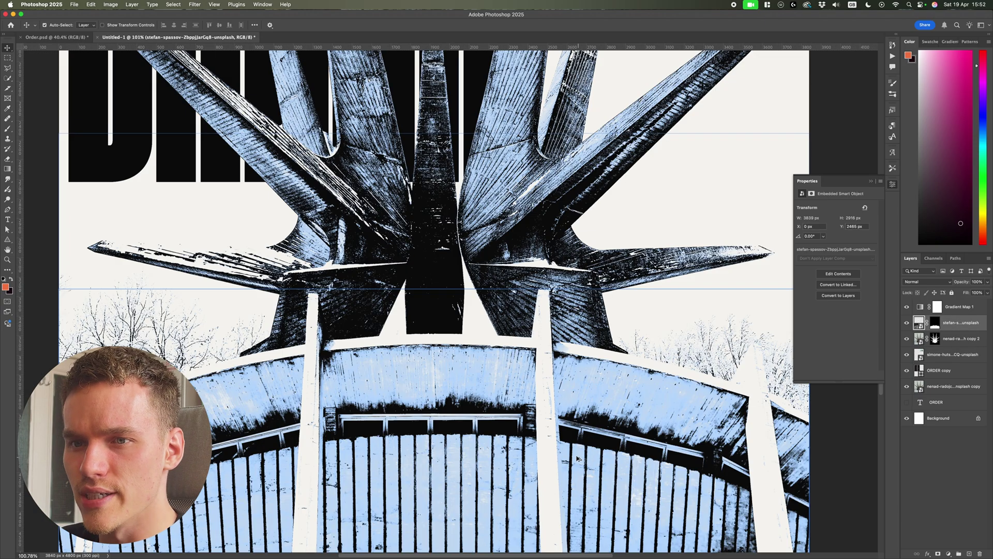
pyautogui.scroll(-4, 578, 458)
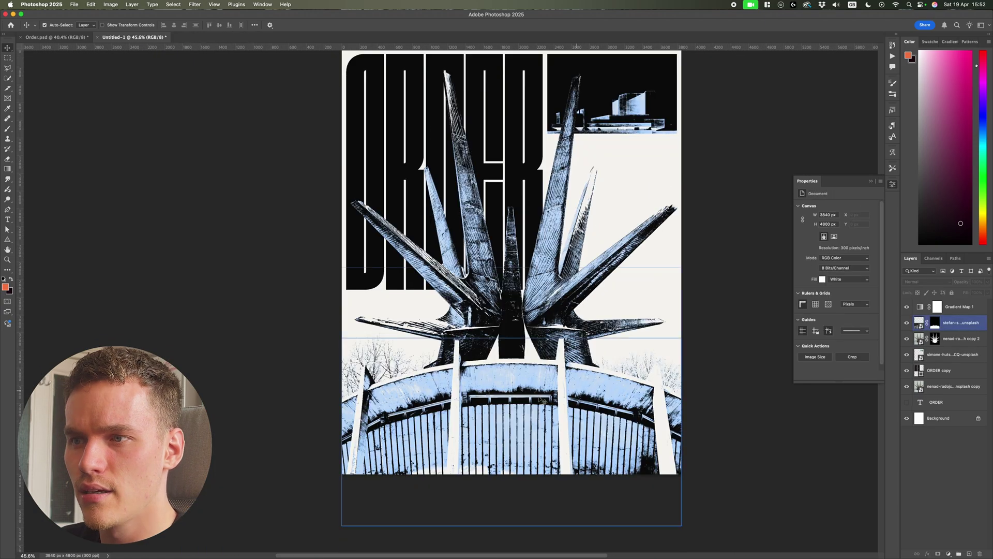
pyautogui.click(960, 322)
pyautogui.moveTo(980, 307); pyautogui.dragTo(967, 316)
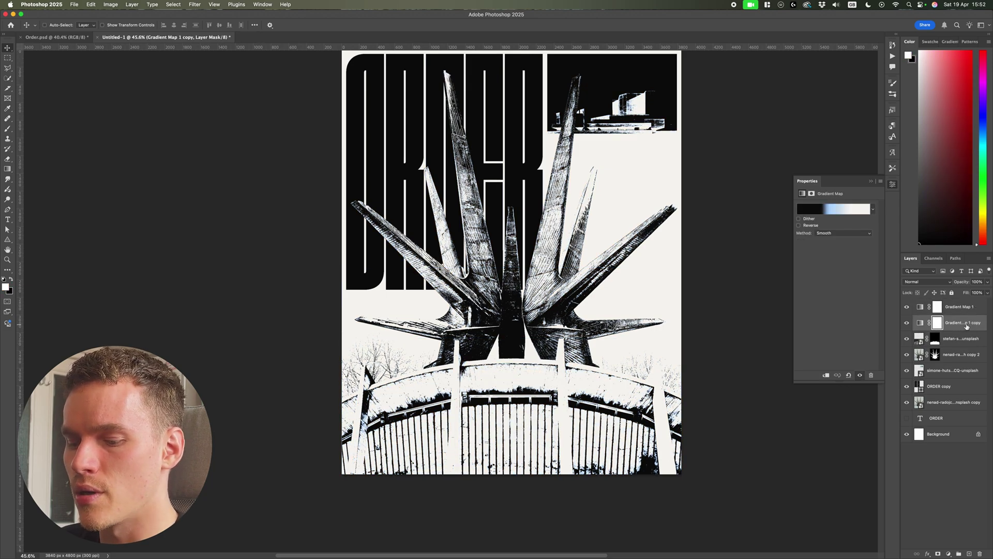
pyautogui.keyDown('alt'); pyautogui.click(965, 327); pyautogui.keyUp('alt')
pyautogui.click(920, 339)
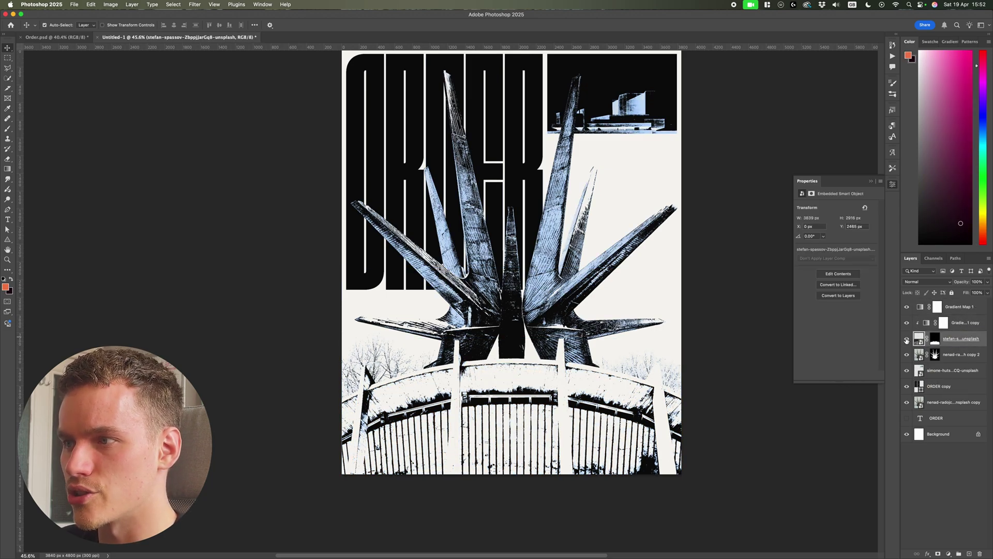
pyautogui.click(907, 339)
pyautogui.click(907, 340)
# Step: Shift the clipped gradient map's dark, blue and white stops toward the light end to darken the domed building, and accept the gradient
pyautogui.click(927, 323)
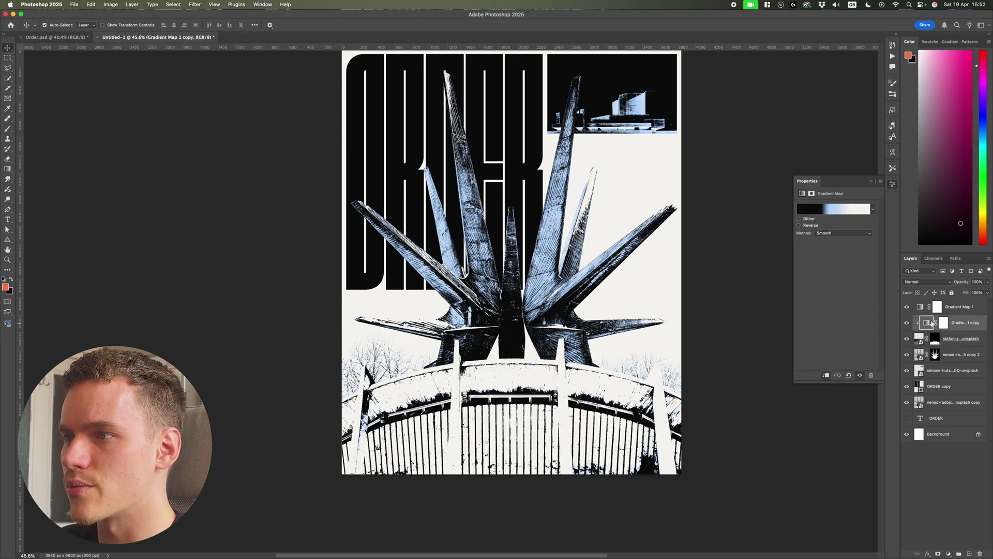
pyautogui.click(834, 210)
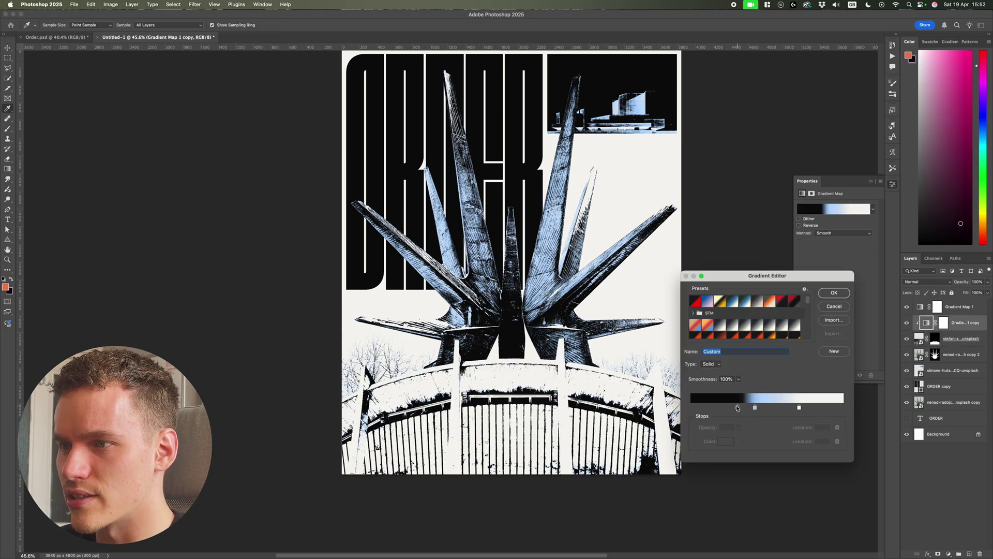
pyautogui.moveTo(738, 407)
pyautogui.mouseDown()
pyautogui.moveTo(715, 408)
pyautogui.moveTo(742, 408)
pyautogui.mouseUp()
pyautogui.moveTo(755, 408); pyautogui.dragTo(834, 408)
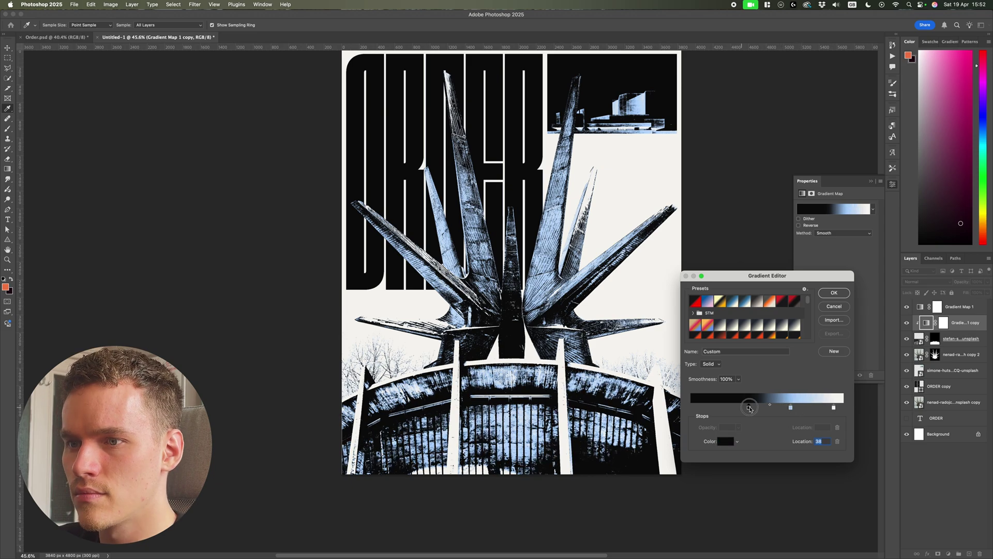
pyautogui.moveTo(749, 408); pyautogui.dragTo(790, 410)
pyautogui.click(834, 292)
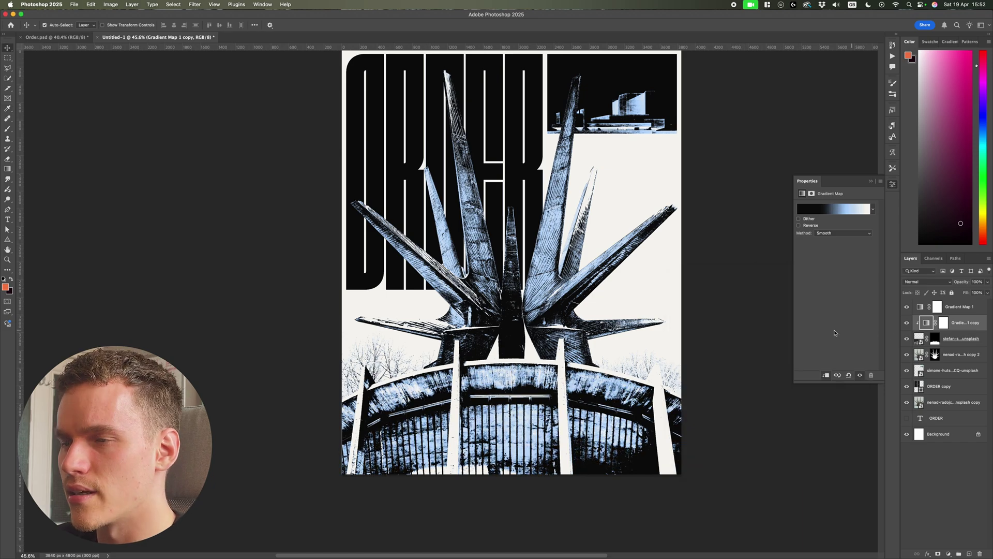
pyautogui.click(717, 390)
pyautogui.scroll(3, 716, 390)
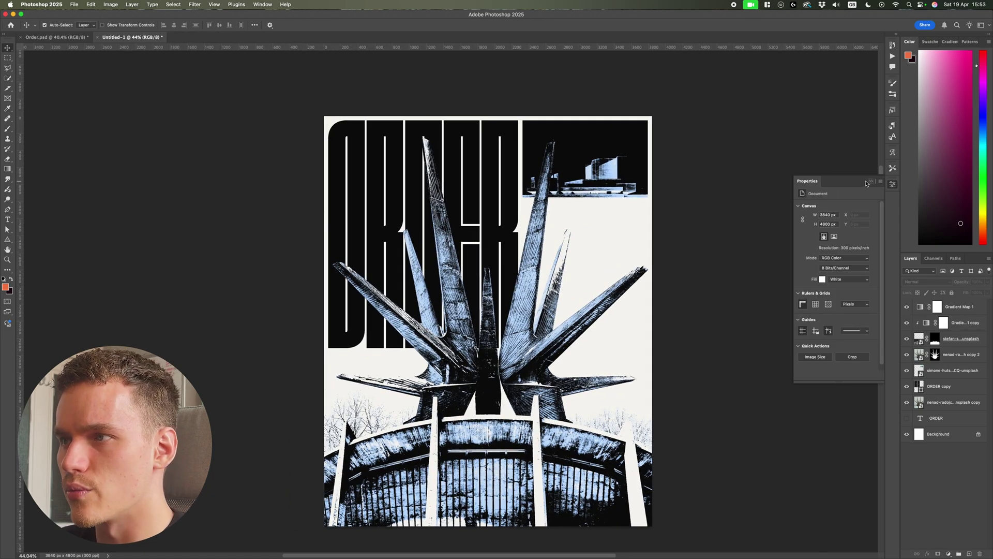
pyautogui.click(867, 182)
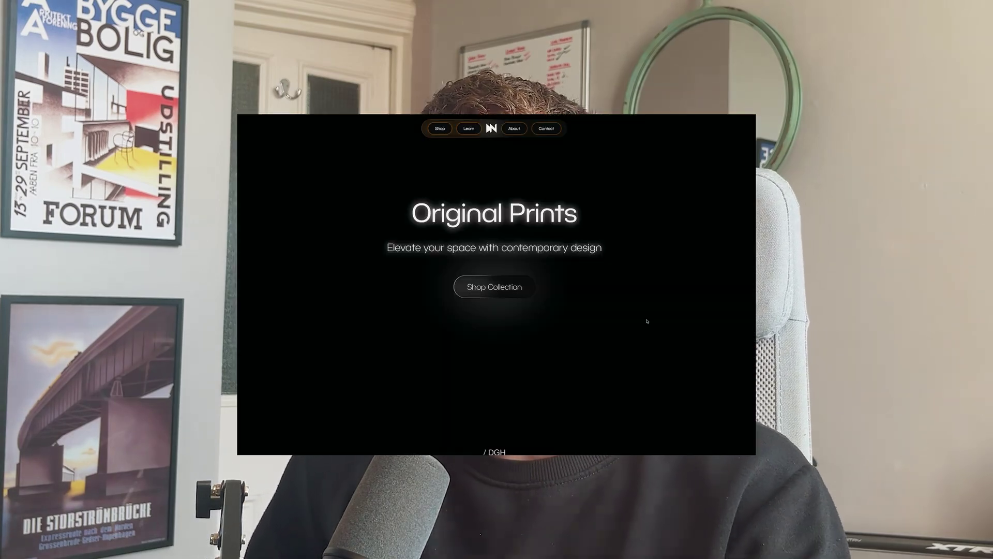
pyautogui.click(492, 287)
pyautogui.scroll(-5, 492, 287)
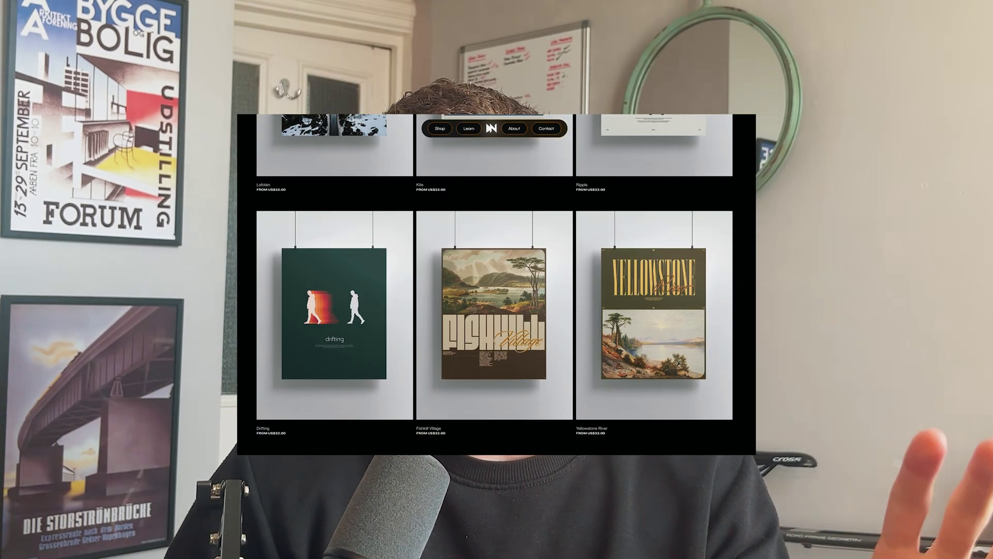
pyautogui.scroll(-15, 496, 285)
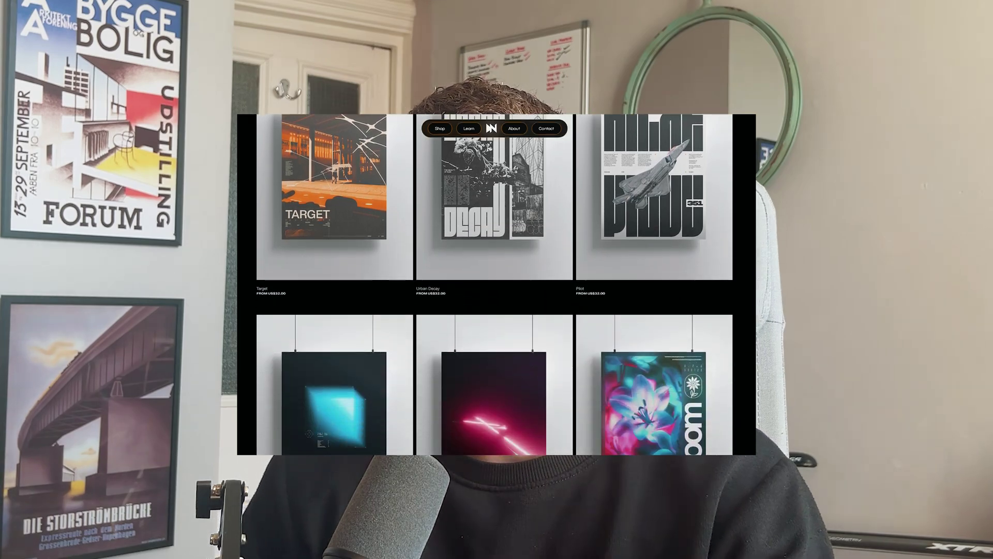
pyautogui.scroll(-5, 496, 285)
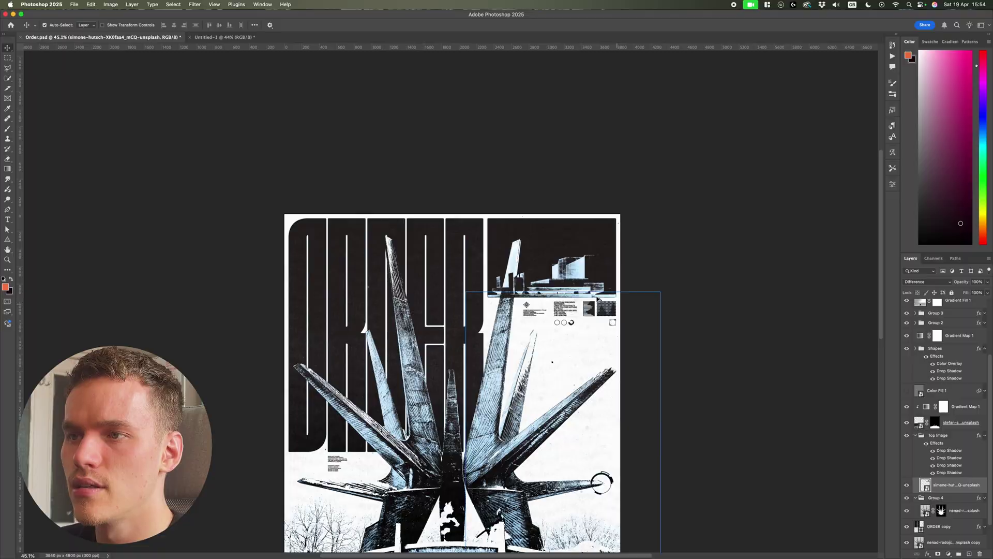
# Step: Examine the small text blocks, symbols and overall layout of the finished poster in Order.psd
pyautogui.scroll(5, 454, 335)
pyautogui.scroll(2, 454, 335)
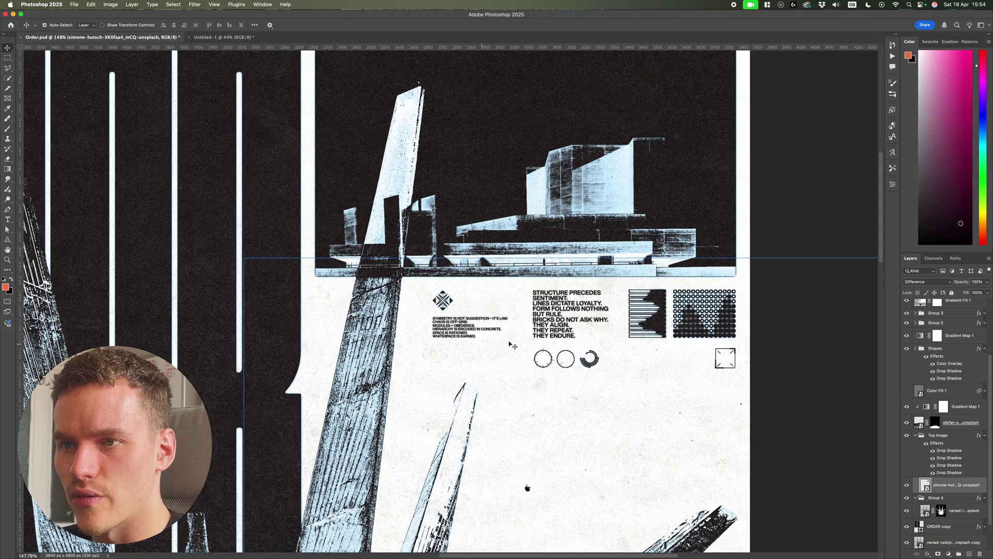
pyautogui.scroll(5, 585, 357)
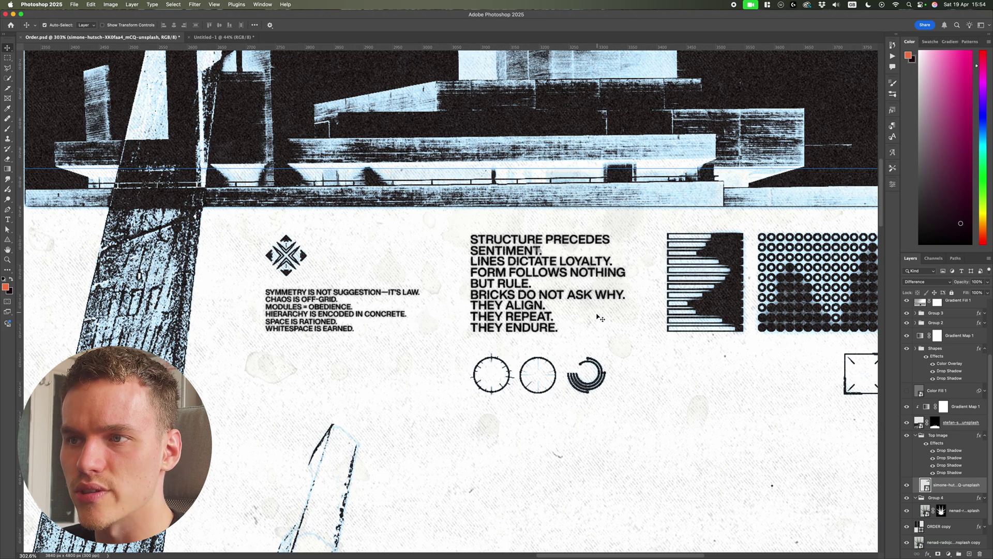
pyautogui.scroll(-4, 509, 294)
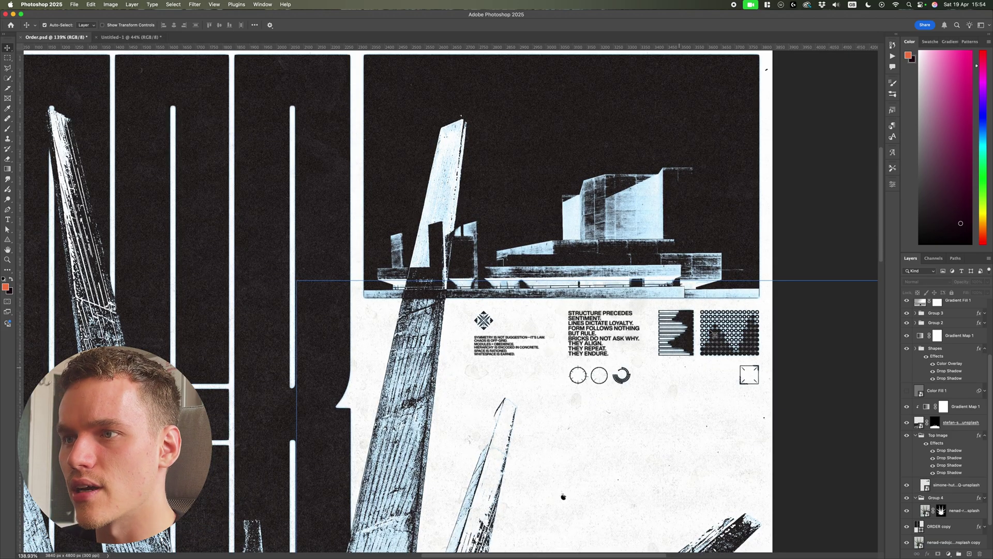
pyautogui.scroll(-4, 842, 338)
pyautogui.scroll(6, 678, 220)
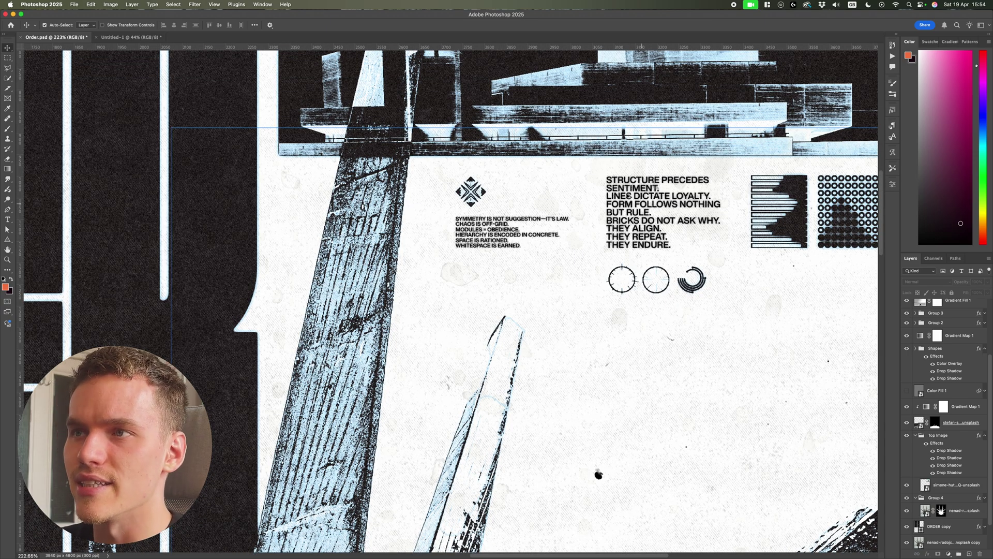
pyautogui.scroll(-5, 628, 196)
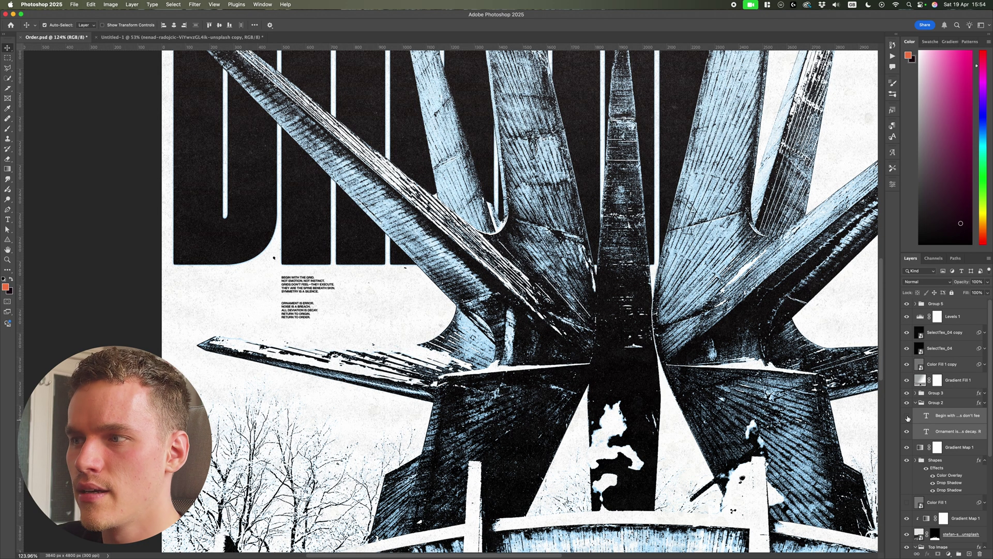
pyautogui.scroll(-8, 629, 339)
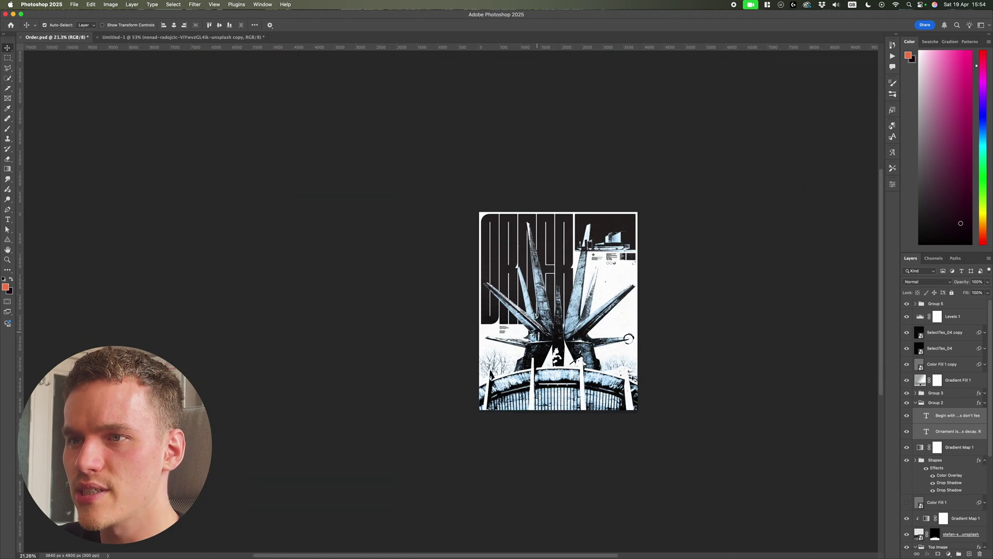
pyautogui.scroll(3, 501, 318)
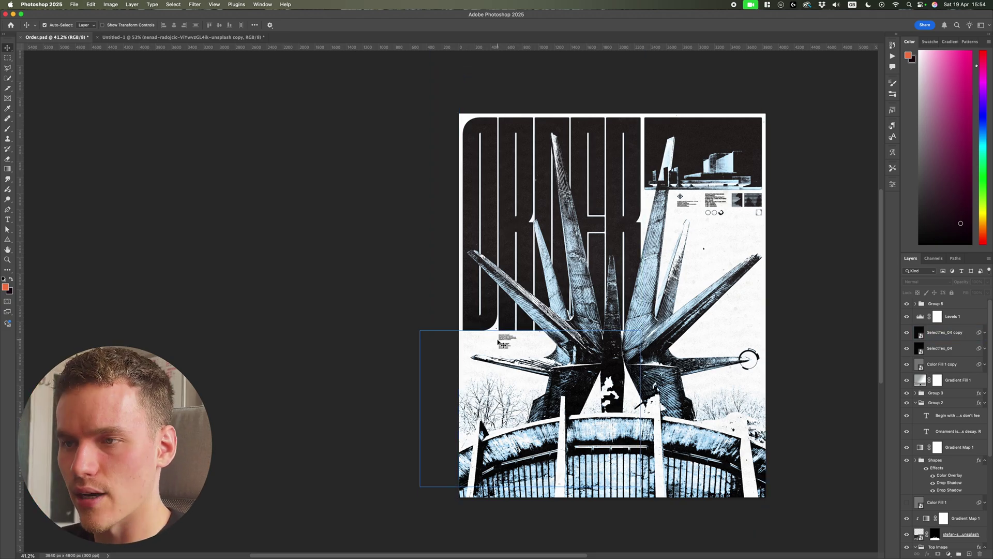
# Step: Copy the "Begin with the grid" and "Ornament is error" text layers from Order.psd and return to the Untitled-1 document
pyautogui.scroll(8, 511, 349)
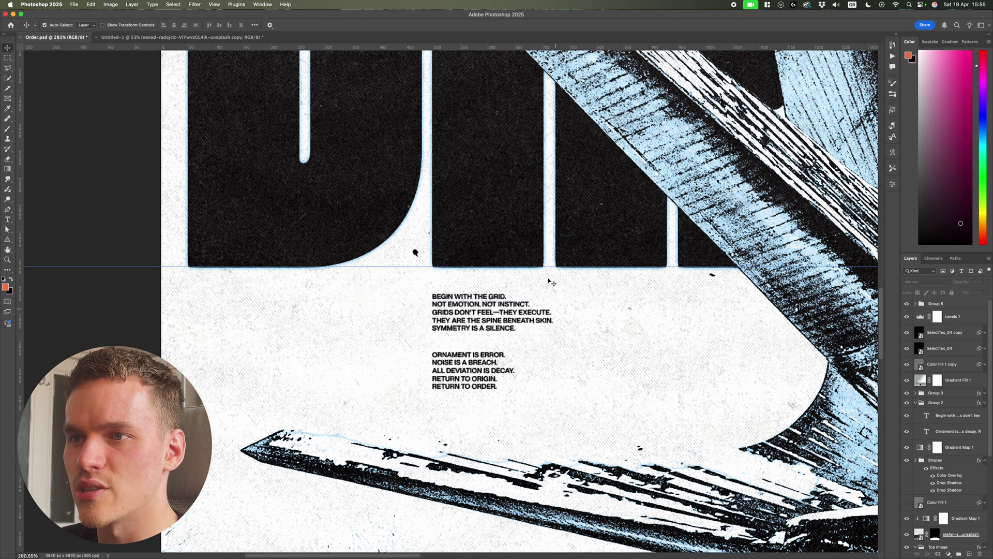
pyautogui.click(517, 311)
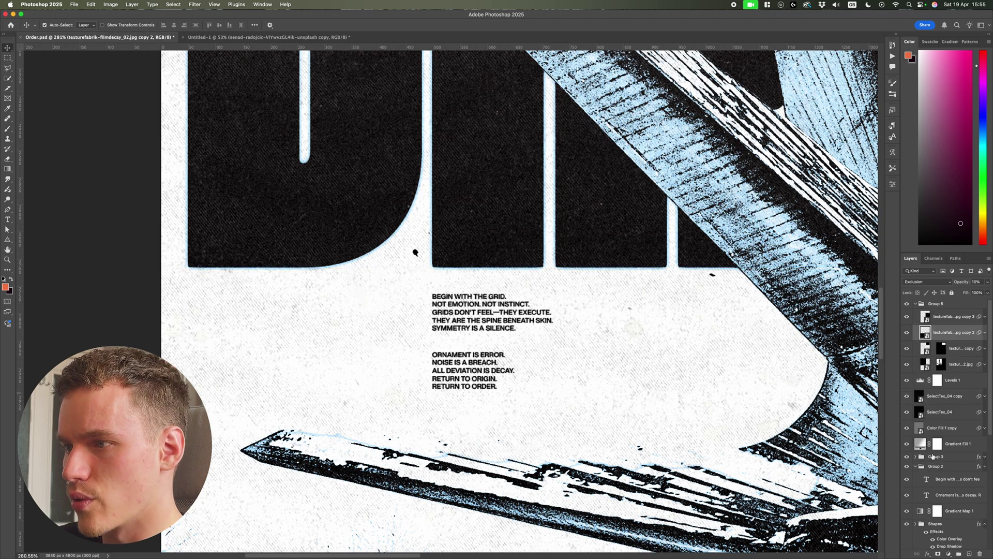
pyautogui.scroll(-1, 933, 457)
pyautogui.click(955, 463)
pyautogui.keyDown('super'); pyautogui.click(959, 478); pyautogui.keyUp('super')
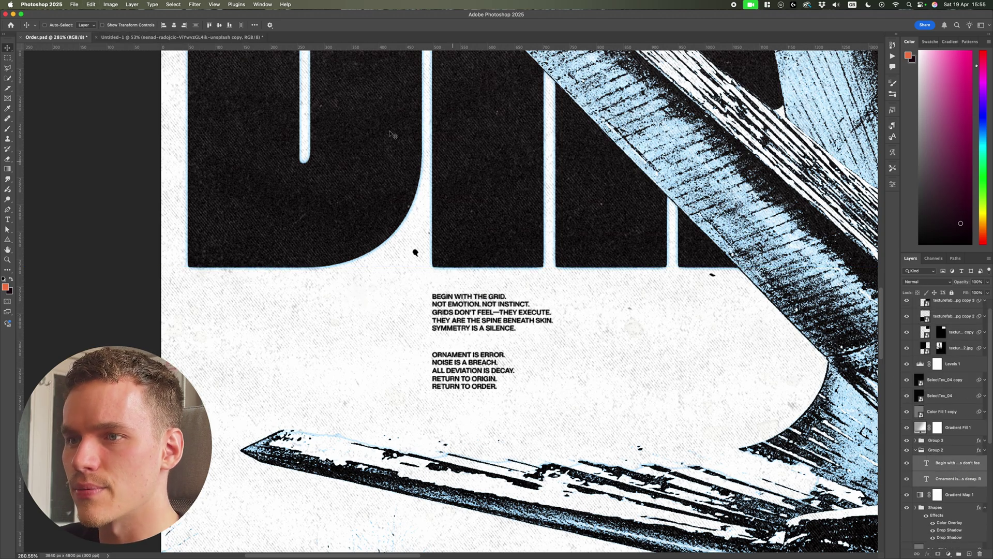
pyautogui.click(182, 37)
# Step: Paste the two small text blocks into the poster and place them just below the title's R
pyautogui.scroll(6, 326, 348)
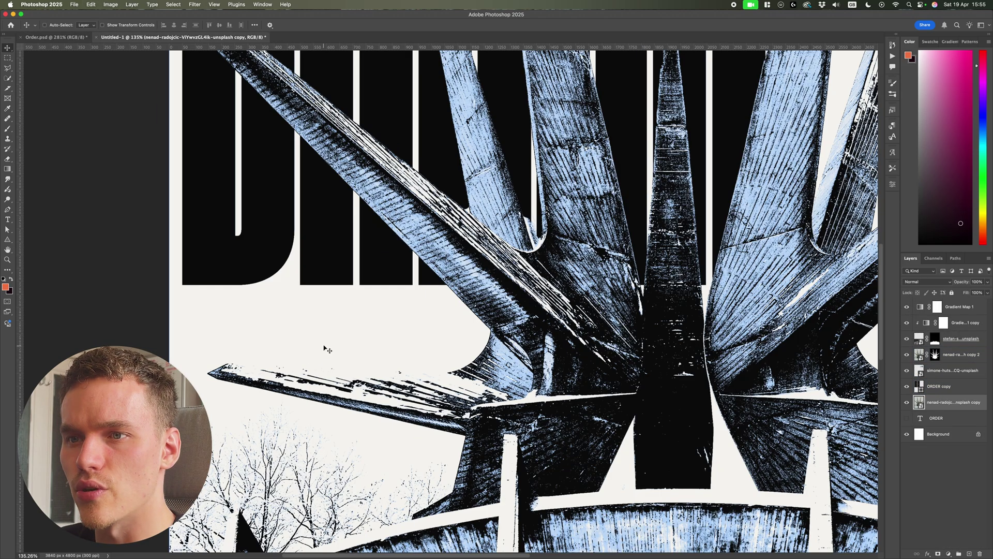
pyautogui.press('super+v')
pyautogui.press('super+t')
pyautogui.scroll(5, 326, 348)
pyautogui.scroll(-7, 764, 368)
pyautogui.hscroll(2, 768, 369)
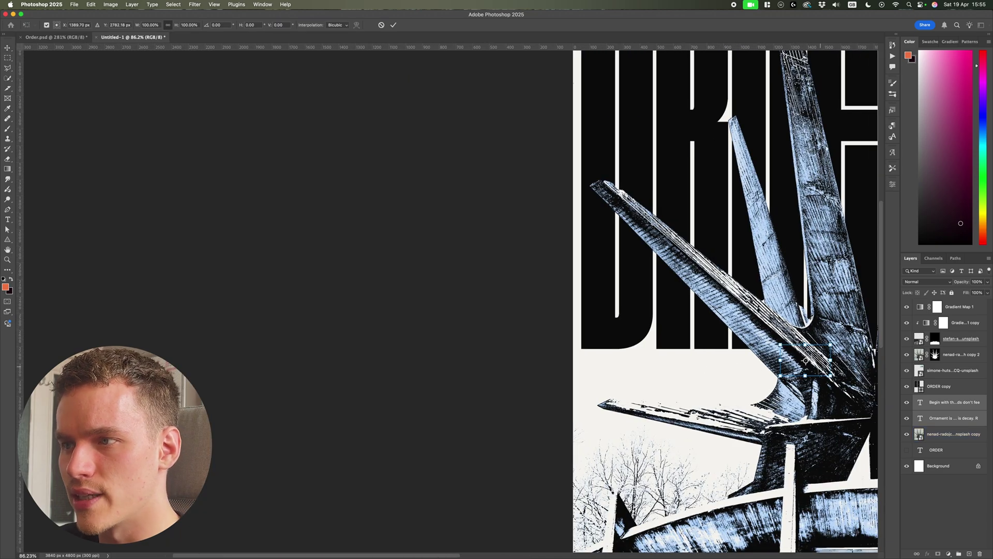
pyautogui.moveTo(815, 368); pyautogui.dragTo(694, 381)
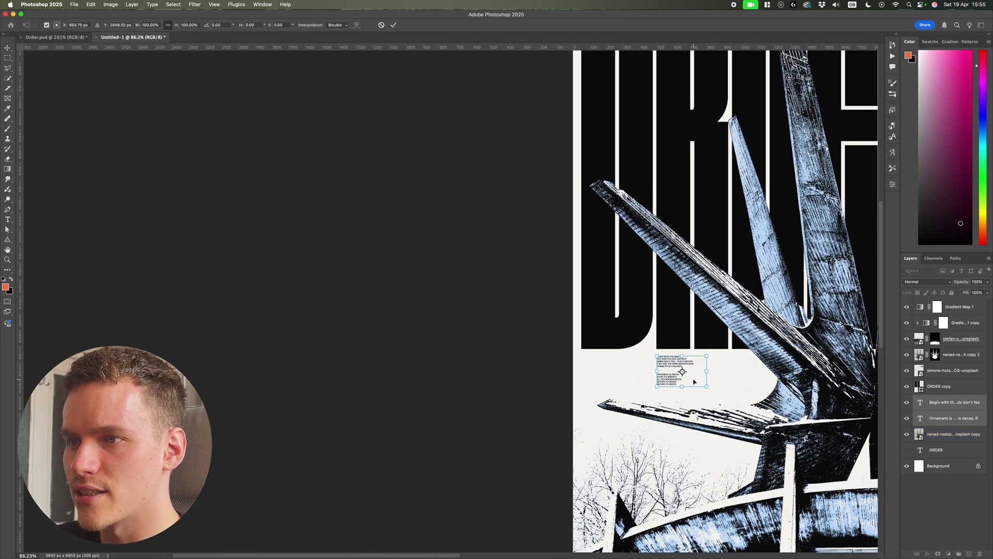
pyautogui.press('Return')
# Step: Nudge the two text blocks sideways to fine-tune their position against the left edge of the title's R
pyautogui.scroll(8, 683, 364)
pyautogui.press('super+t')
pyautogui.moveTo(656, 352); pyautogui.dragTo(650, 352)
pyautogui.press('Return')
pyautogui.hscroll(1, 701, 344)
pyautogui.scroll(4, 562, 368)
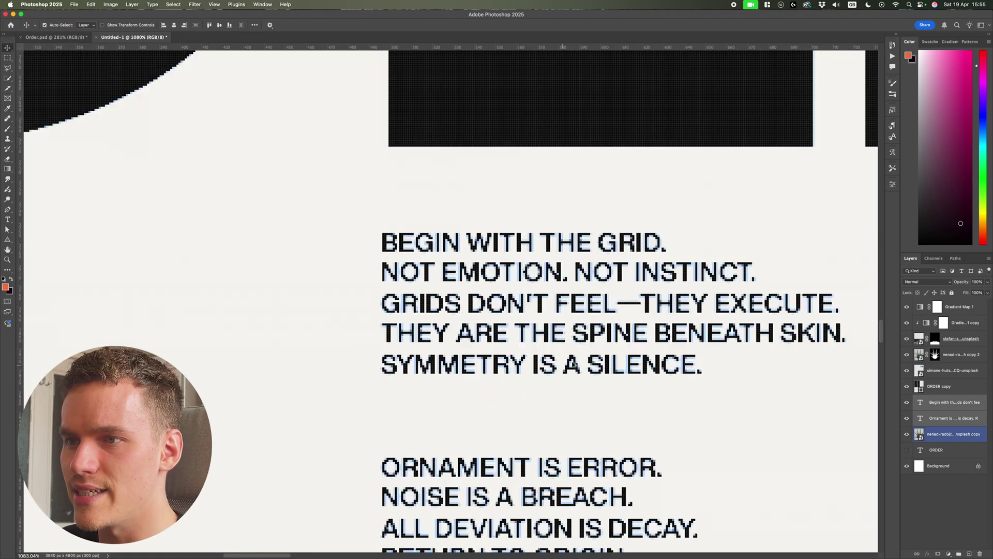
pyautogui.scroll(-4, 634, 331)
pyautogui.scroll(-2, 719, 378)
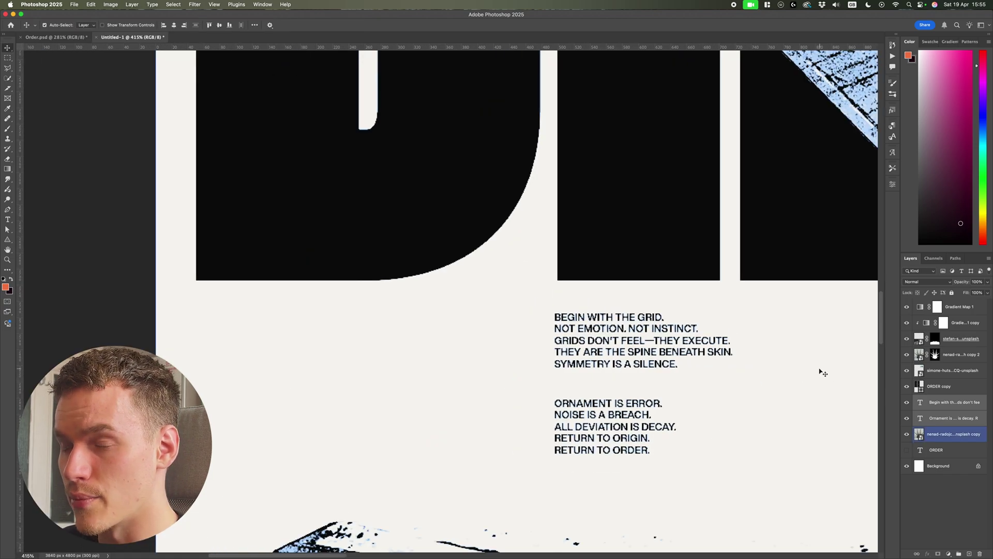
# Step: Move both text layers above all other layers and align the blocks exactly with the left edge of the title's R
pyautogui.moveTo(949, 403); pyautogui.dragTo(929, 308)
pyautogui.scroll(5, 434, 317)
pyautogui.press('super+t')
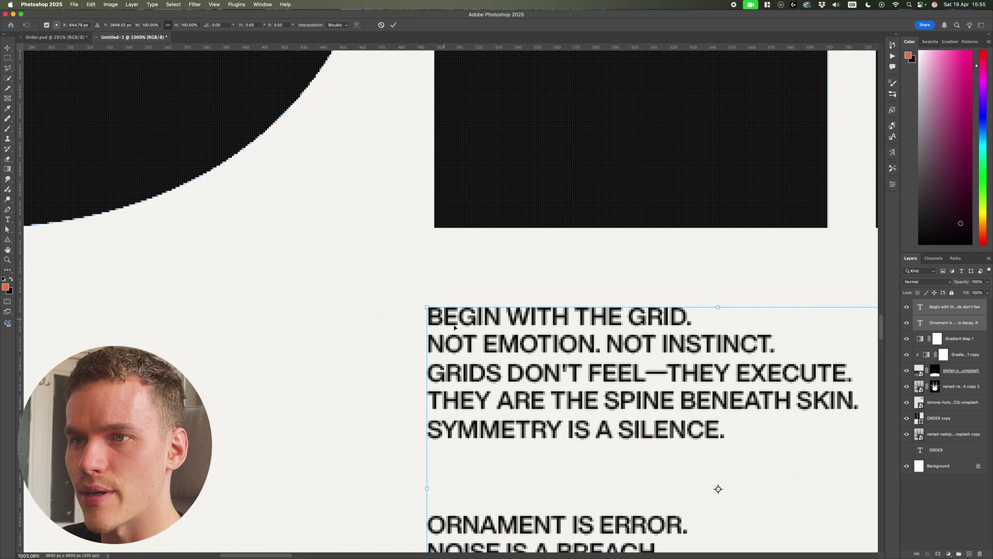
pyautogui.moveTo(460, 328); pyautogui.dragTo(486, 260)
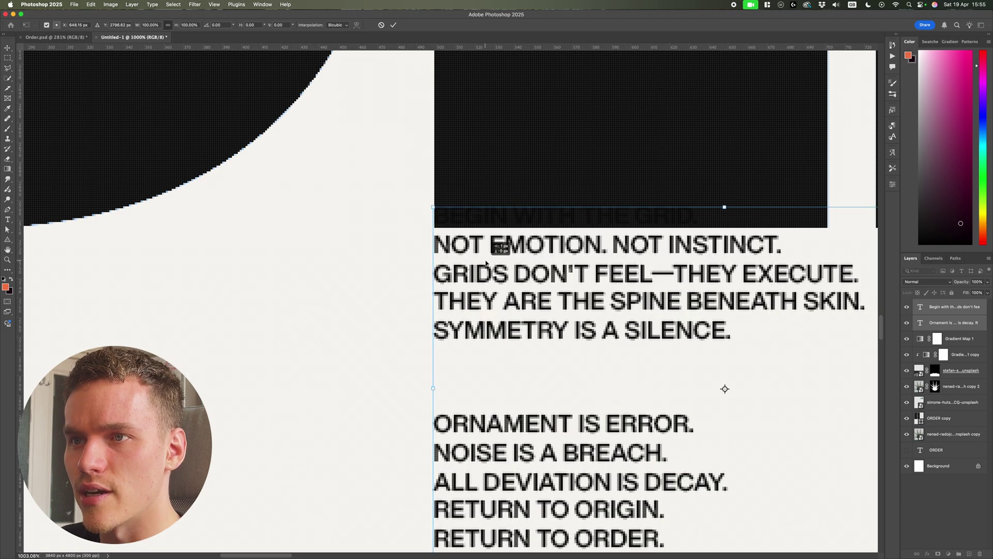
pyautogui.scroll(-5, 505, 265)
# Step: Set the kerning of the "Begin with the grid" text to Optical and select all of the "Ornament is error" text
pyautogui.doubleClick(920, 306)
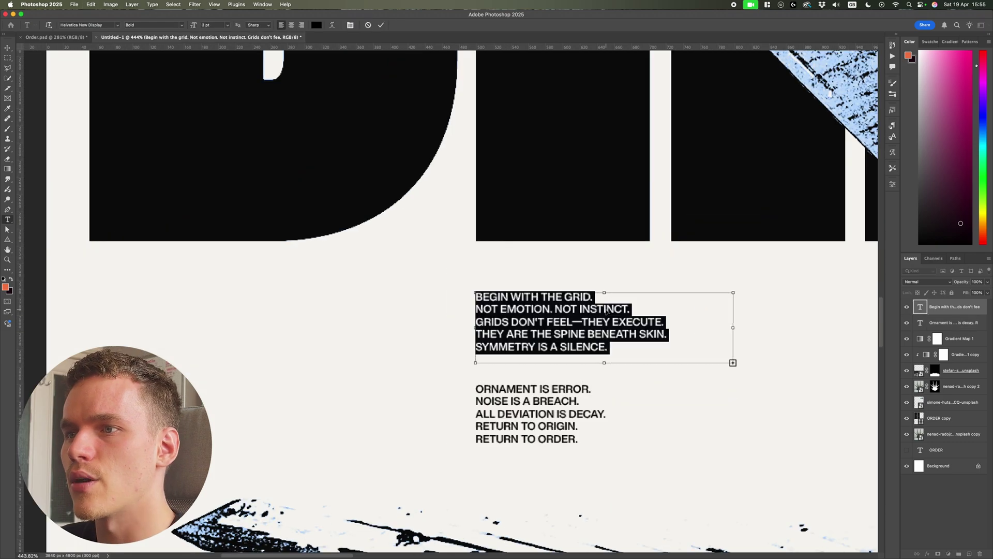
pyautogui.click(893, 185)
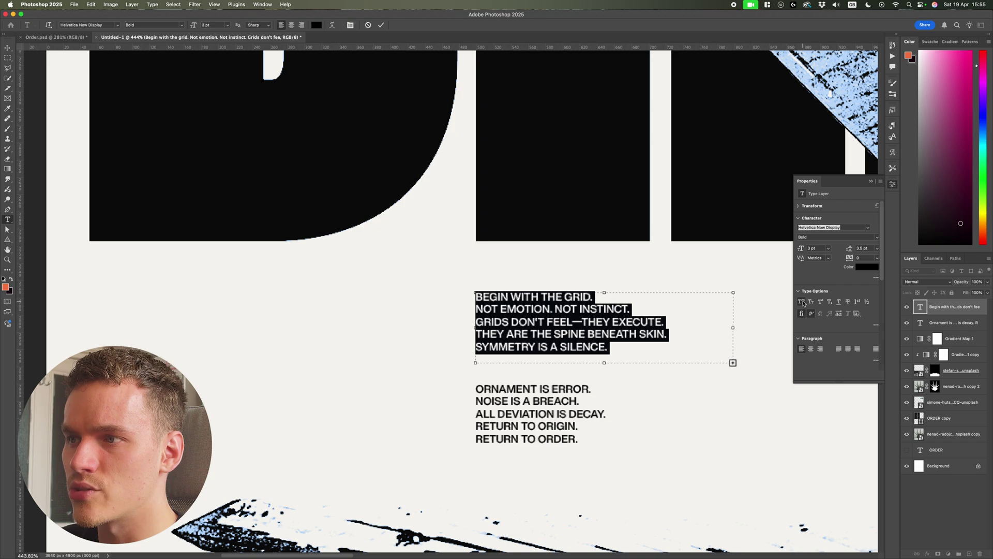
pyautogui.click(829, 258)
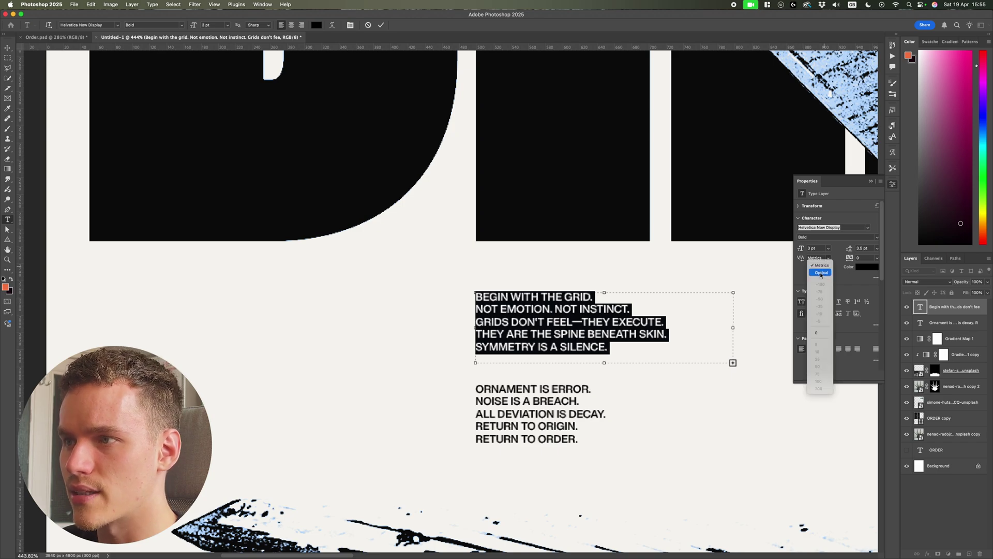
pyautogui.click(820, 272)
pyautogui.click(560, 399)
pyautogui.click(553, 401)
pyautogui.press('super+a')
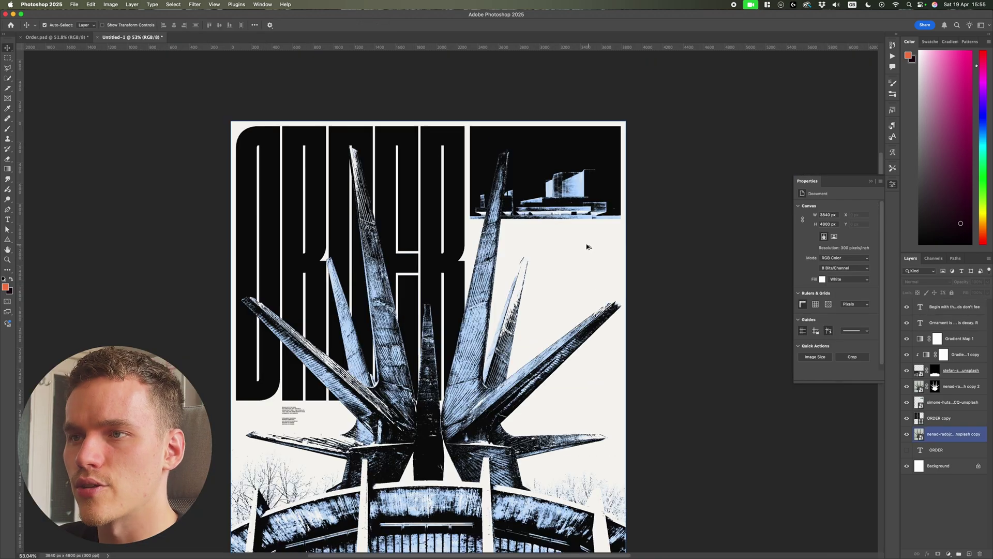
# Step: Paste the "Structure precedes" and "Symmetry is not suggestion" text blocks and place them in the blank area below the building photo
pyautogui.scroll(3, 588, 247)
pyautogui.press('super+v')
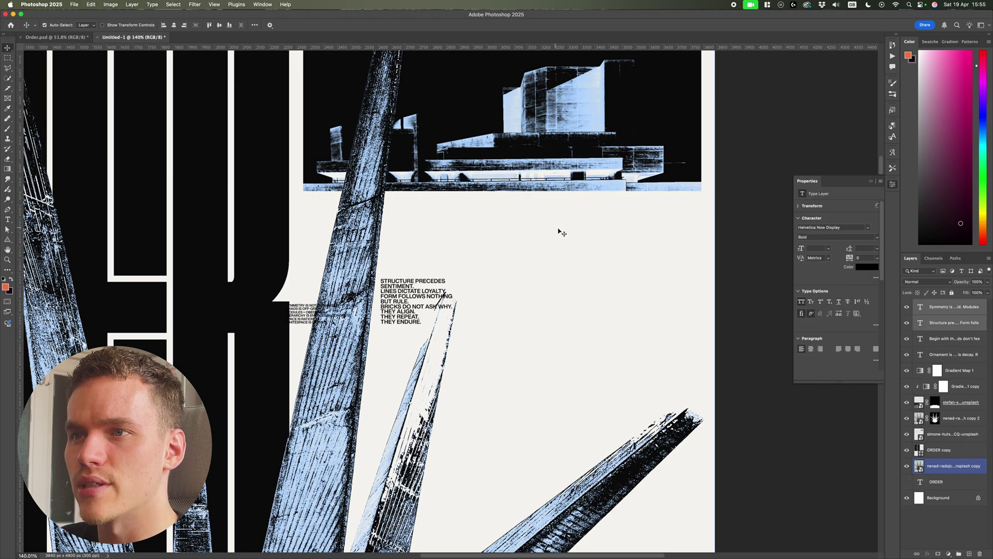
pyautogui.press('super+t')
pyautogui.moveTo(406, 302); pyautogui.dragTo(552, 231)
pyautogui.press('Return')
pyautogui.press('super+;')
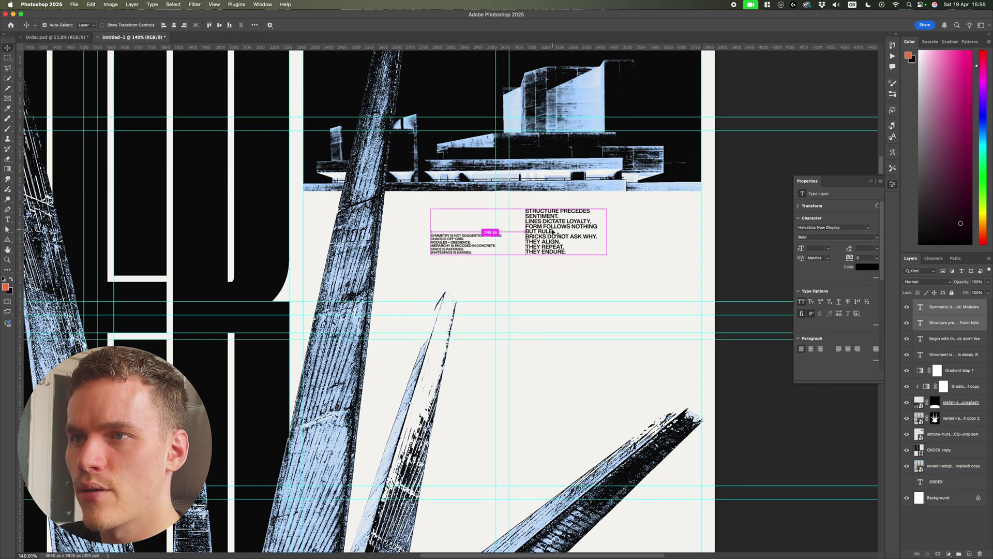
# Step: Shift both text blocks sideways so the "Structure precedes" block's left edge sits exactly on the vertical guide below the building photo
pyautogui.scroll(5, 526, 220)
pyautogui.scroll(2, 533, 223)
pyautogui.scroll(-4, 552, 232)
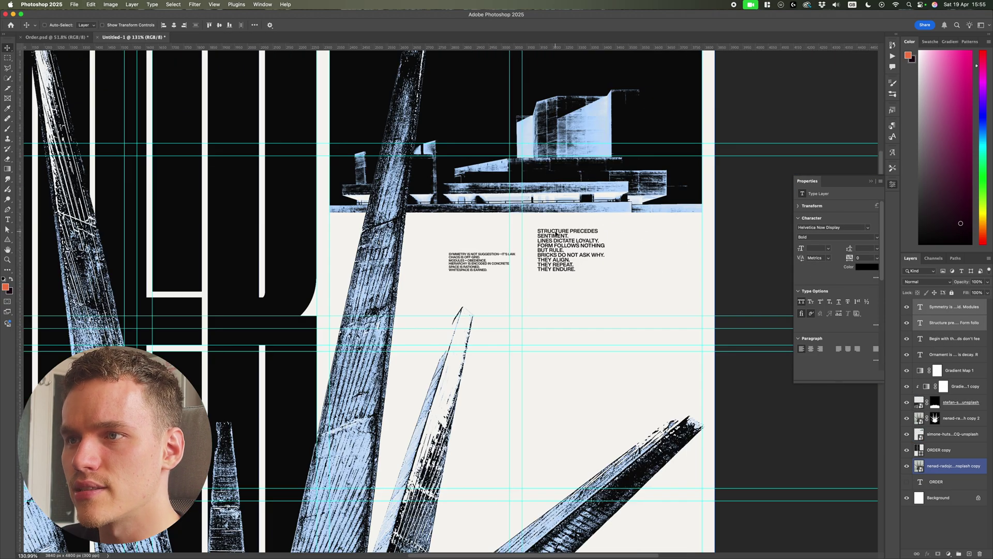
pyautogui.press('super+t')
pyautogui.moveTo(571, 244); pyautogui.dragTo(551, 243)
pyautogui.scroll(4, 551, 243)
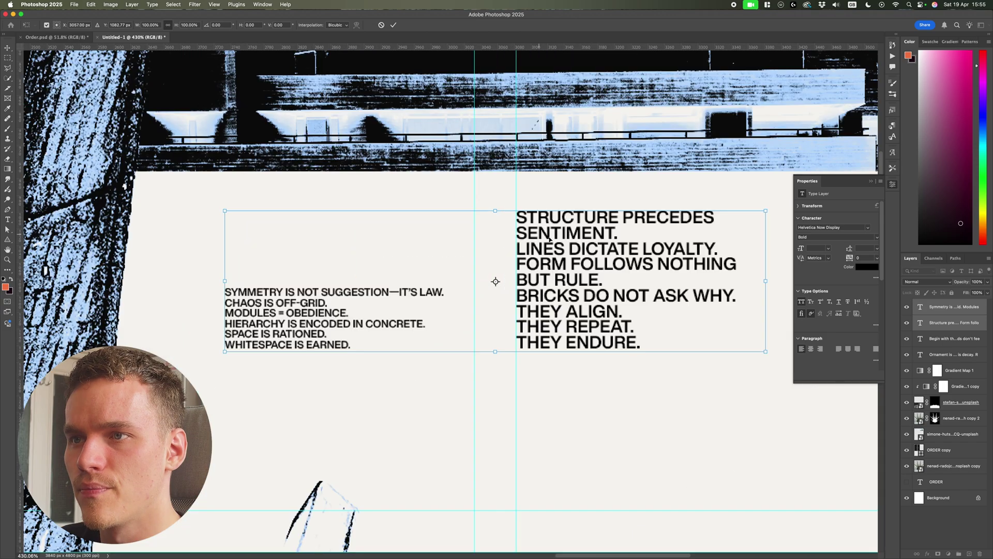
pyautogui.press('Return')
pyautogui.scroll(-4, 579, 242)
pyautogui.click(708, 305)
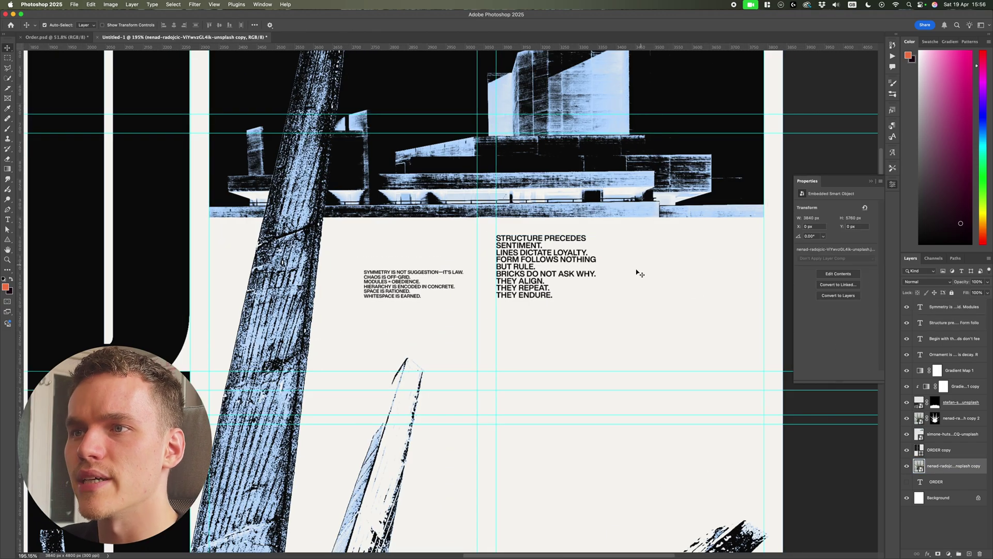
# Step: Set the kerning of the whole "Structure precedes" text to Optical and check the "Symmetry is not suggestion" block beside it
pyautogui.scroll(4, 559, 288)
pyautogui.doubleClick(569, 290)
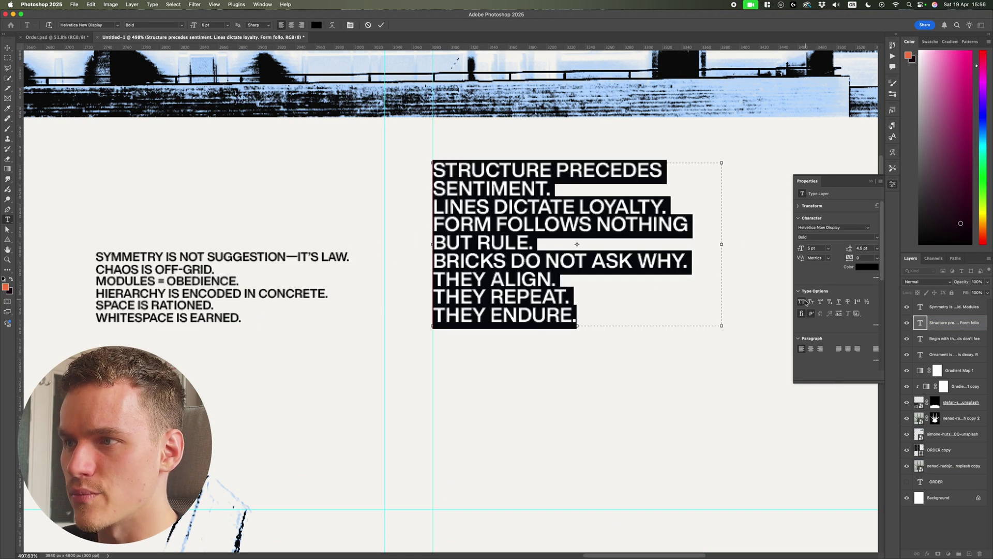
pyautogui.click(827, 257)
pyautogui.click(829, 261)
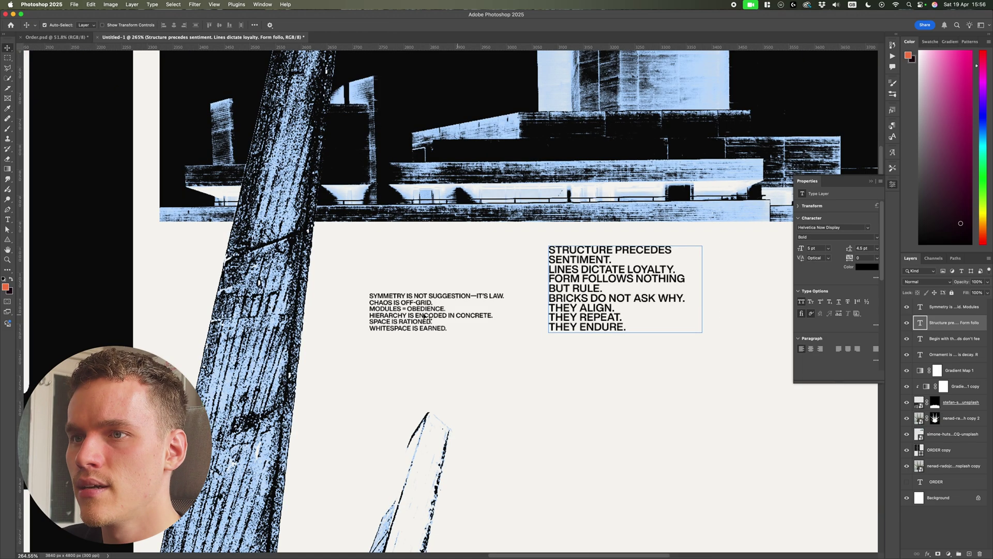
pyautogui.click(386, 322)
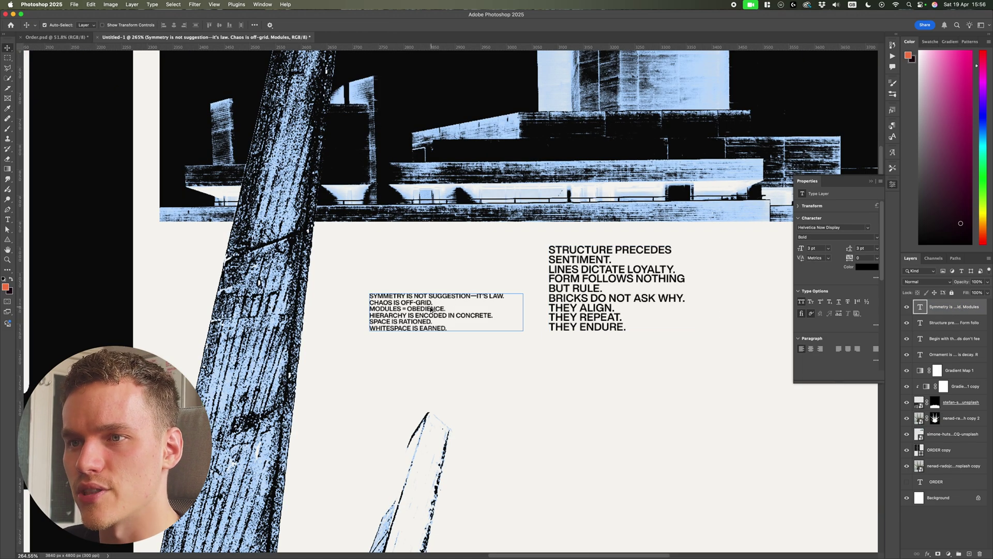
pyautogui.scroll(-5, 430, 309)
pyautogui.click(550, 237)
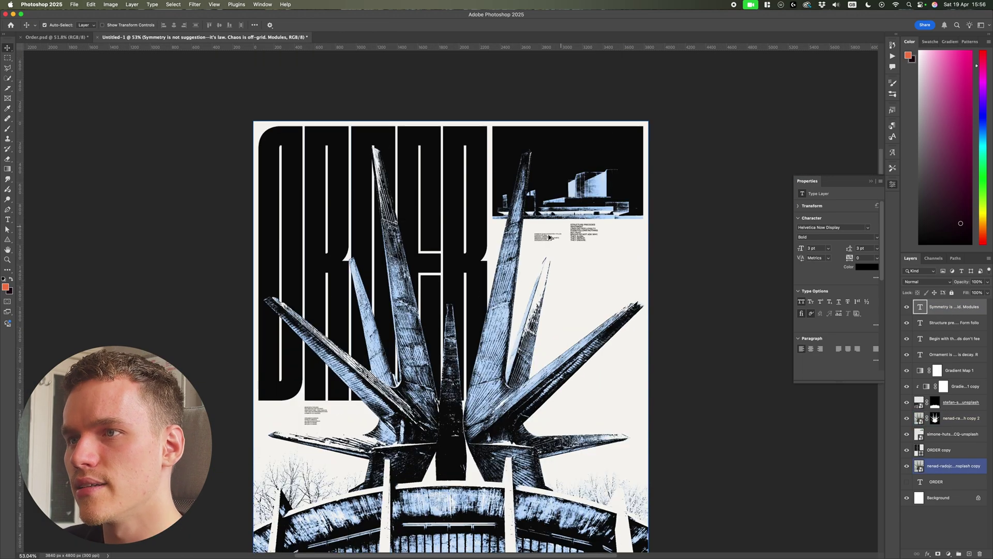
# Step: Examine the small graphic shapes around the text blocks below the building photo in the finished Order.psd
pyautogui.scroll(5, 550, 237)
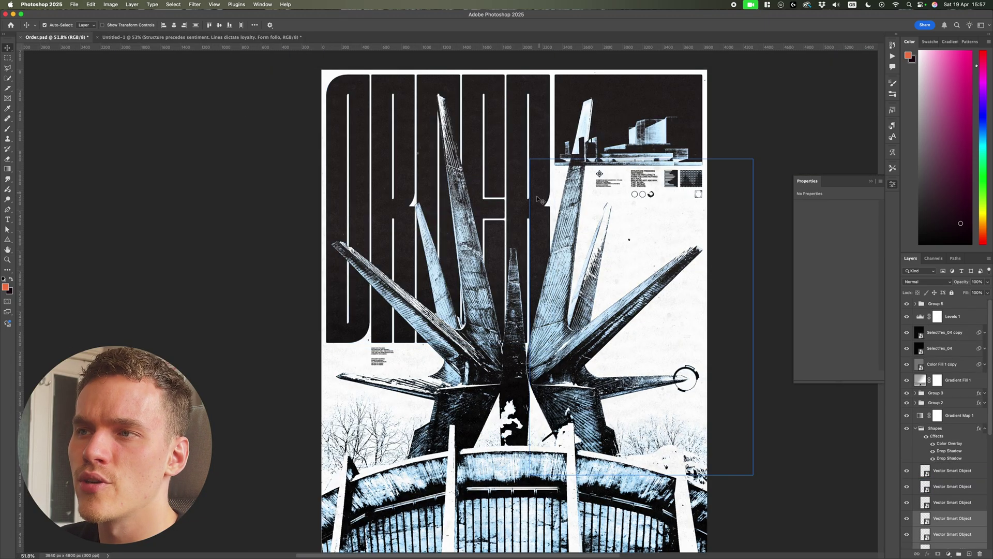
pyautogui.scroll(5, 657, 187)
pyautogui.scroll(4, 657, 188)
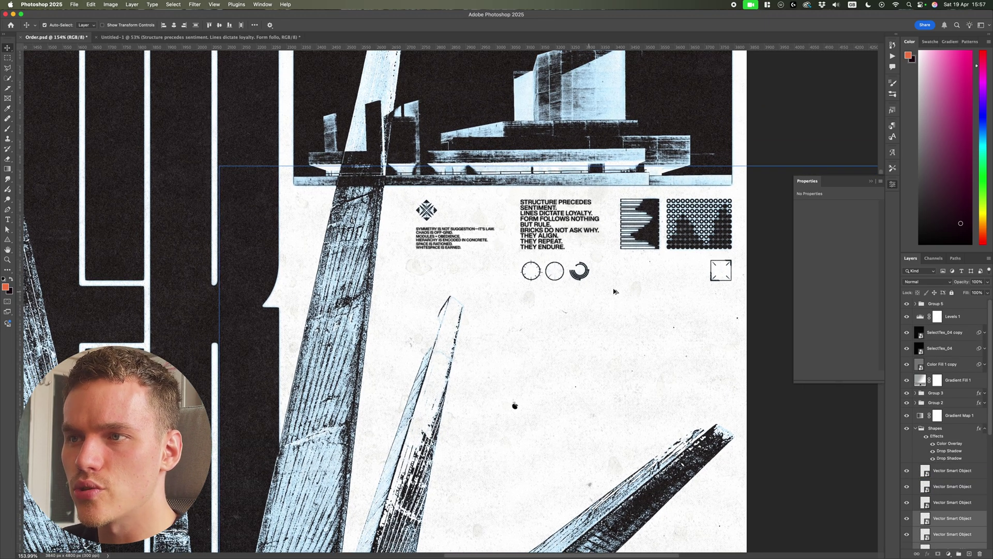
pyautogui.scroll(5, 614, 291)
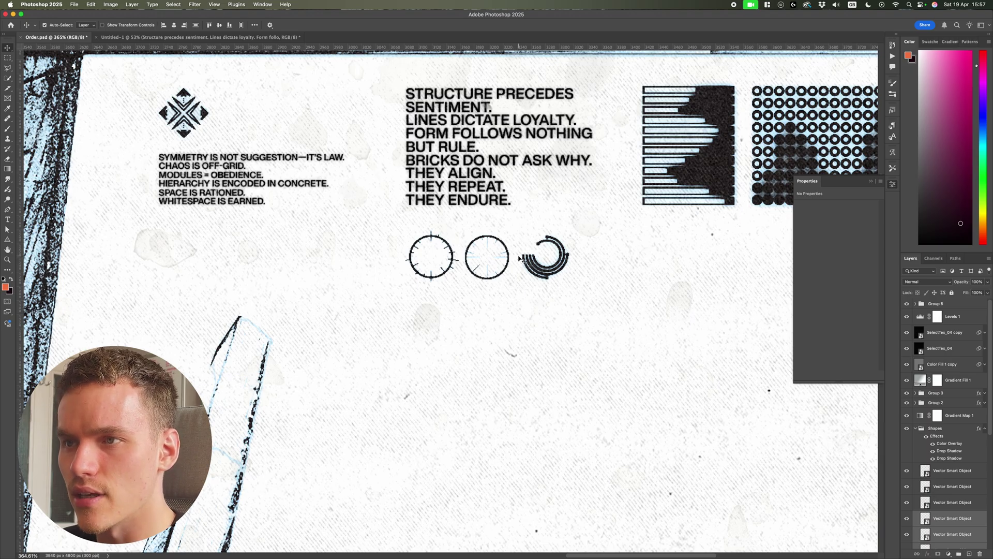
pyautogui.press('super+0')
pyautogui.scroll(5, 628, 166)
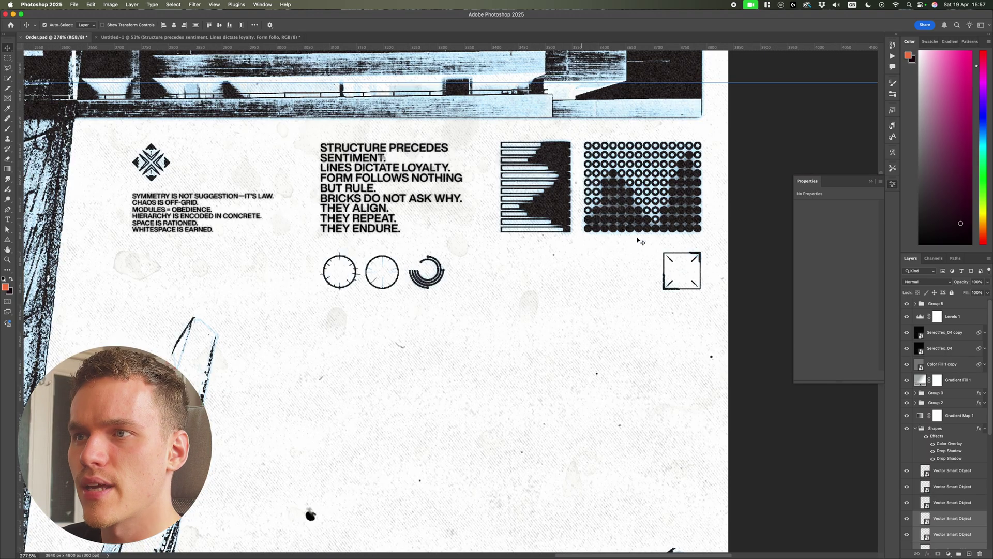
pyautogui.scroll(-4, 561, 192)
pyautogui.hotkey('ctrl', 'Tab')
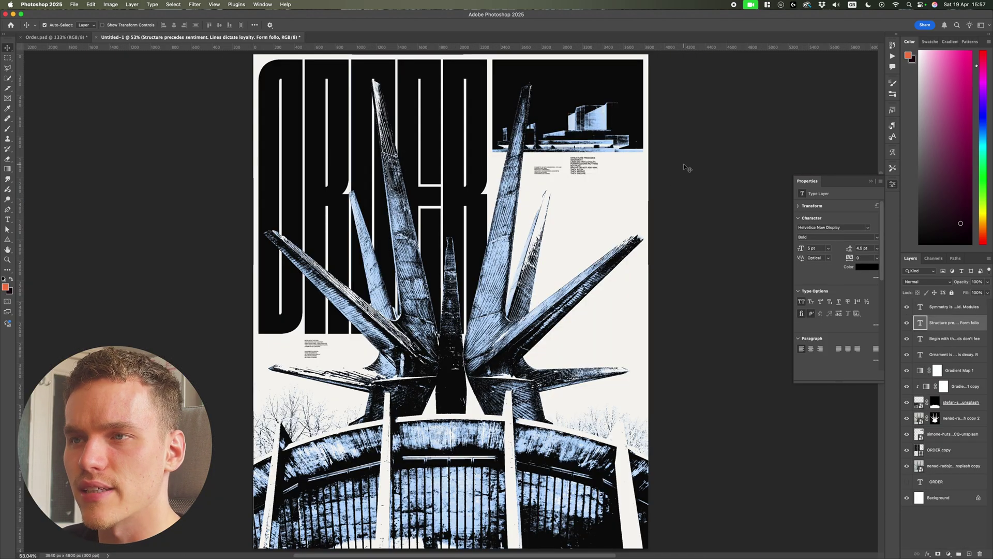
# Step: Paste the three circular vector shapes into the poster and place them in the blank area below the text blocks
pyautogui.scroll(4, 652, 184)
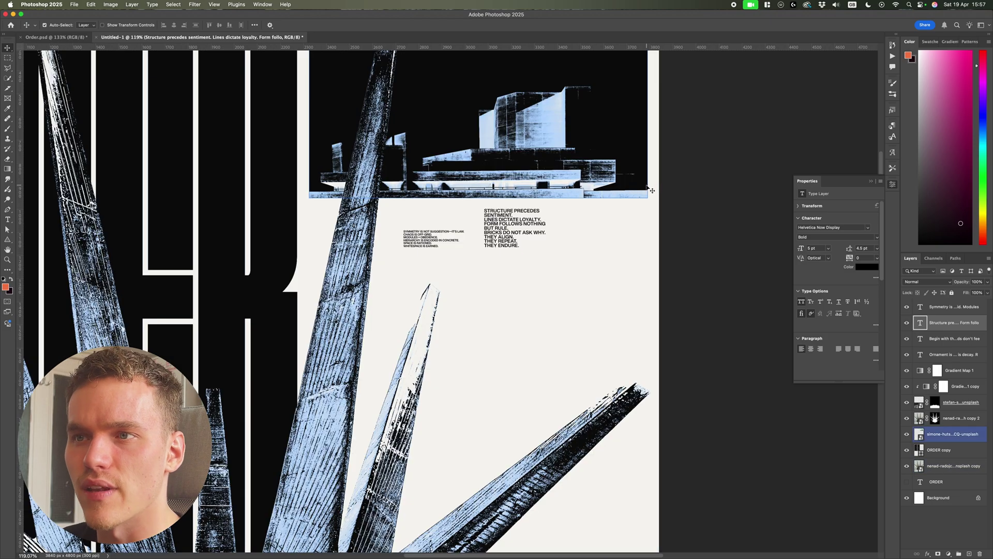
pyautogui.press('super+v')
pyautogui.scroll(2, 614, 267)
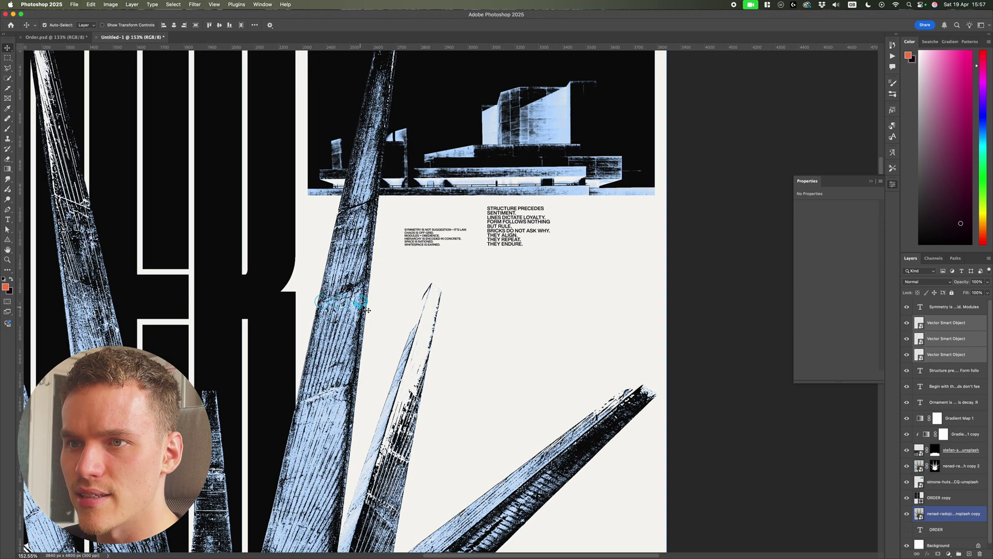
pyautogui.press('Return')
pyautogui.click(573, 288)
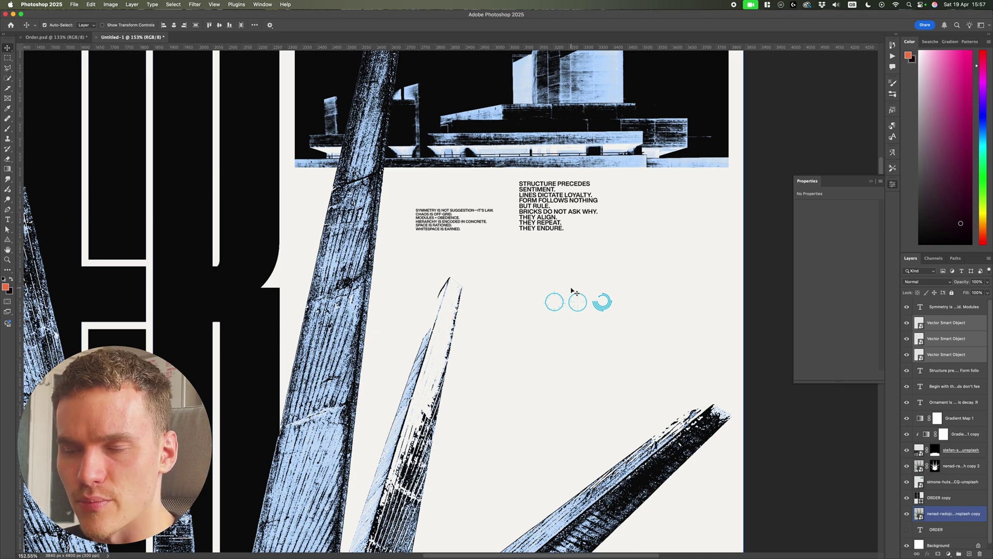
# Step: Move the three circular shapes directly beneath the "Structure precedes" text, aligned to the guide along its left edge
pyautogui.press('super+0')
pyautogui.scroll(6, 600, 201)
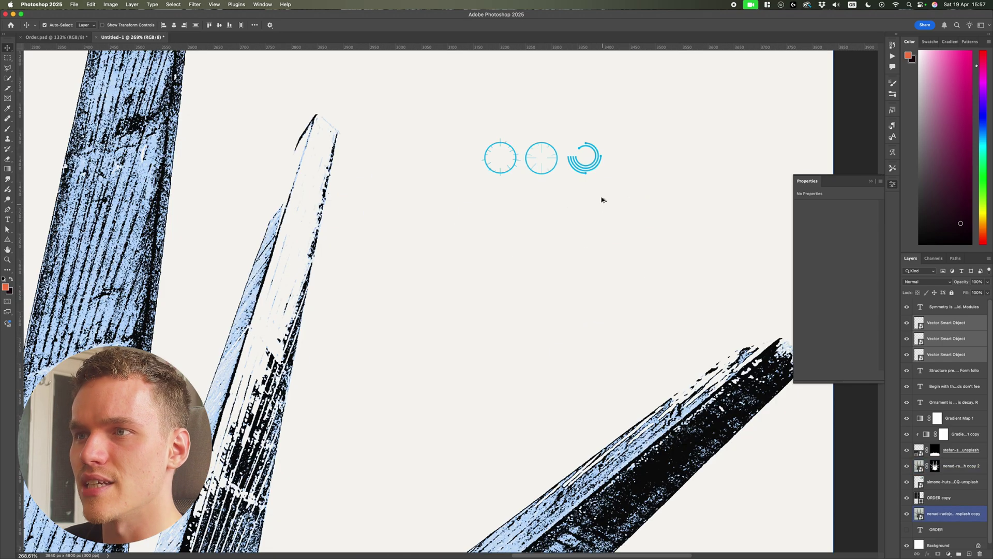
pyautogui.scroll(-4, 599, 200)
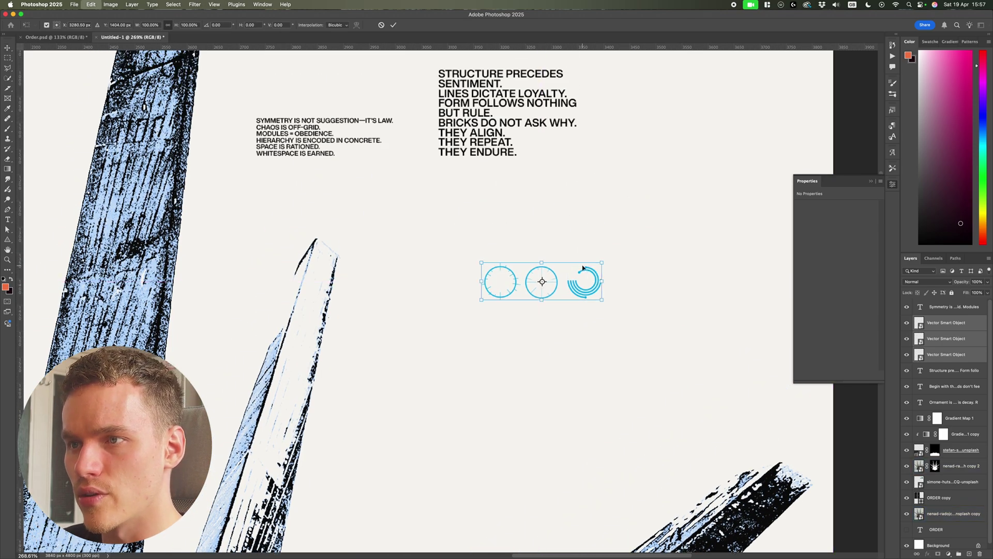
pyautogui.scroll(-4, 585, 279)
pyautogui.press('super+;')
pyautogui.scroll(2, 585, 266)
pyautogui.scroll(5, 568, 301)
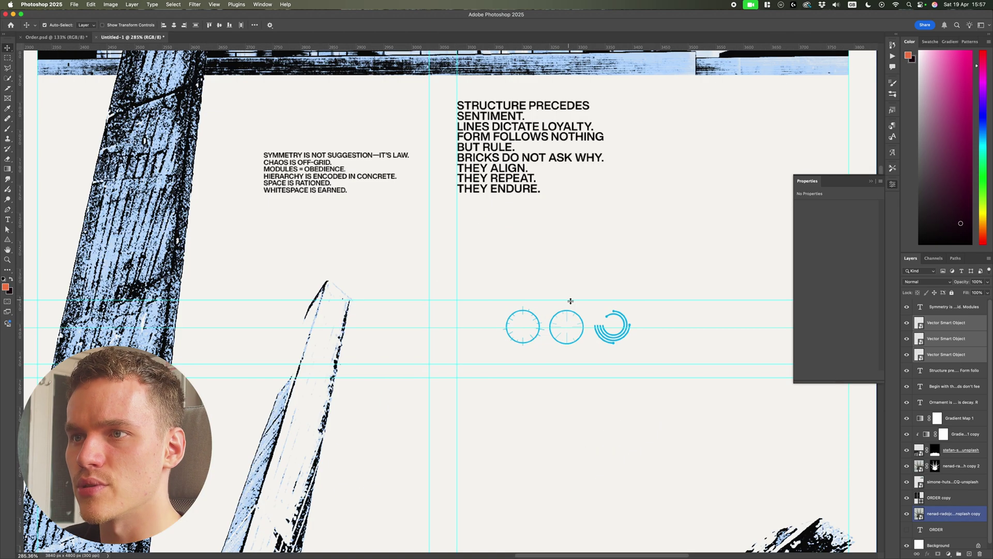
pyautogui.press('super+t')
pyautogui.moveTo(610, 332); pyautogui.dragTo(566, 235)
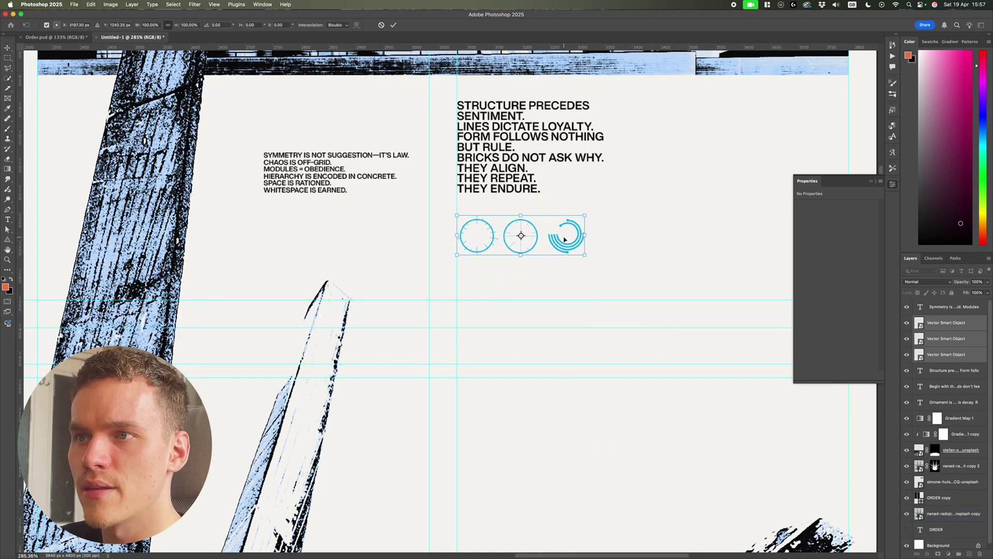
pyautogui.press('Return')
pyautogui.press('super+semicolon')
pyautogui.press('super+0')
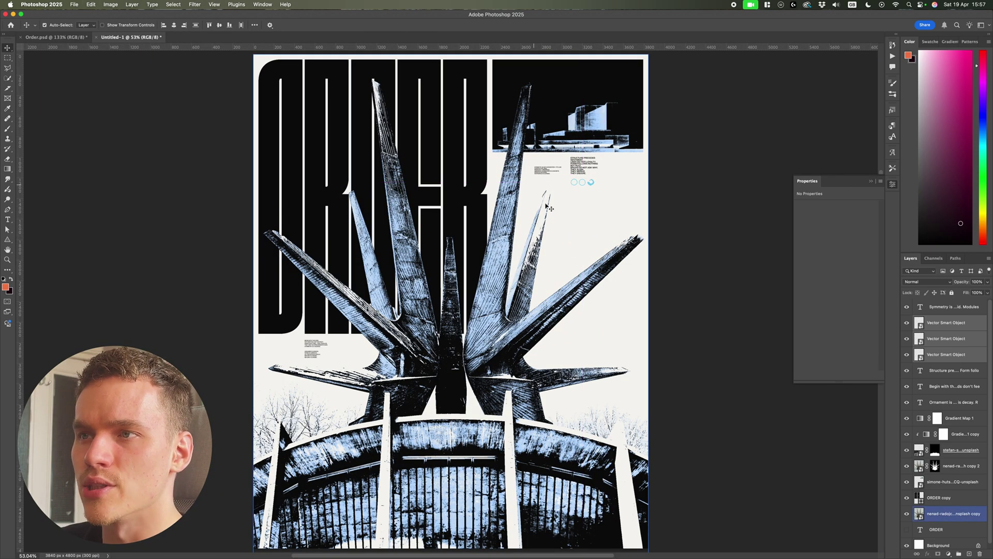
# Step: Bring the bar and dot-grid shapes from Order.psd into the poster and place them below and beside the circular shapes
pyautogui.scroll(5, 549, 209)
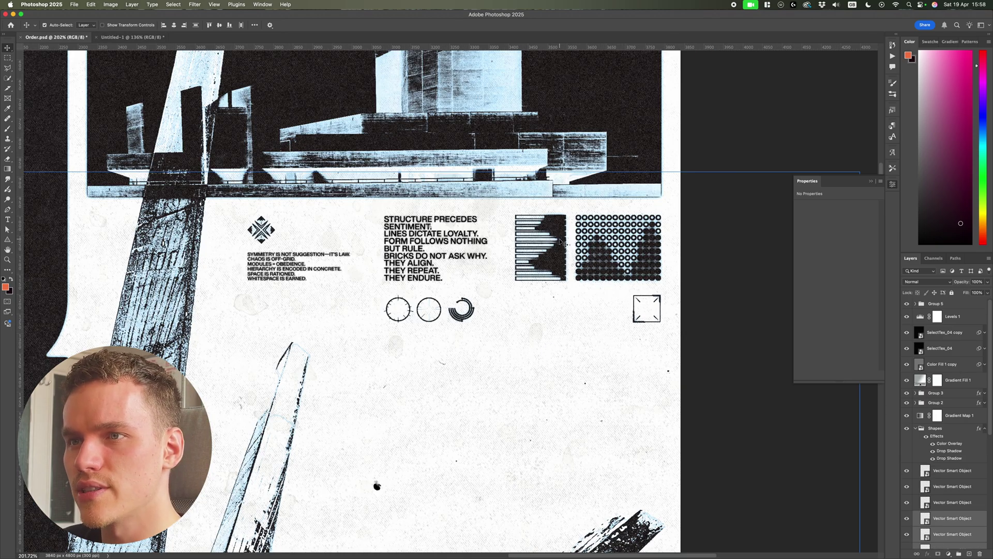
pyautogui.scroll(-4, 673, 241)
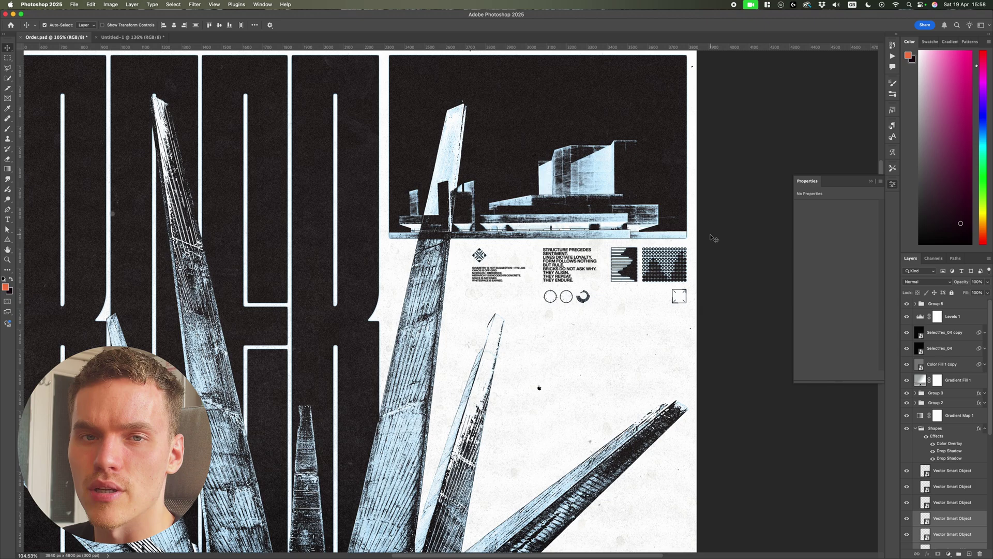
pyautogui.hscroll(3, 745, 272)
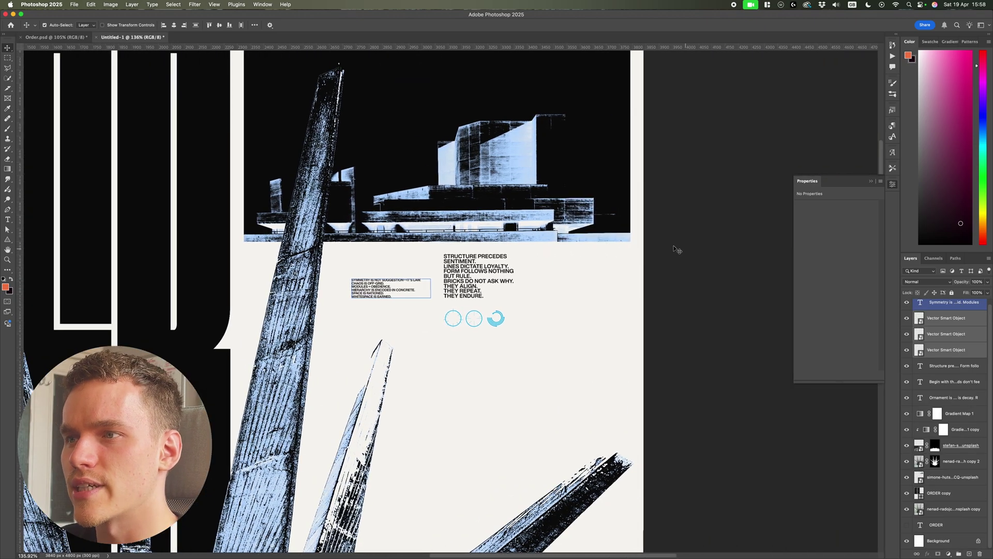
pyautogui.hotkey('ctrl', 'v')
pyautogui.scroll(3, 356, 256)
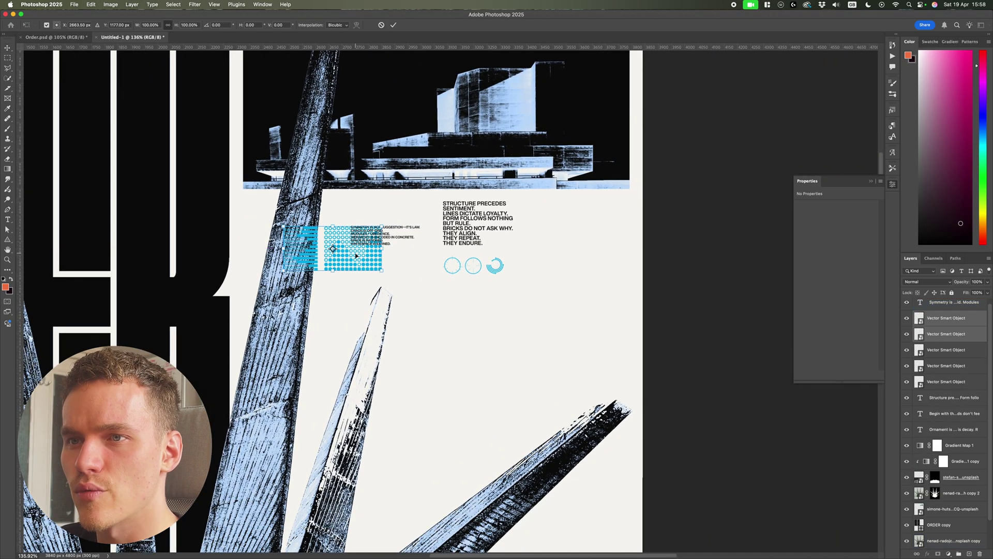
pyautogui.moveTo(356, 256); pyautogui.dragTo(595, 298)
pyautogui.press('Return')
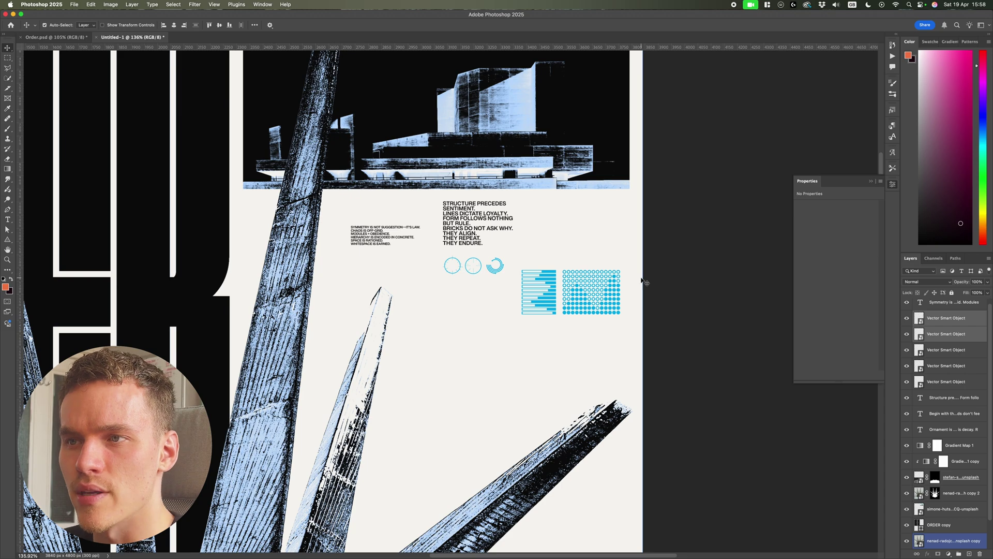
# Step: Move the bar and dot-grid shapes beside the "Structure precedes" text, flush with the guide at the building photo's right edge
pyautogui.scroll(2, 630, 283)
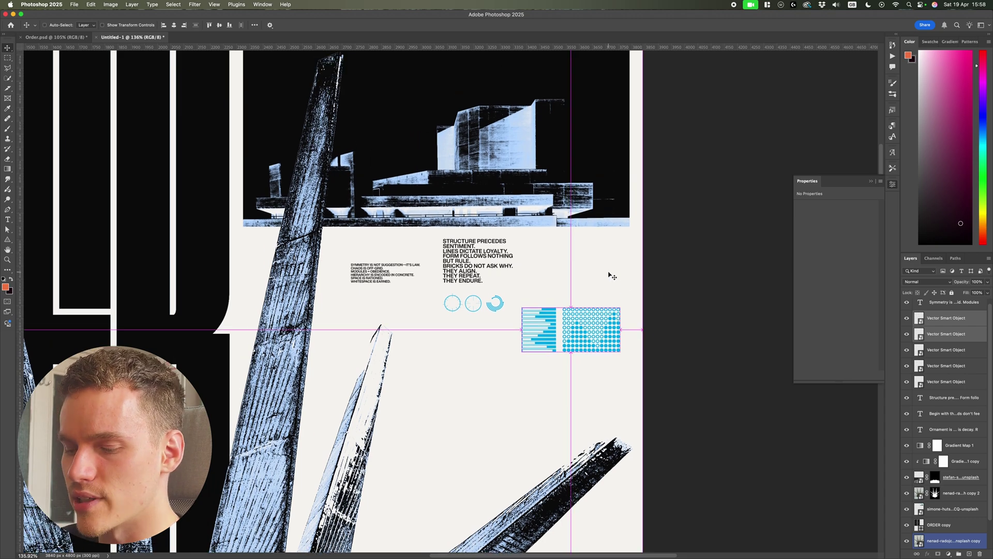
pyautogui.press('super+;')
pyautogui.press('super+;')
pyautogui.scroll(1, 590, 310)
pyautogui.press('super+t')
pyautogui.moveTo(574, 349); pyautogui.dragTo(586, 280)
pyautogui.press('Return')
pyautogui.press('super+semicolon')
pyautogui.scroll(5, 611, 272)
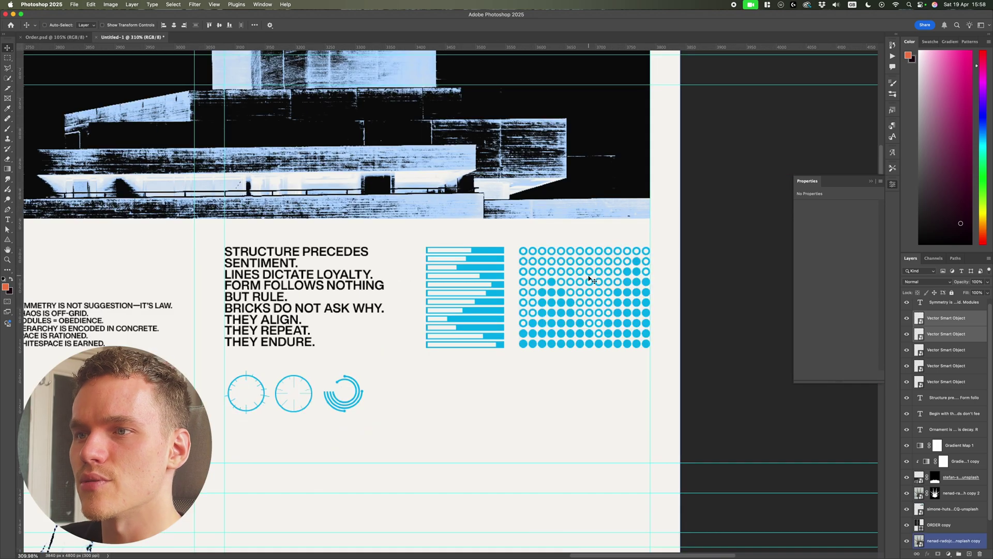
# Step: Scale the bar and dot-grid shapes to about 98% to match the adjacent text block's height, keeping them against the margin guide
pyautogui.press('super+t')
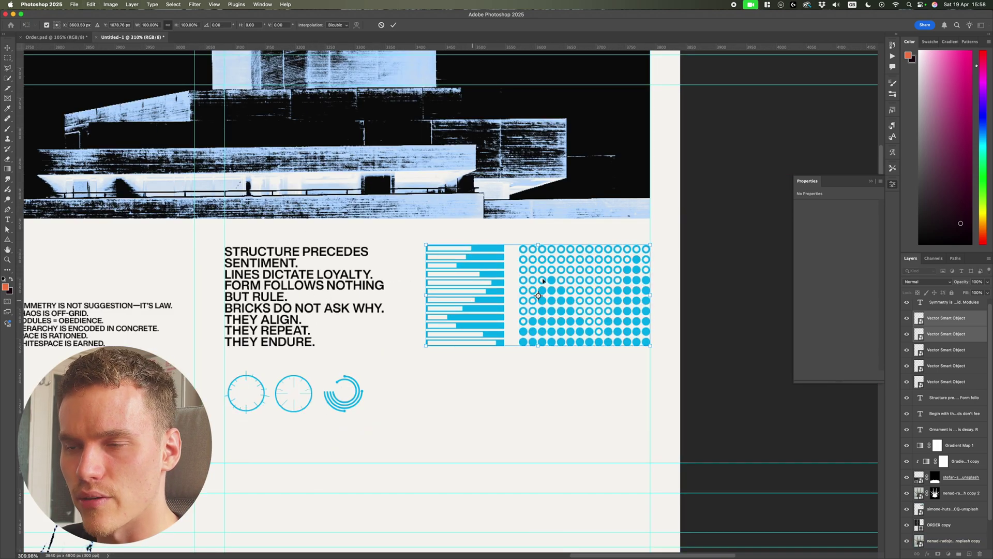
pyautogui.moveTo(538, 243); pyautogui.dragTo(537, 247)
pyautogui.moveTo(537, 345); pyautogui.dragTo(537, 346)
pyautogui.moveTo(588, 322); pyautogui.dragTo(591, 321)
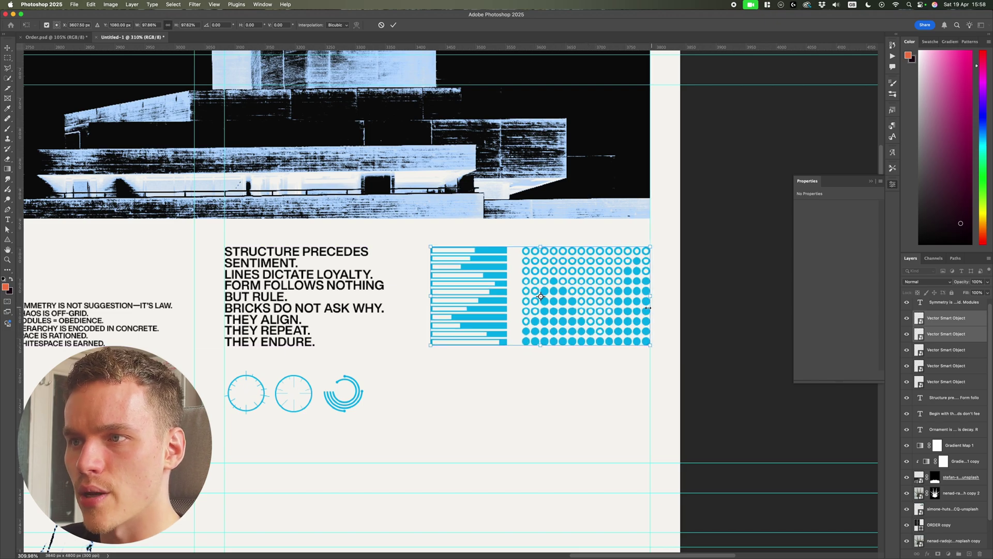
pyautogui.press('Return')
pyautogui.press('super+semicolon')
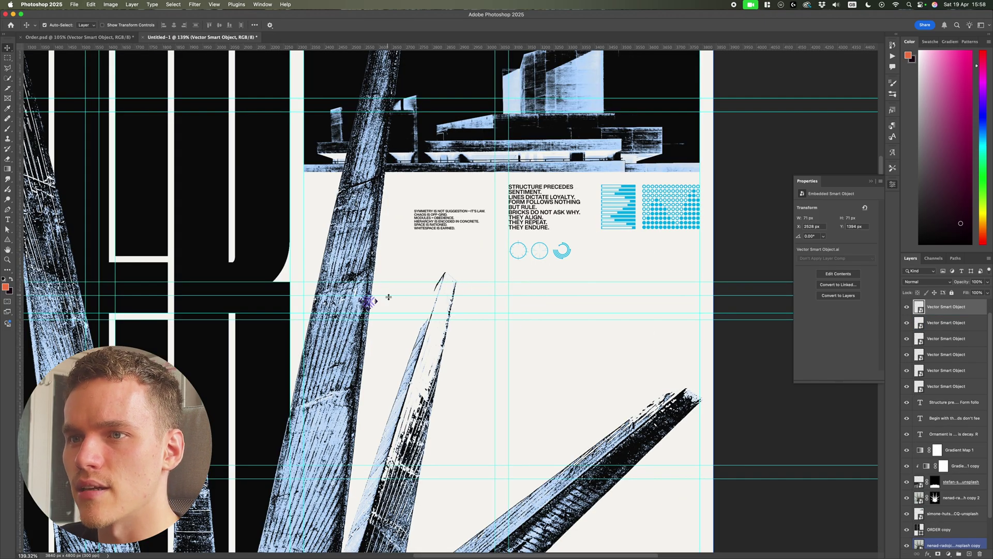
# Step: Place the small diamond emblem directly above the "Symmetry is not suggestion" text, aligned with its left edge, and hide the guides
pyautogui.scroll(5, 384, 300)
pyautogui.moveTo(373, 303); pyautogui.dragTo(413, 254)
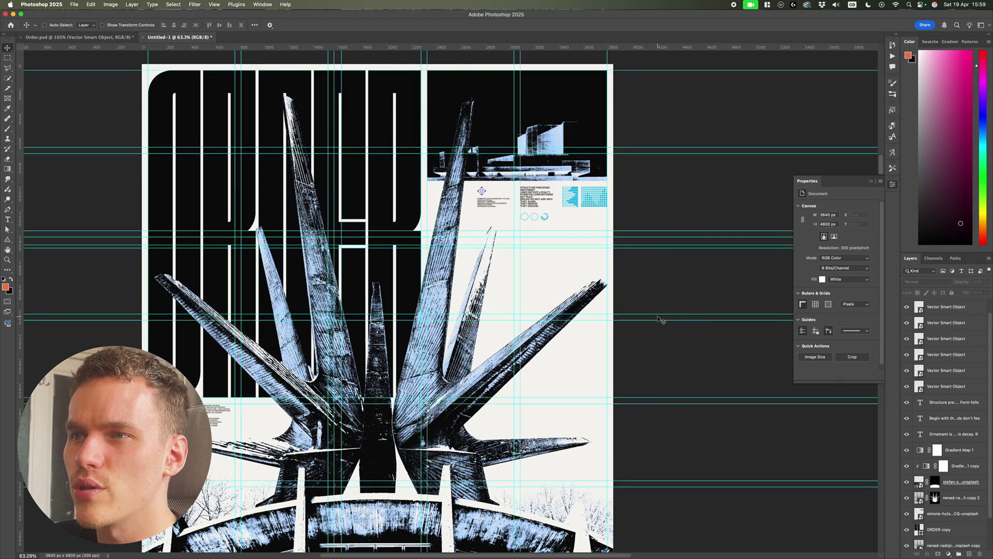
pyautogui.press('super+semicolon')
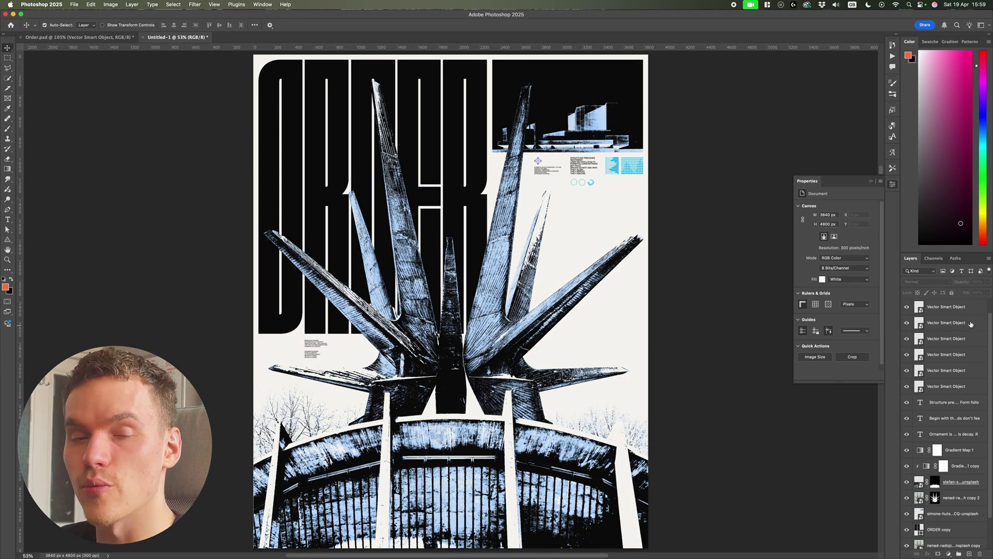
# Step: Group the six vector shape layers together
pyautogui.click(956, 386)
pyautogui.keyDown('shift'); pyautogui.click(965, 308); pyautogui.keyUp('shift')
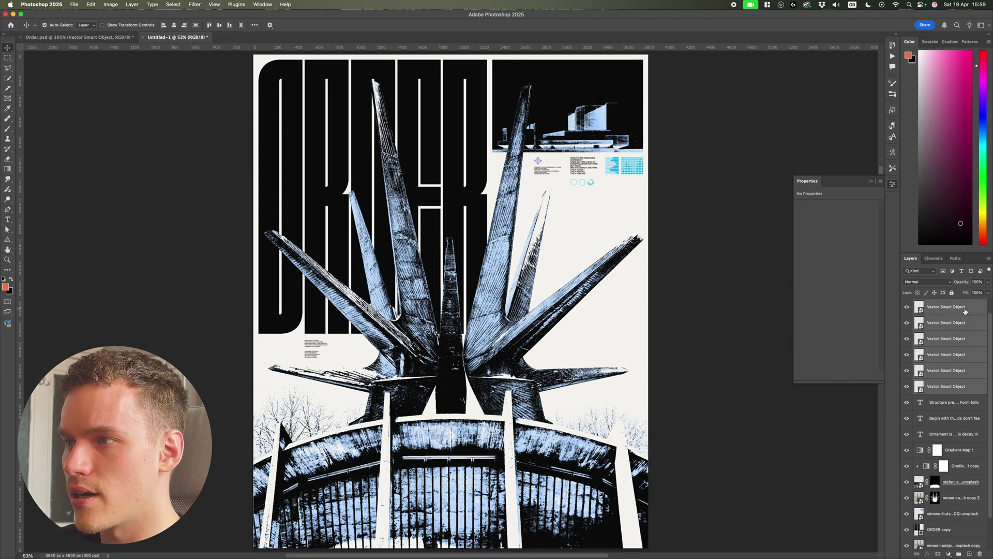
pyautogui.press('super+g')
# Step: Paste the circular ring shape and scale it to about 280 px wide around the tip of the monument's lower right spike
pyautogui.press('super+v')
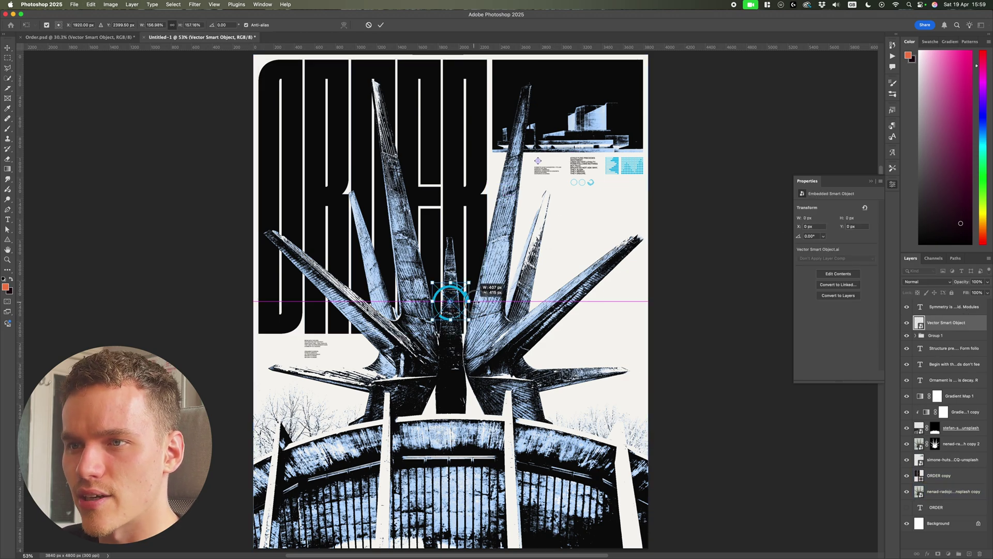
pyautogui.moveTo(464, 309); pyautogui.dragTo(604, 293)
pyautogui.scroll(2, 604, 293)
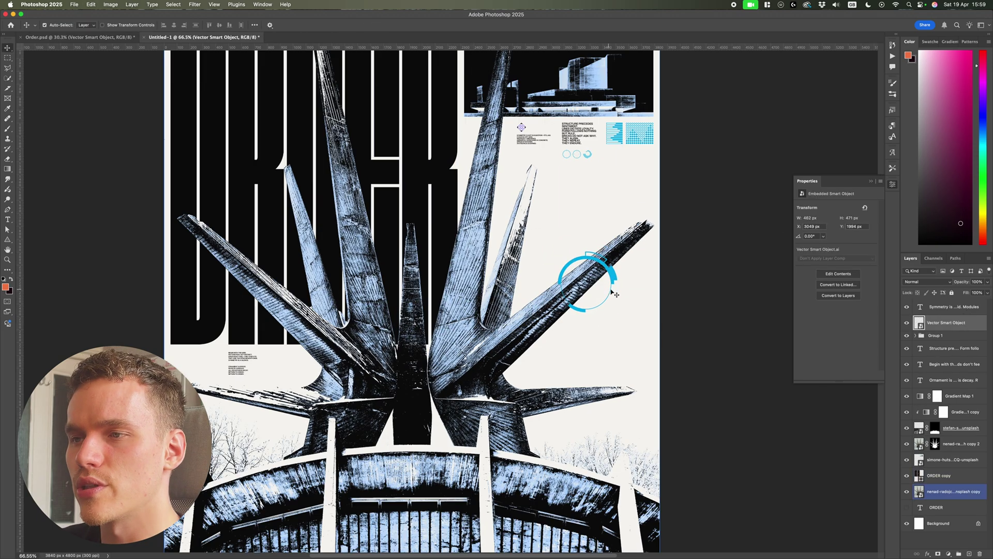
pyautogui.scroll(-2, 604, 293)
pyautogui.moveTo(583, 219); pyautogui.dragTo(678, 322)
pyautogui.scroll(5, 627, 324)
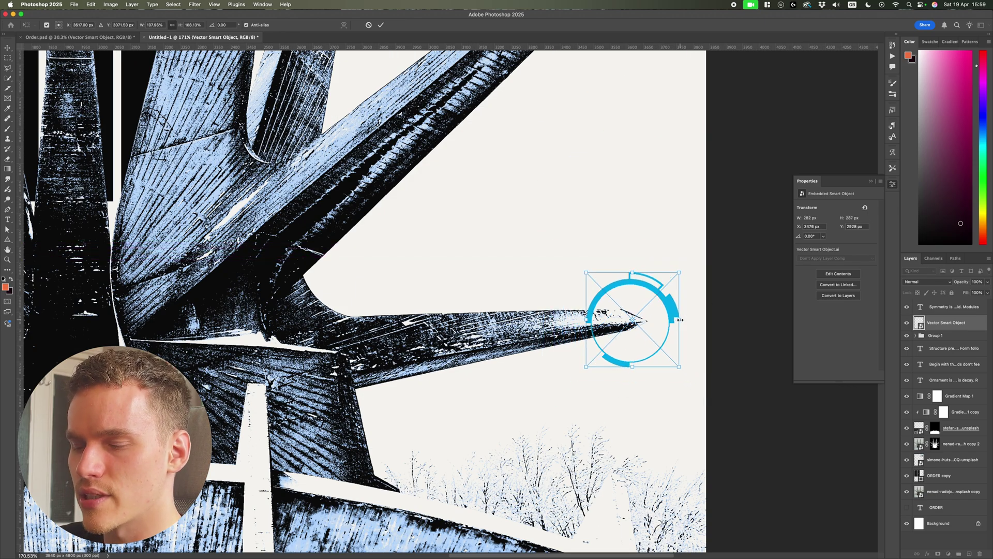
pyautogui.press('Return')
pyautogui.press('super+0')
# Step: Move the ring layer into the vector shapes group and group the four small text layers as Type
pyautogui.moveTo(946, 323); pyautogui.dragTo(948, 336)
pyautogui.click(950, 309)
pyautogui.keyDown('super'); pyautogui.click(950, 334); pyautogui.keyUp('super')
pyautogui.keyDown('super'); pyautogui.click(951, 349); pyautogui.keyUp('super')
pyautogui.keyDown('super'); pyautogui.click(951, 365); pyautogui.keyUp('super')
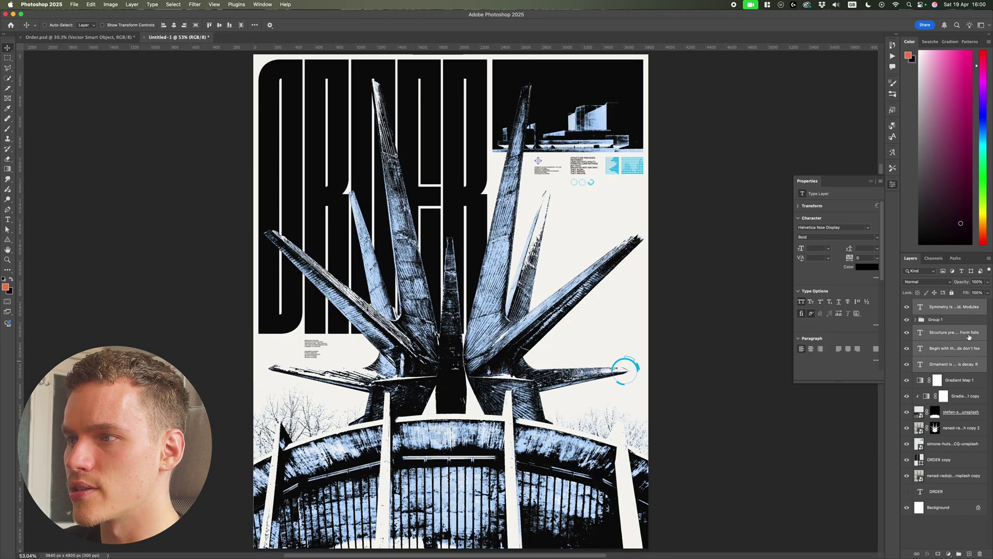
pyautogui.press('super+g')
pyautogui.write('T')
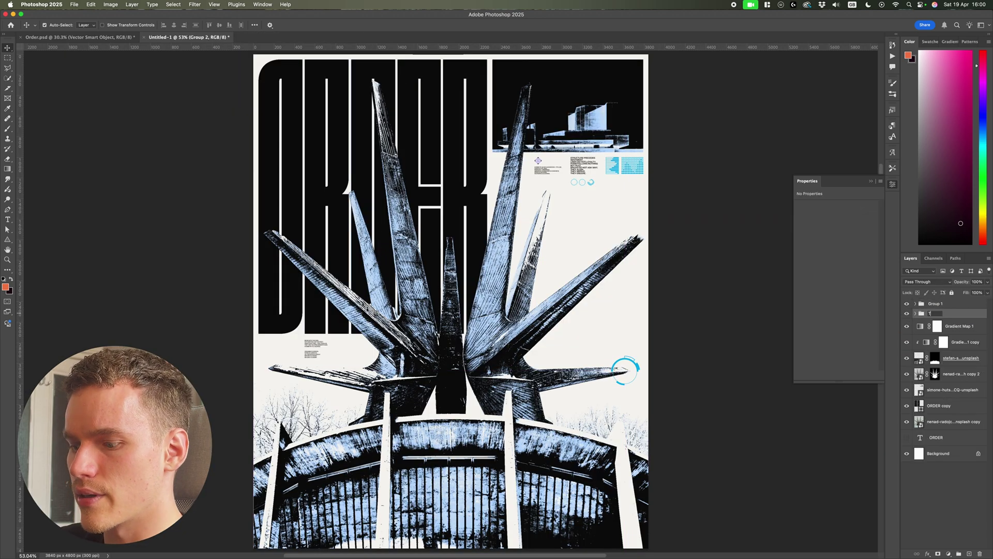
pyautogui.write('ype')
# Step: Rename the vector shapes group as Shapes
pyautogui.hotkey('shift', 'Tab')
pyautogui.write('S')
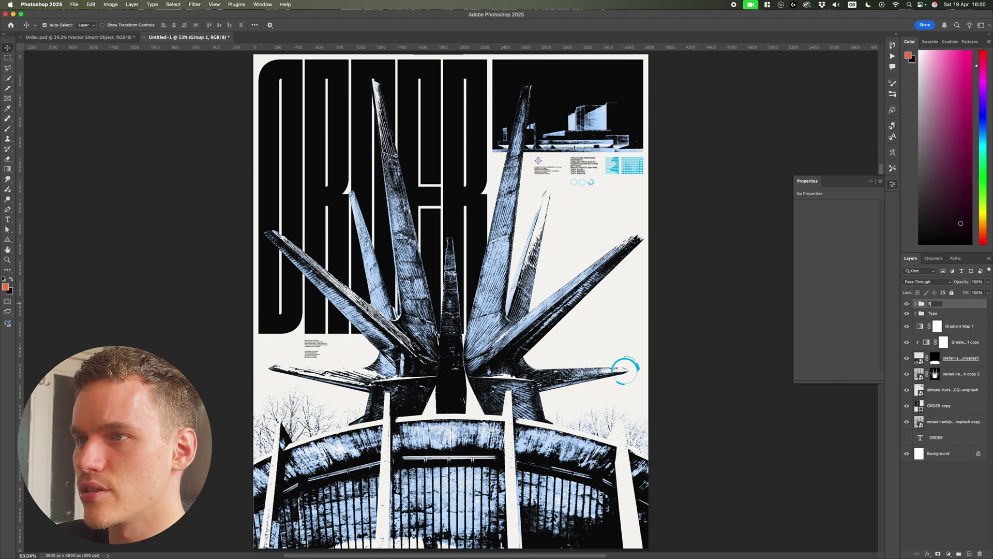
pyautogui.write('hapes')
pyautogui.press('Return')
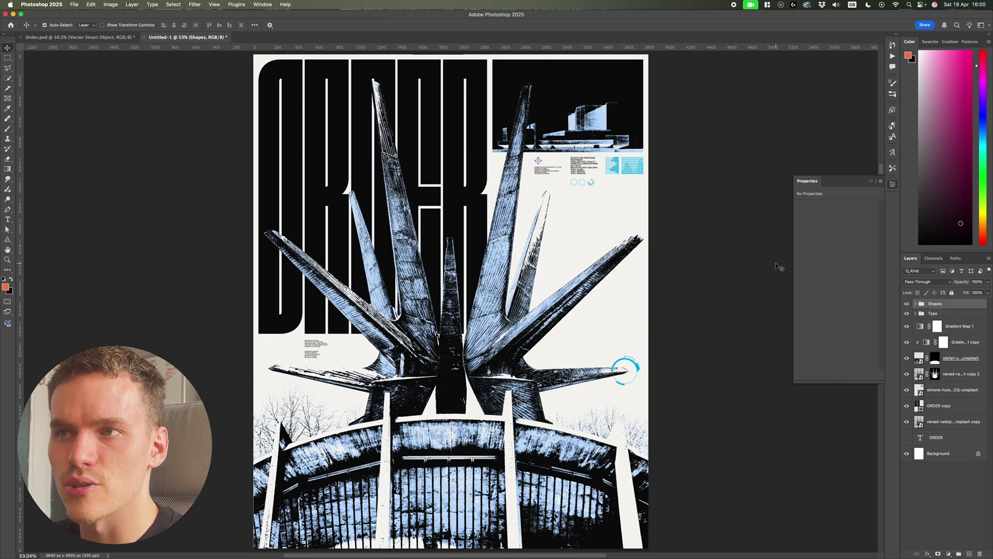
# Step: Switch to Order.psd and examine the edges of the reference bar, dot-grid and circular shapes up close
pyautogui.click(88, 38)
pyautogui.scroll(10, 703, 326)
pyautogui.scroll(-6, 642, 319)
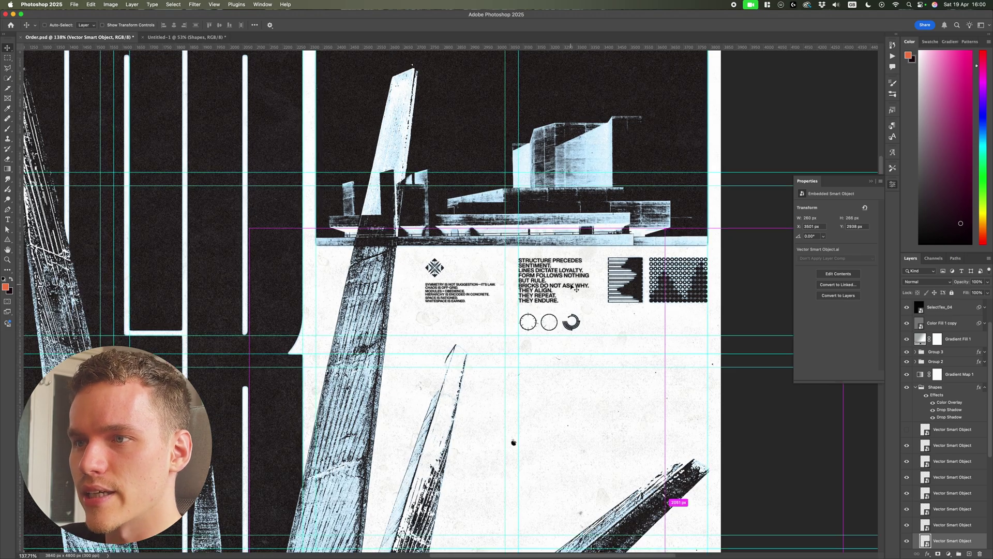
pyautogui.scroll(4, 674, 138)
pyautogui.scroll(8, 676, 139)
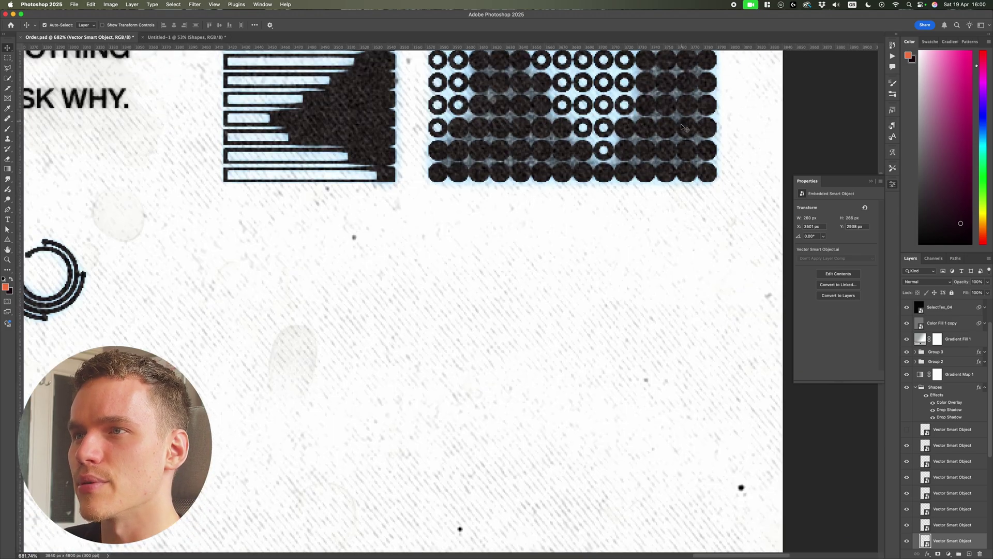
pyautogui.scroll(-4, 548, 146)
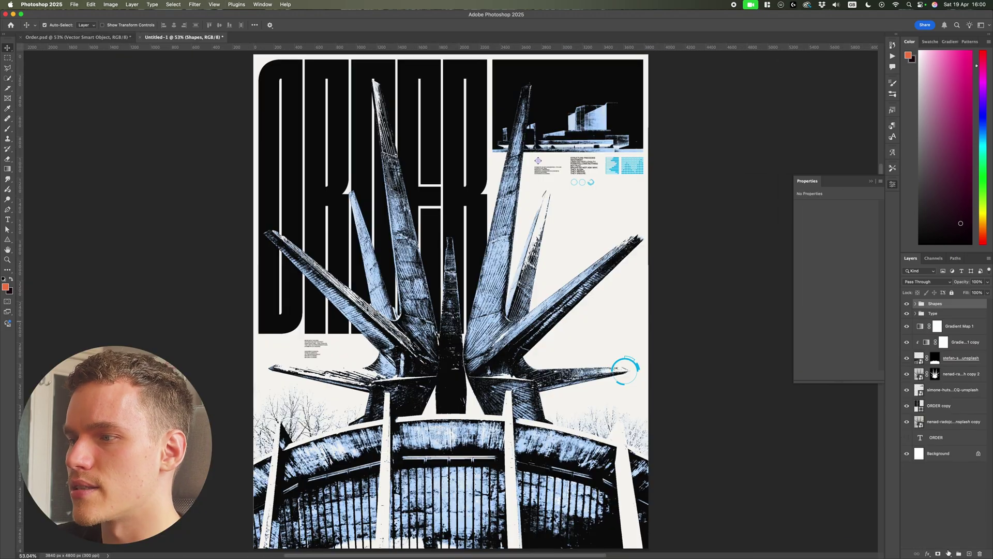
# Step: Add a Color Overlay to the poster's Shapes group, using the near-black 0a0a0a sampled from the building photo's background
pyautogui.click(926, 553)
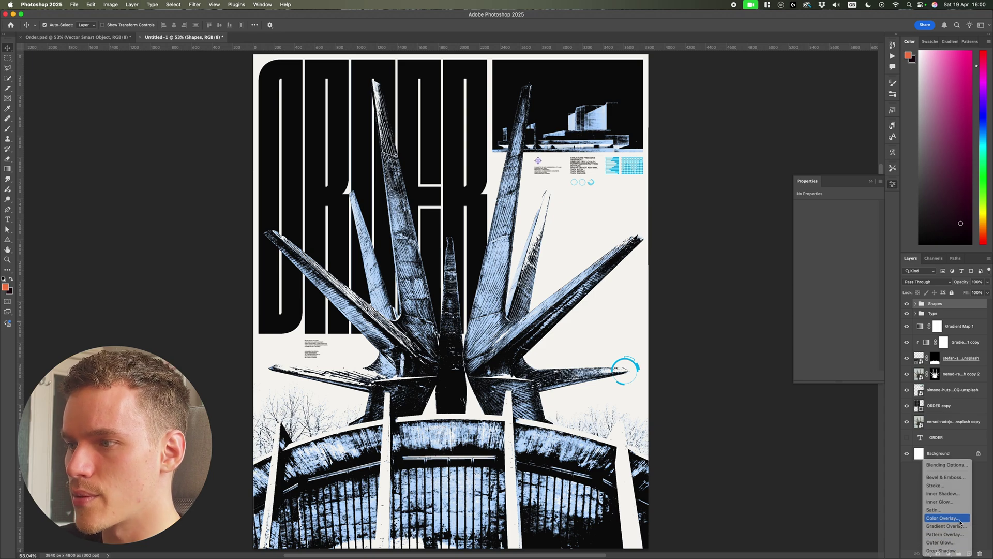
pyautogui.click(940, 519)
pyautogui.click(829, 134)
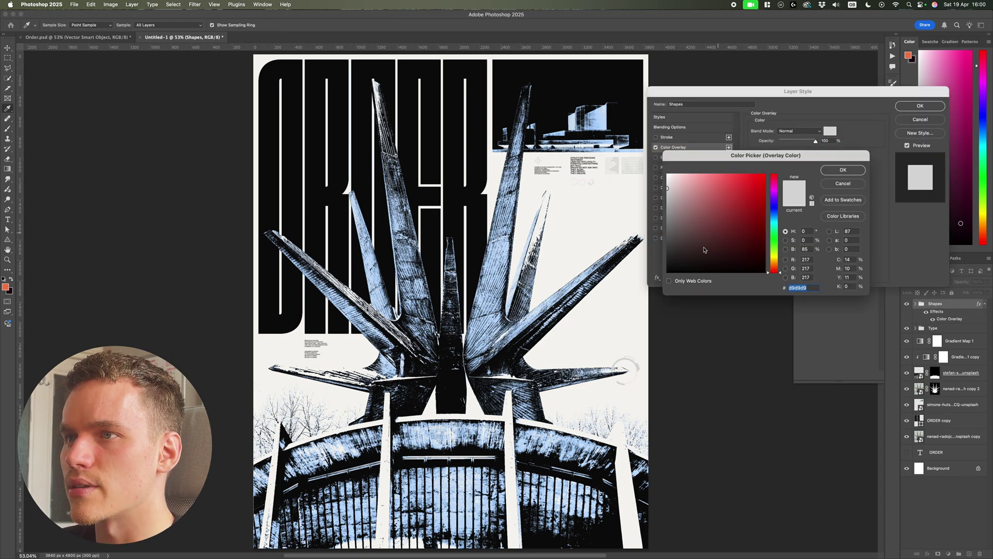
pyautogui.moveTo(705, 251); pyautogui.dragTo(675, 281)
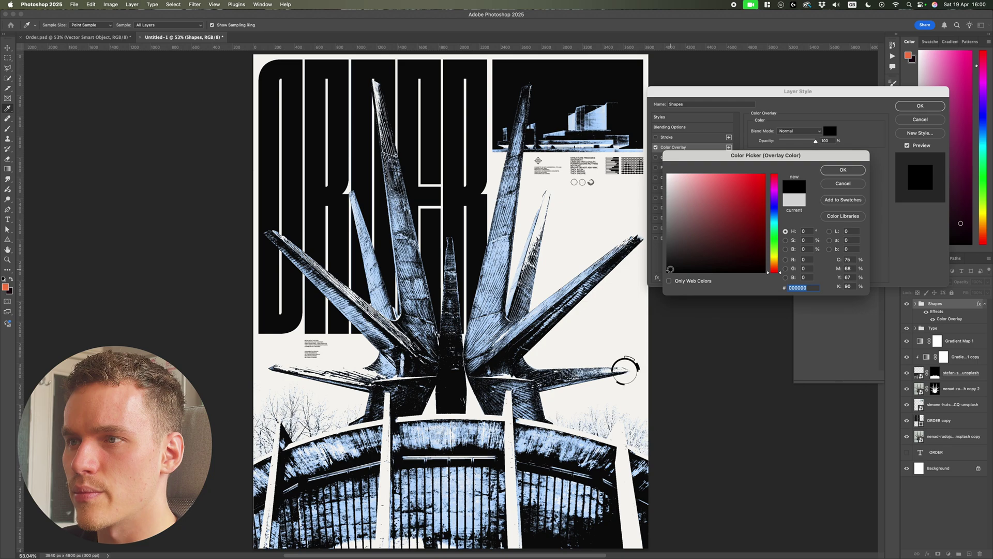
pyautogui.click(599, 92)
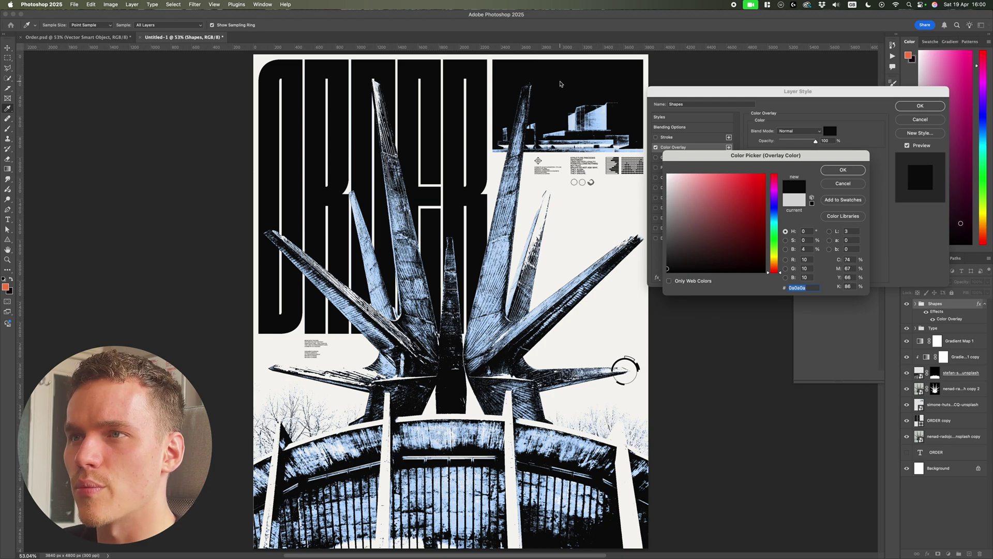
pyautogui.click(843, 170)
# Step: Enable a Drop Shadow on the Shapes group and set its color to 0a0a0a
pyautogui.click(683, 187)
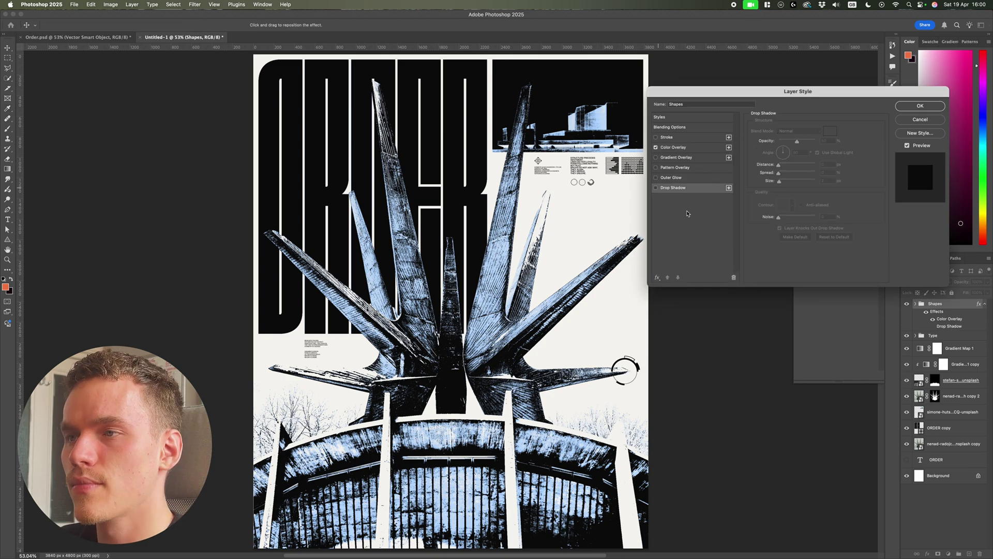
pyautogui.click(656, 188)
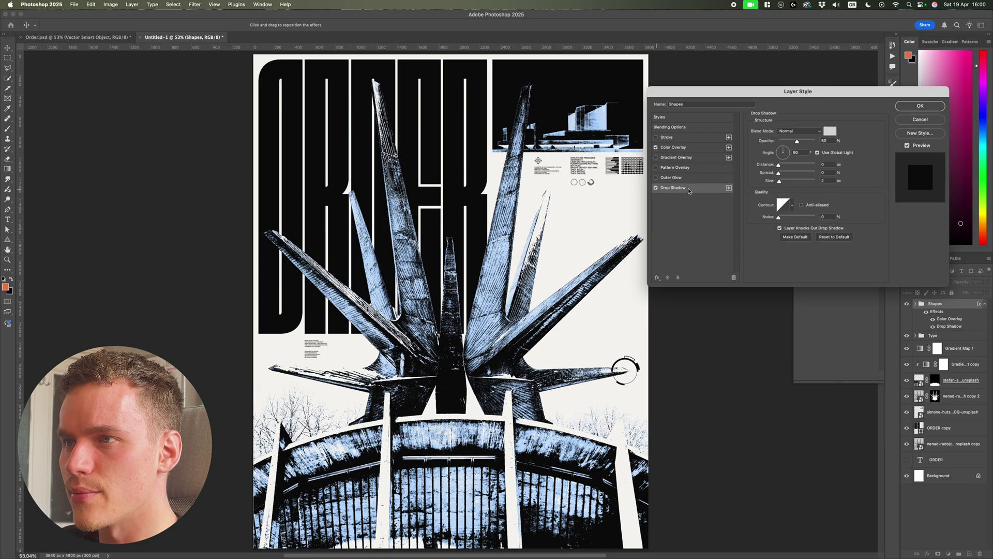
pyautogui.click(835, 133)
pyautogui.write('0a0a0a')
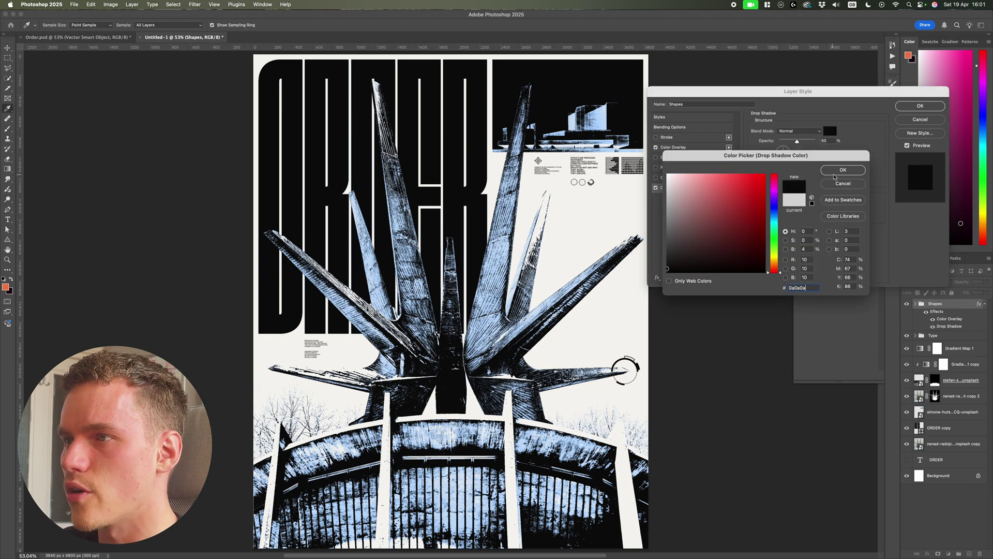
pyautogui.click(843, 170)
pyautogui.scroll(3, 822, 179)
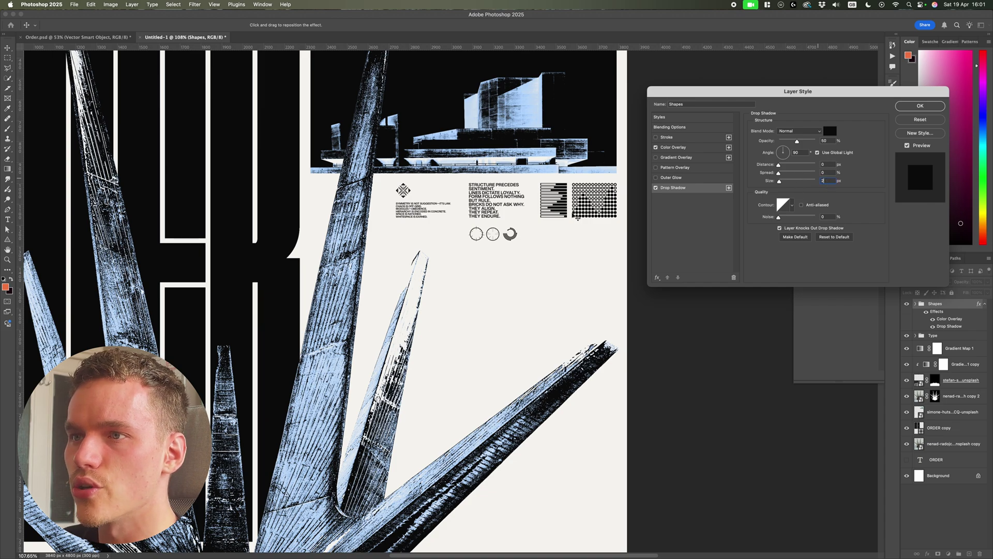
pyautogui.scroll(1, 578, 217)
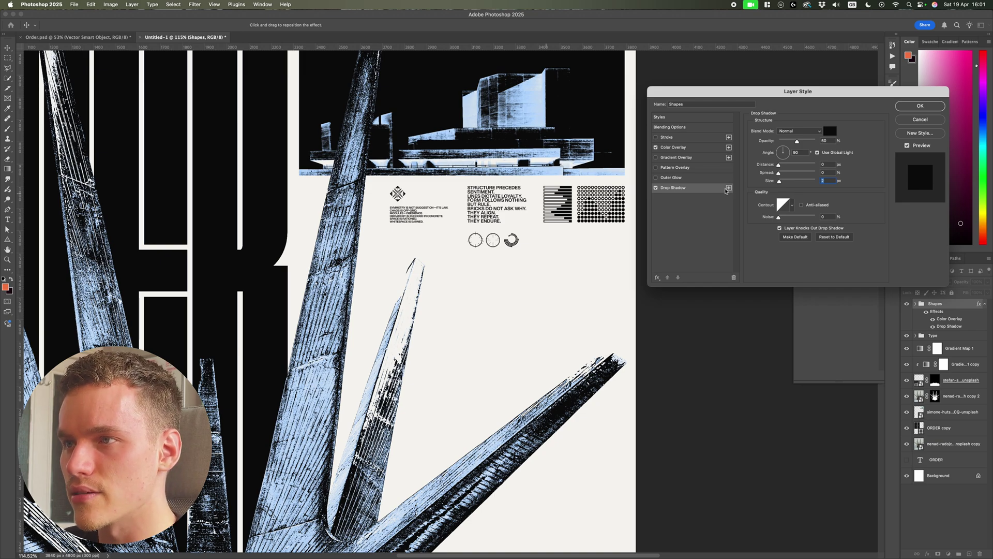
# Step: Stack four more drop shadows on the Shapes group, increasing their sizes through 4, 8 and 16 px, and apply the style
pyautogui.click(729, 189)
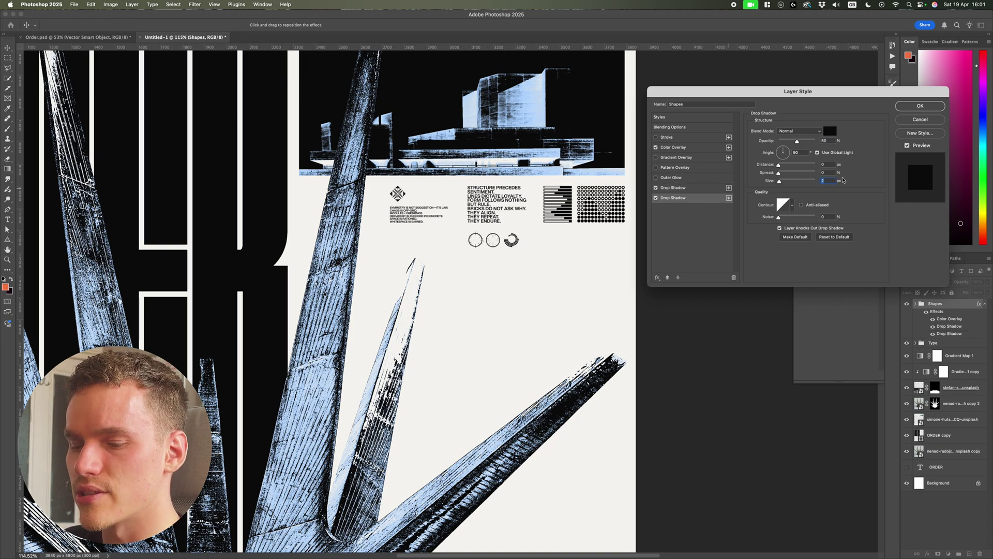
pyautogui.write('4')
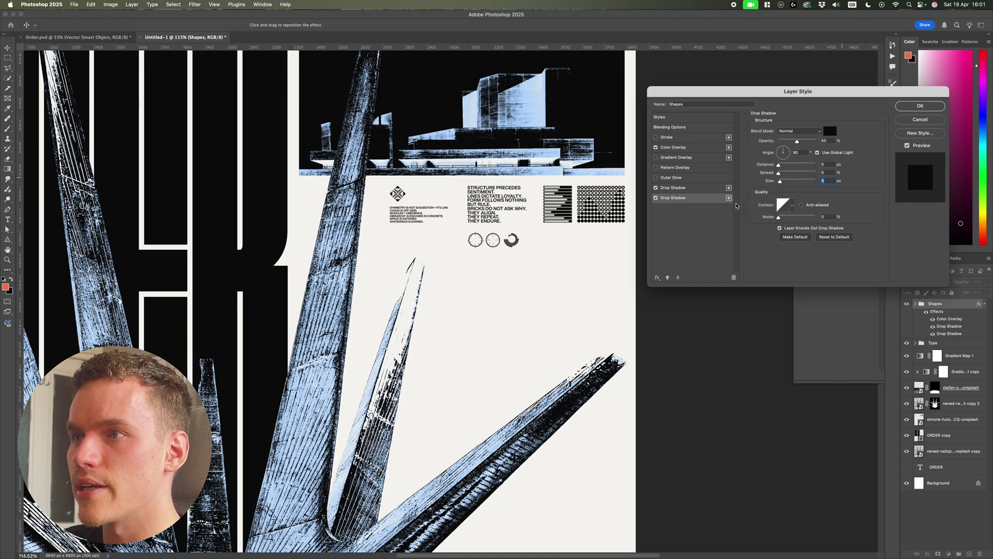
pyautogui.click(729, 199)
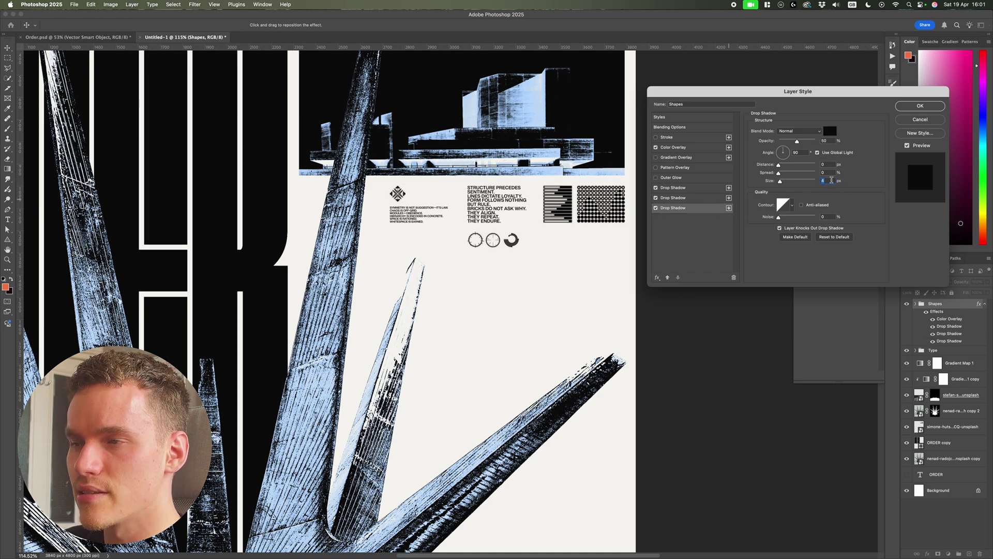
pyautogui.write('8')
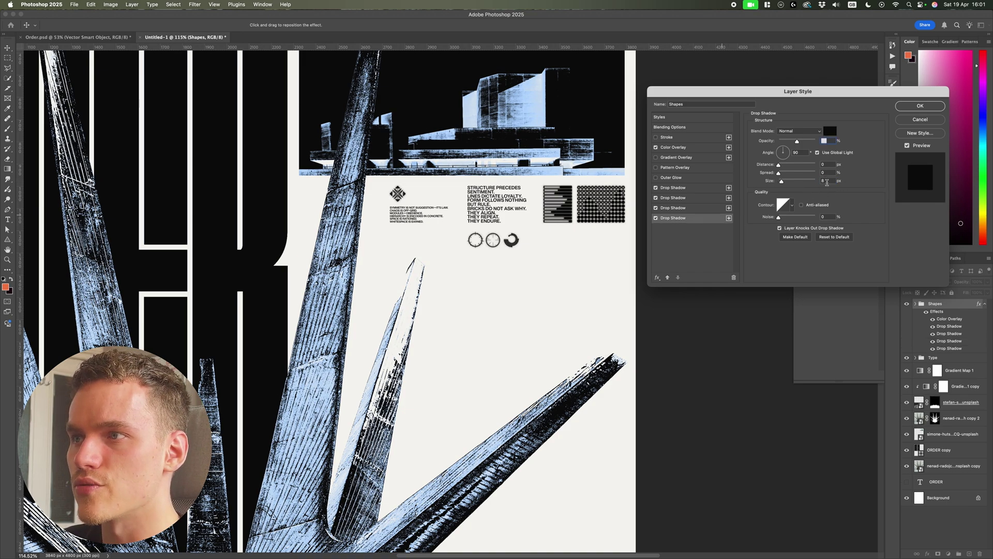
pyautogui.click(729, 218)
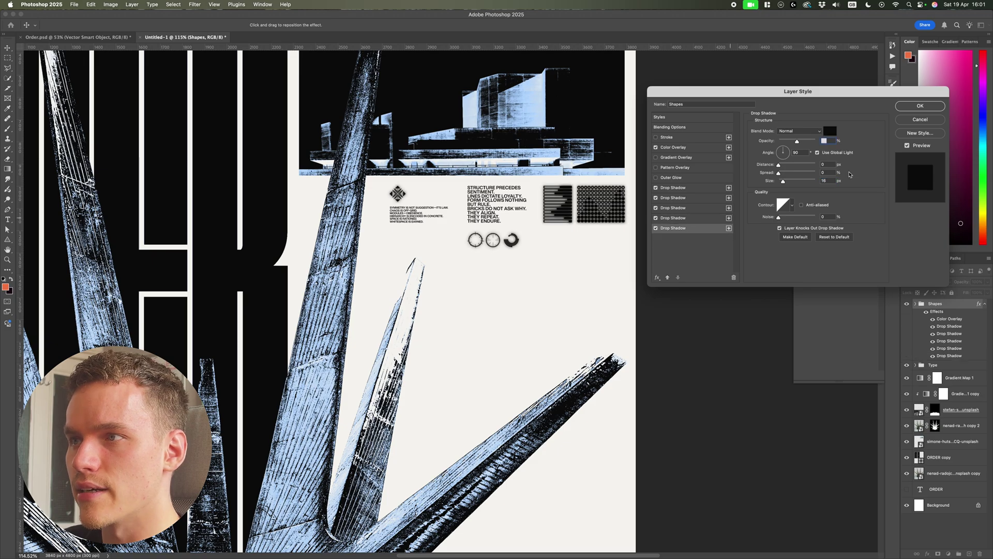
pyautogui.click(920, 106)
# Step: Turn off the last three drop shadows on the Shapes group, keeping only the first two enabled
pyautogui.scroll(-5, 551, 247)
pyautogui.click(569, 249)
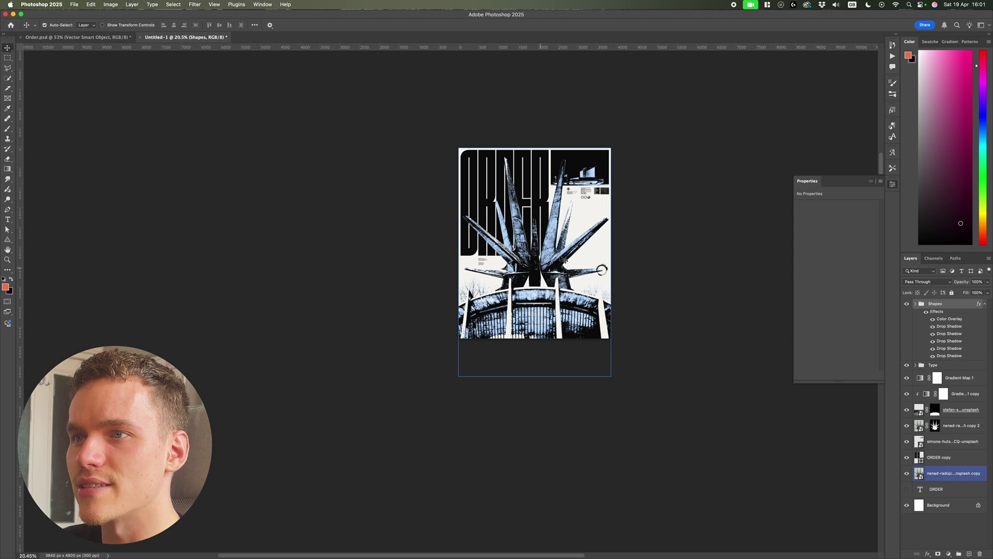
pyautogui.scroll(3, 551, 247)
pyautogui.scroll(5, 551, 247)
pyautogui.scroll(-3, 655, 350)
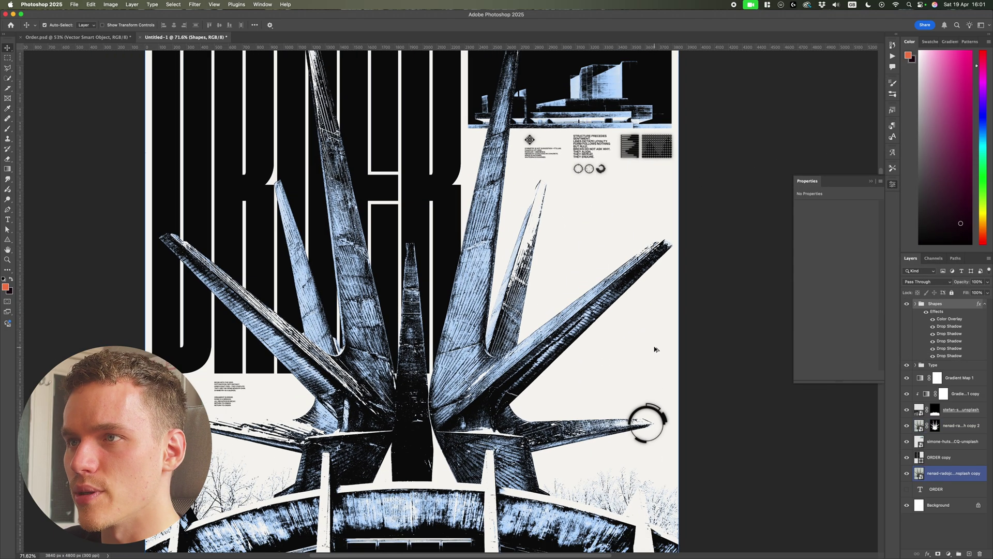
pyautogui.click(933, 356)
pyautogui.click(933, 340)
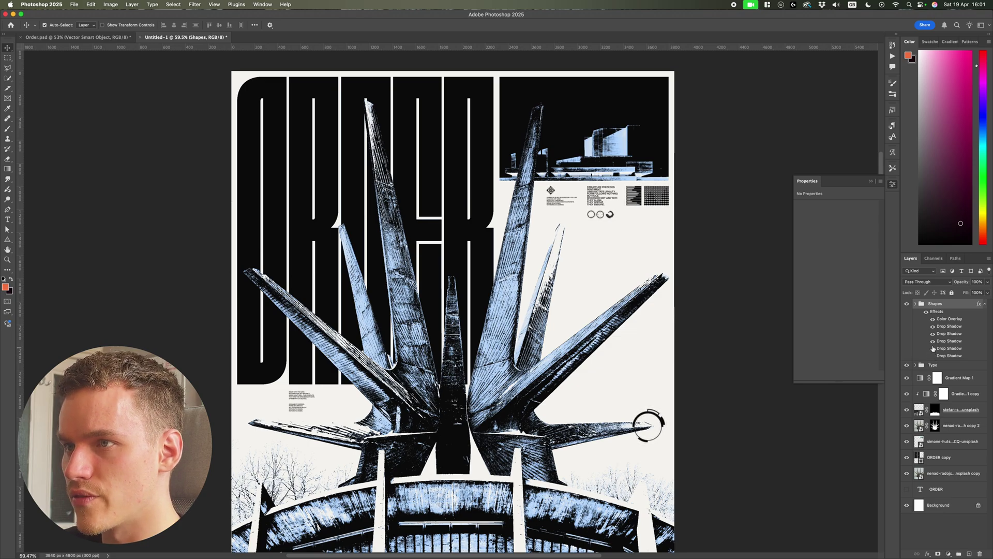
pyautogui.click(933, 348)
pyautogui.scroll(10, 664, 199)
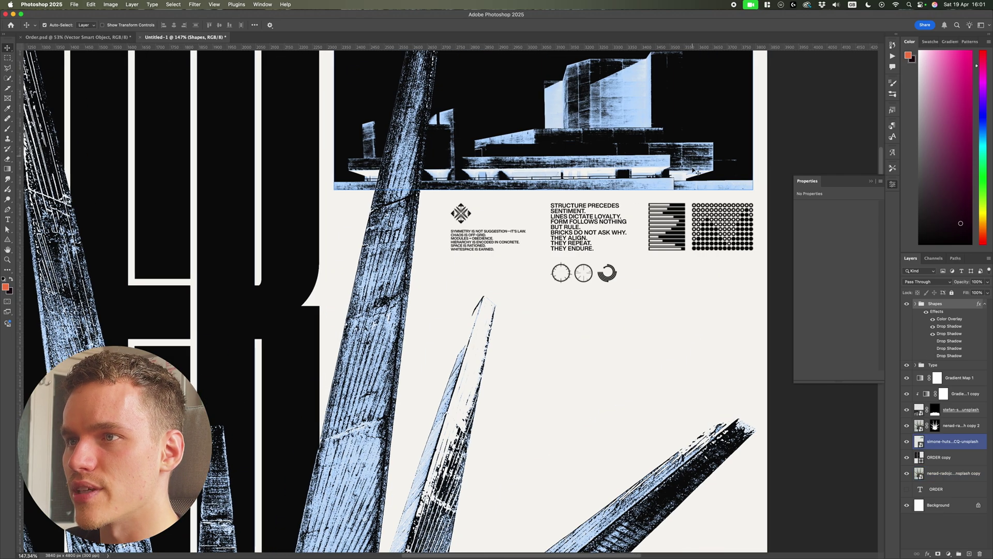
pyautogui.press('super+0')
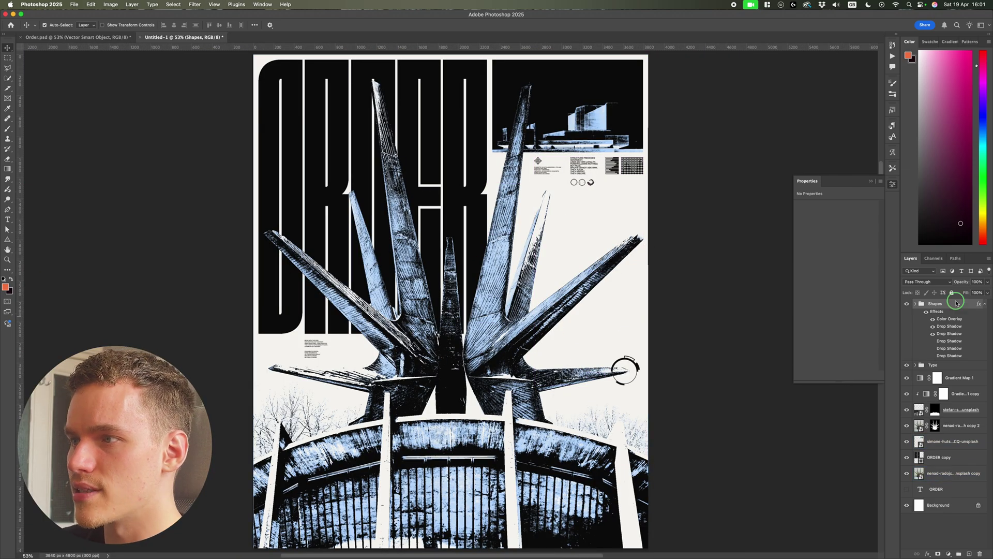
# Step: Copy the layer style from the Shapes group onto the Type group
pyautogui.click(986, 309)
pyautogui.rightClick(936, 304)
pyautogui.click(922, 419)
pyautogui.rightClick(934, 313)
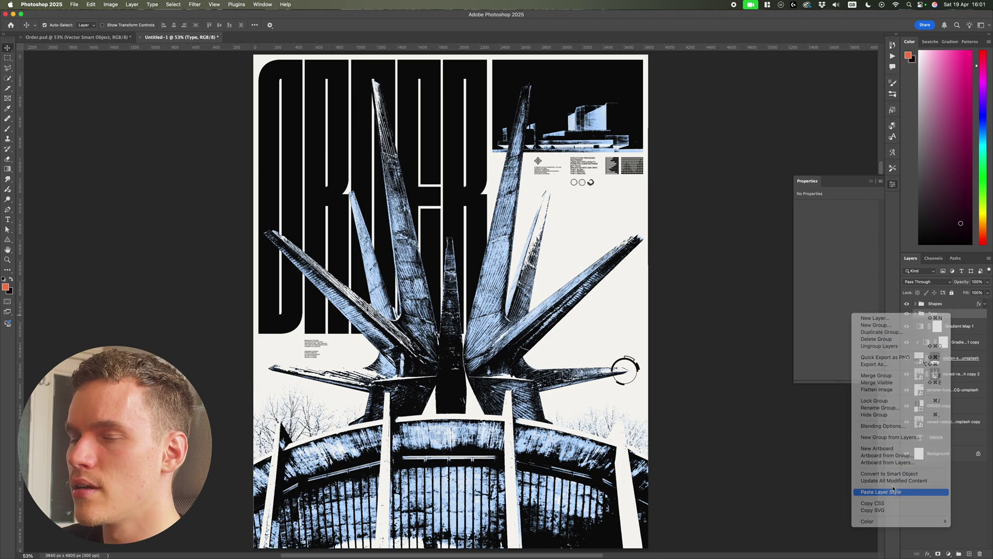
pyautogui.click(892, 486)
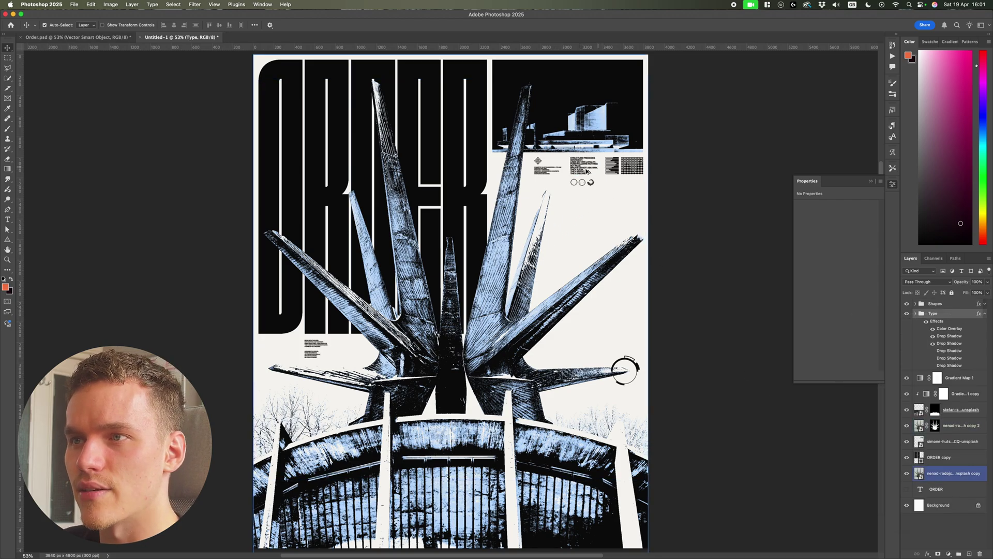
# Step: Compare the small text with and without the Type group's second drop shadow, and set that shadow's opacity to 30%
pyautogui.scroll(5, 583, 168)
pyautogui.scroll(3, 583, 168)
pyautogui.click(933, 344)
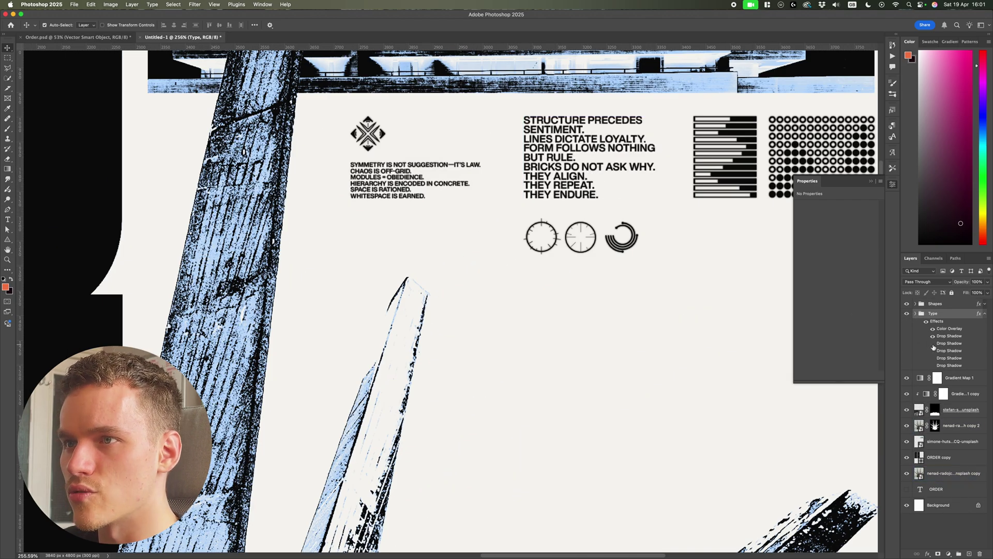
pyautogui.click(933, 343)
pyautogui.doubleClick(949, 343)
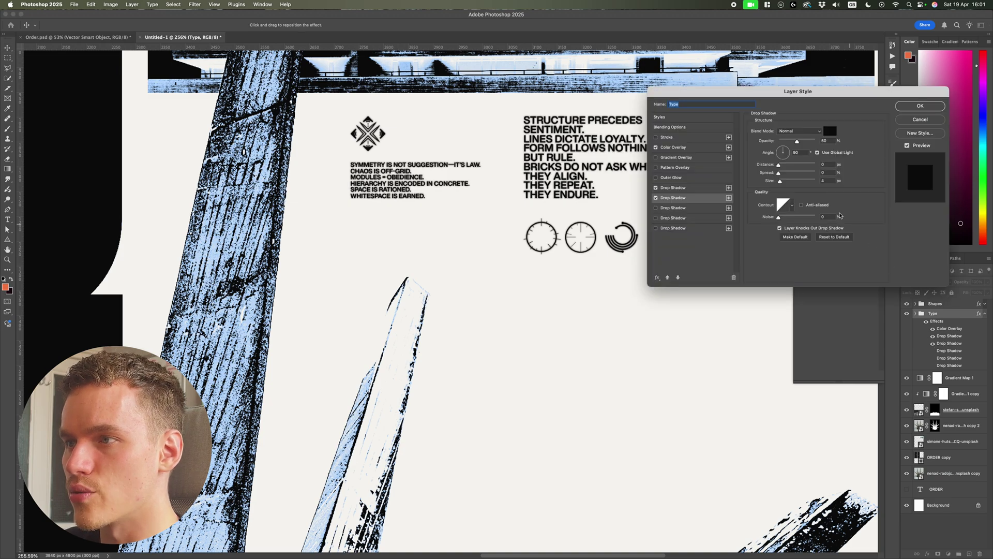
pyautogui.doubleClick(825, 140)
pyautogui.write('30')
pyautogui.press('Return')
pyautogui.press('super+0')
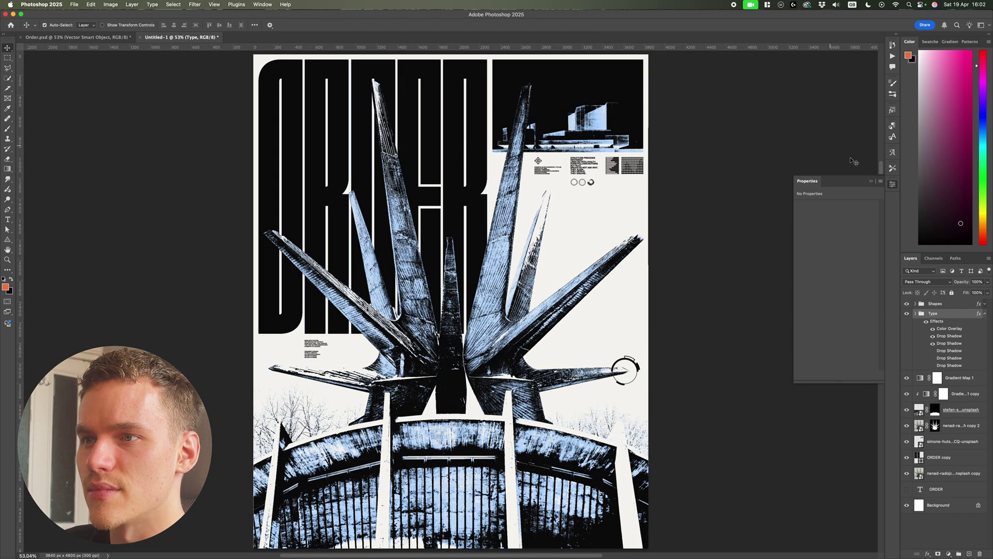
# Step: Add a solid colour fill layer in #808080 above all other layers and convert it to a smart object
pyautogui.click(874, 182)
pyautogui.click(730, 250)
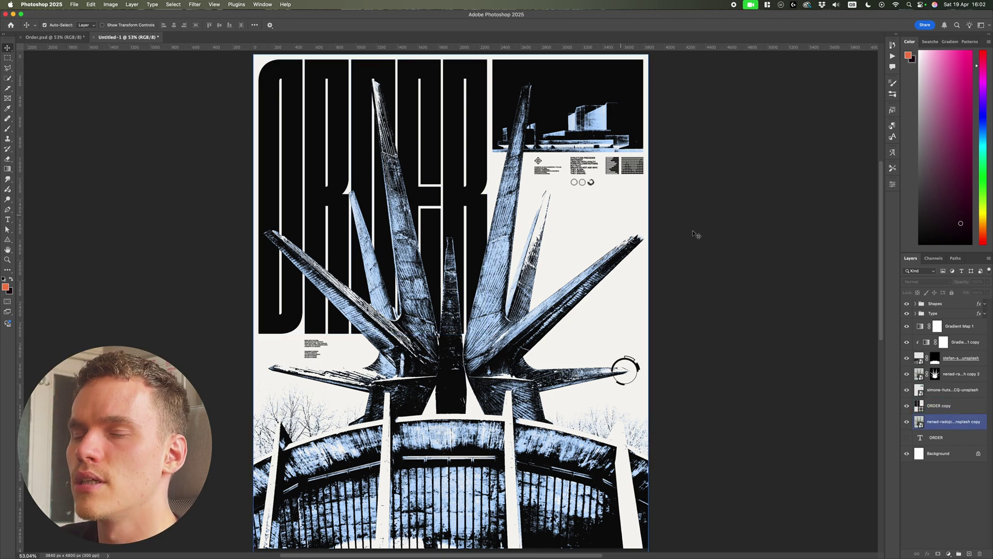
pyautogui.click(949, 553)
pyautogui.click(977, 424)
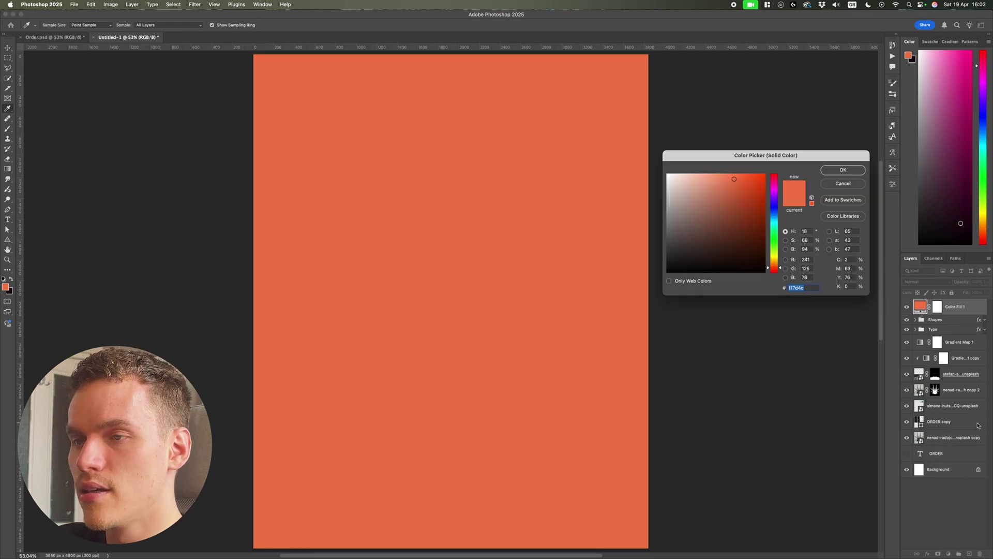
pyautogui.write('808080')
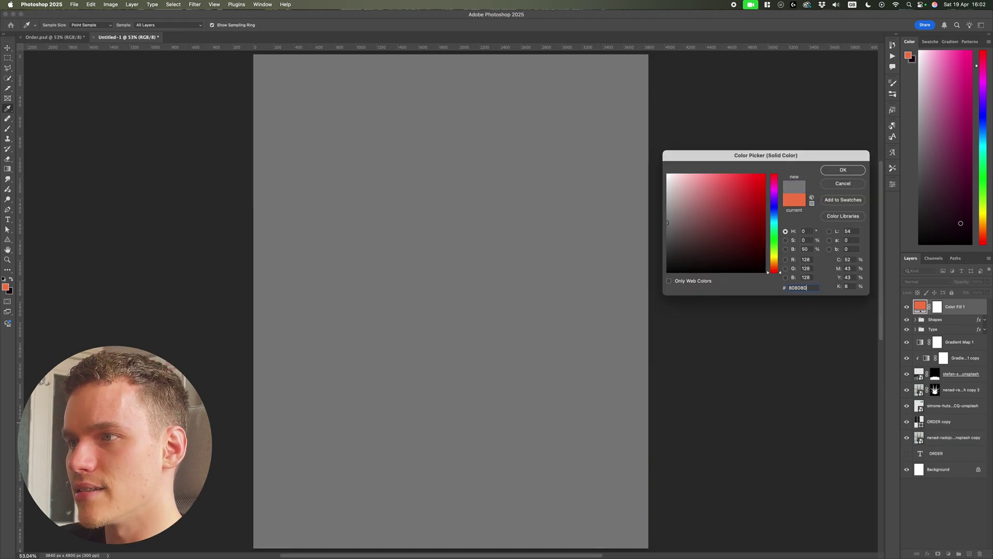
pyautogui.press('Return')
pyautogui.rightClick(963, 305)
pyautogui.click(921, 424)
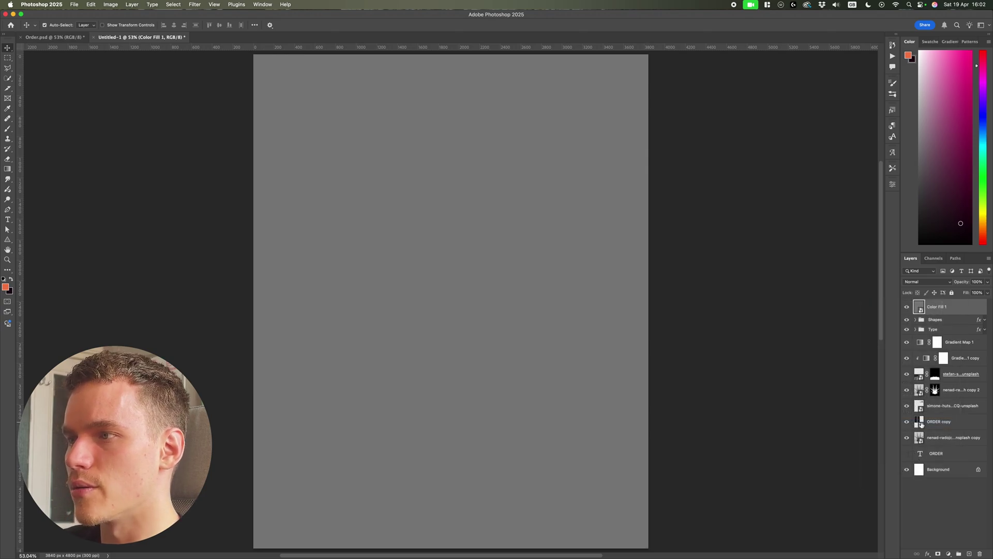
# Step: Apply a Camera Raw filter to the grey fill with grain 100, size 20 and roughness 40
pyautogui.click(194, 4)
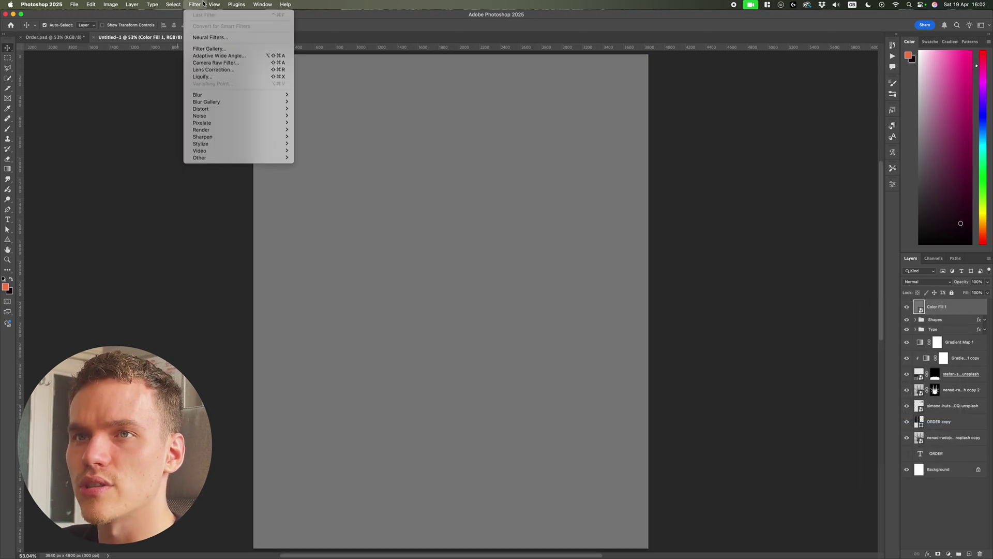
pyautogui.click(211, 63)
pyautogui.click(815, 164)
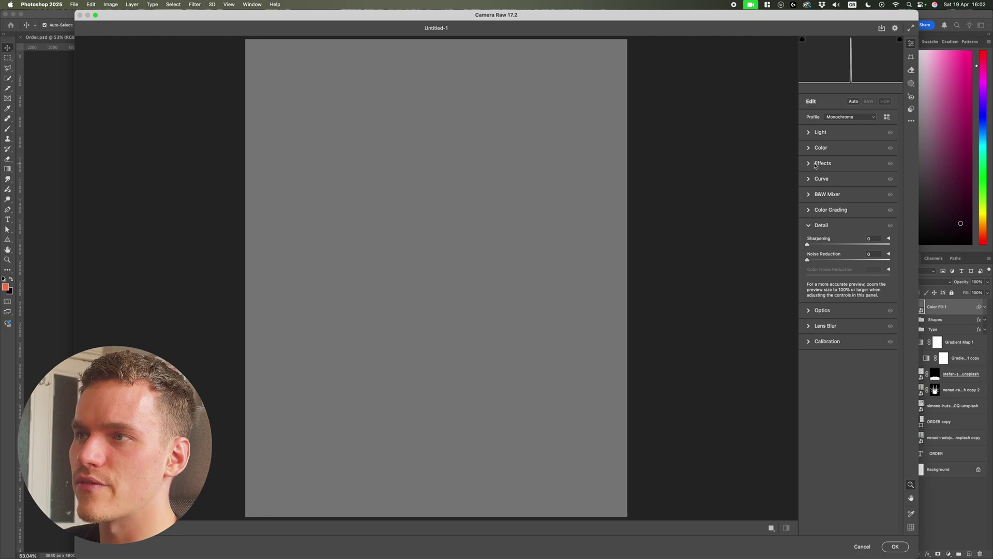
pyautogui.click(813, 165)
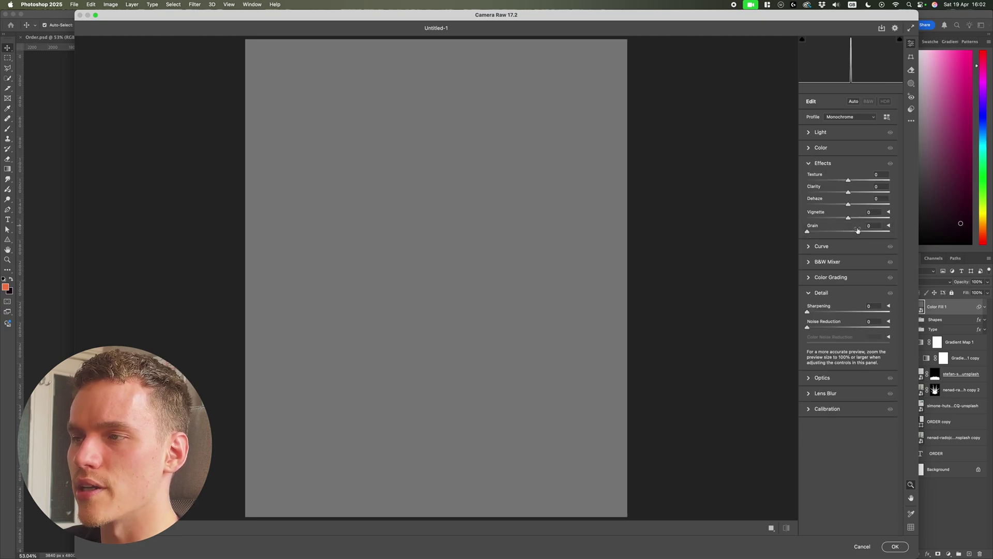
pyautogui.click(888, 227)
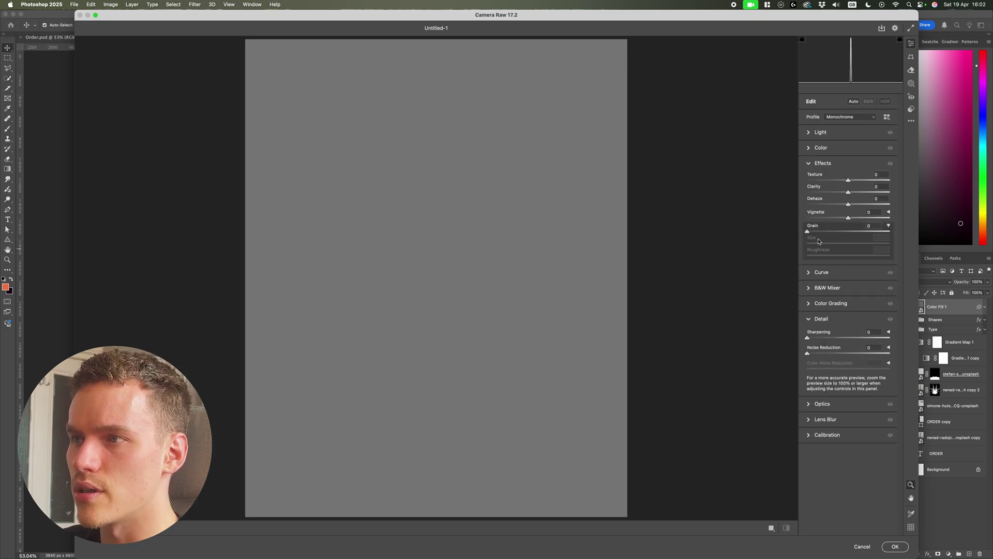
pyautogui.moveTo(816, 236); pyautogui.dragTo(954, 226)
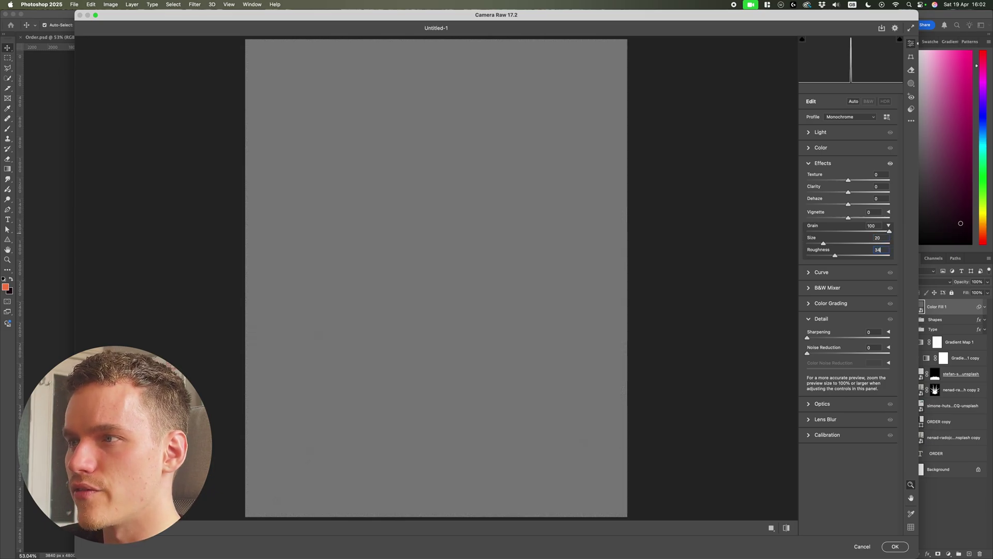
pyautogui.press('BackSpace')
pyautogui.press('BackSpace')
pyautogui.write('40')
pyautogui.scroll(5, 567, 284)
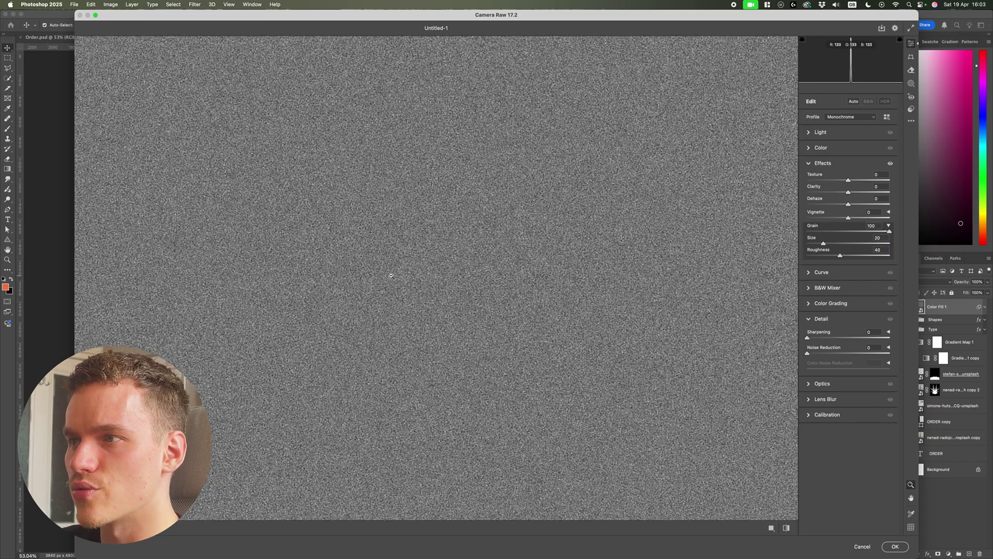
pyautogui.press('Return')
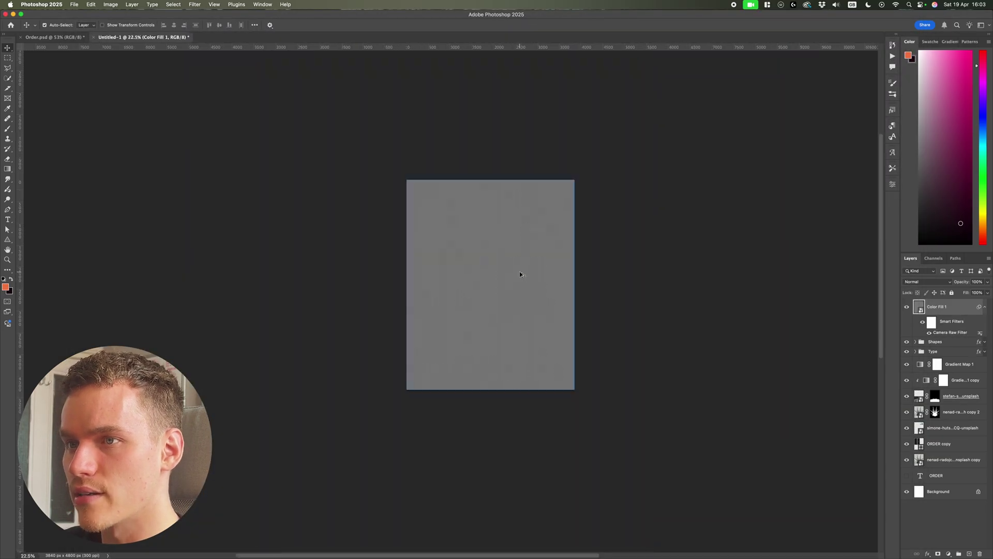
# Step: Set the grain layer's blend mode to Overlay and compare the poster with and without it
pyautogui.press('super+0')
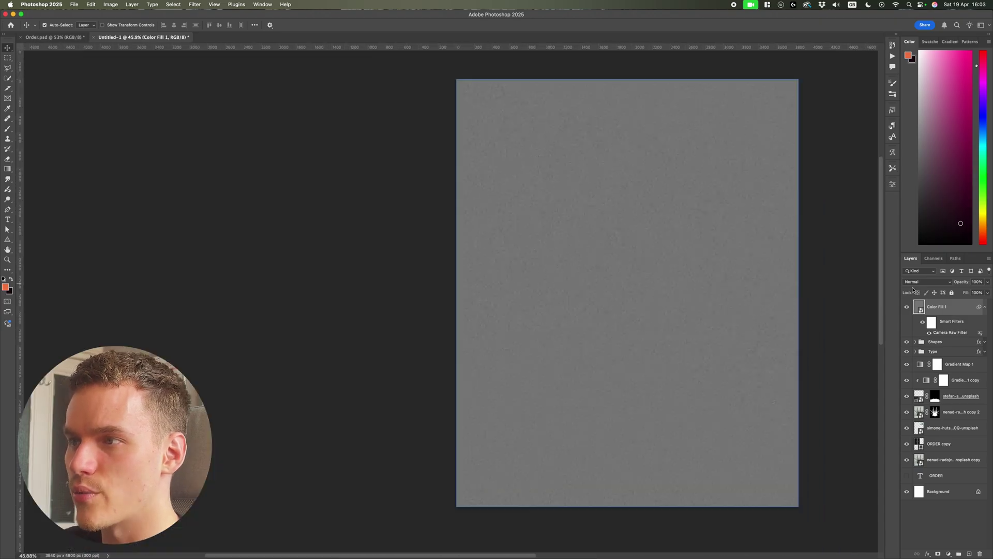
pyautogui.click(926, 282)
pyautogui.click(928, 399)
pyautogui.scroll(10, 669, 263)
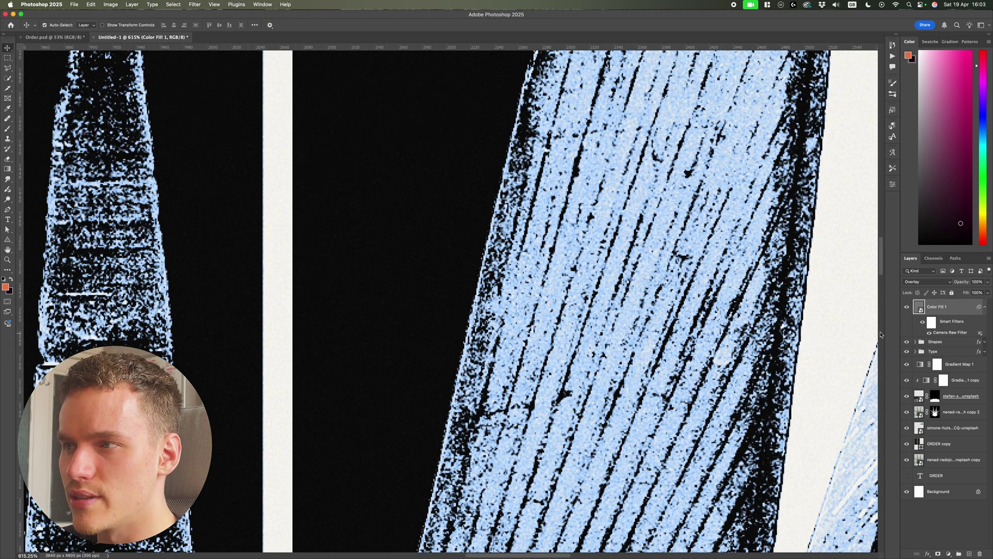
pyautogui.click(907, 307)
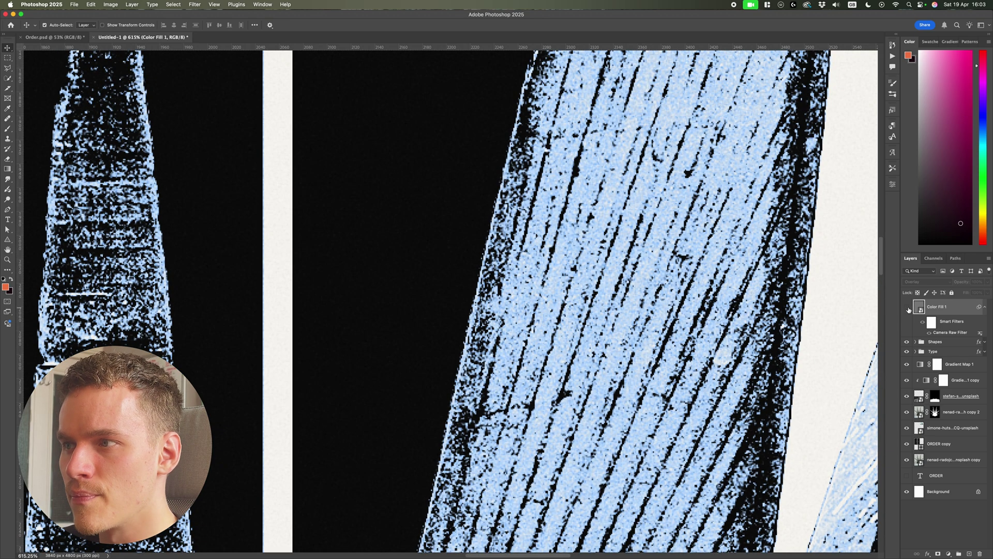
pyautogui.click(908, 307)
# Step: Edit the grain layer's Camera Raw filter to raise the grain roughness to about 65
pyautogui.doubleClick(950, 332)
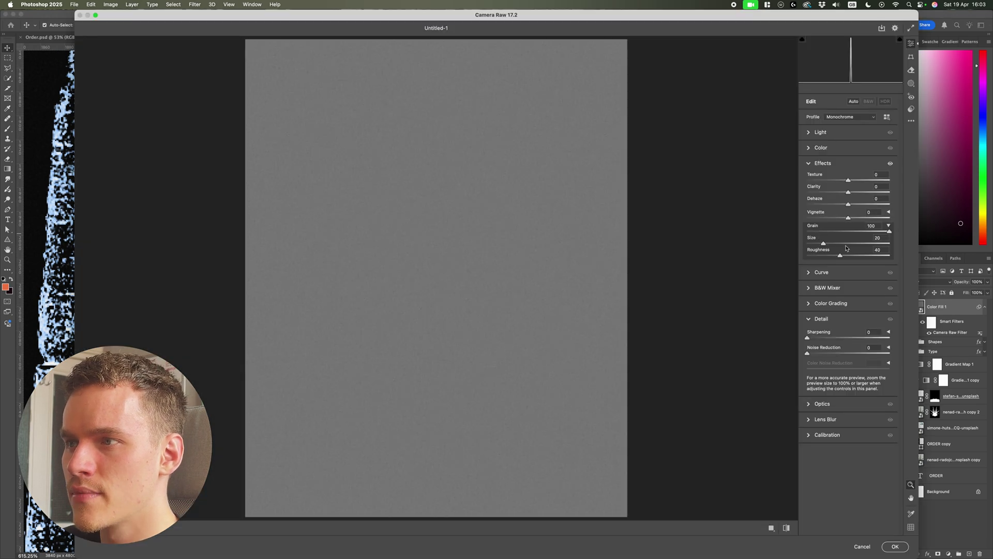
pyautogui.moveTo(853, 260); pyautogui.dragTo(859, 258)
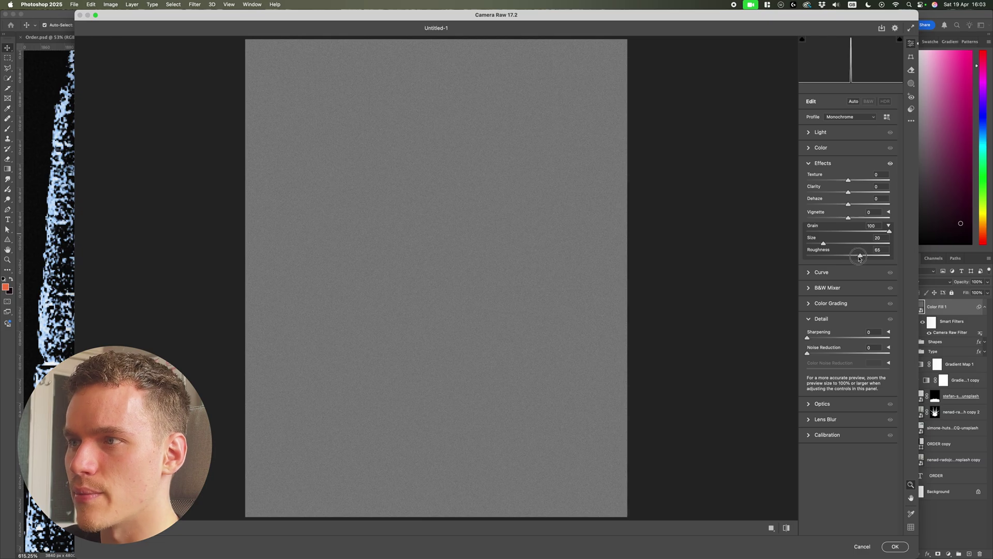
pyautogui.press('Return')
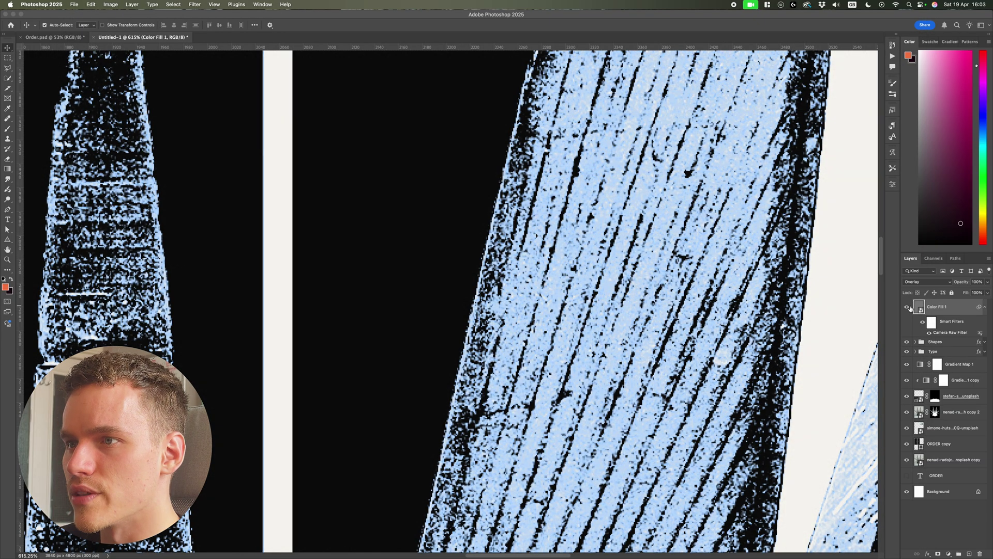
# Step: Duplicate the Overlay grain layer and compare the artwork up close with and without the copy
pyautogui.press('super+0')
pyautogui.click(775, 298)
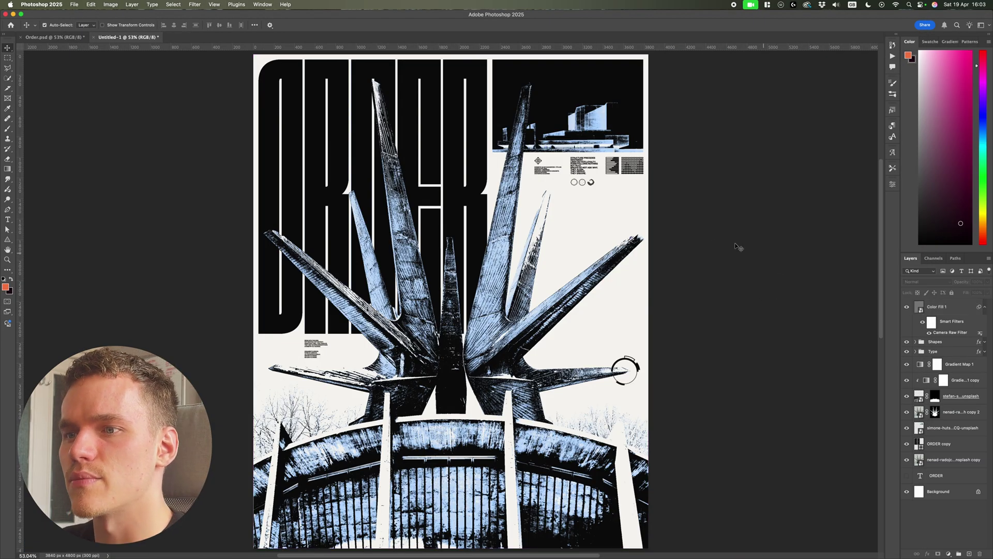
pyautogui.click(965, 310)
pyautogui.press('super+j')
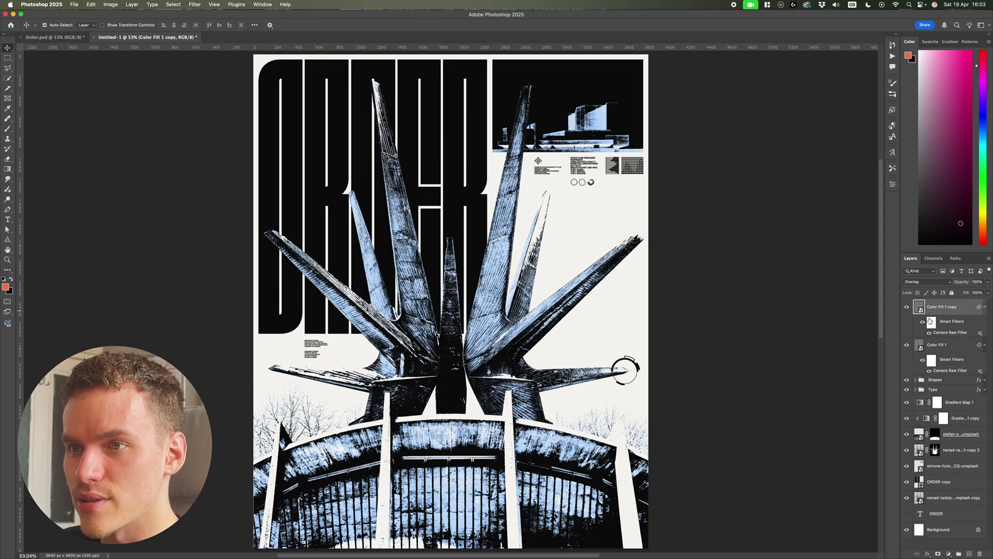
pyautogui.scroll(10, 544, 348)
pyautogui.click(906, 307)
pyautogui.click(906, 308)
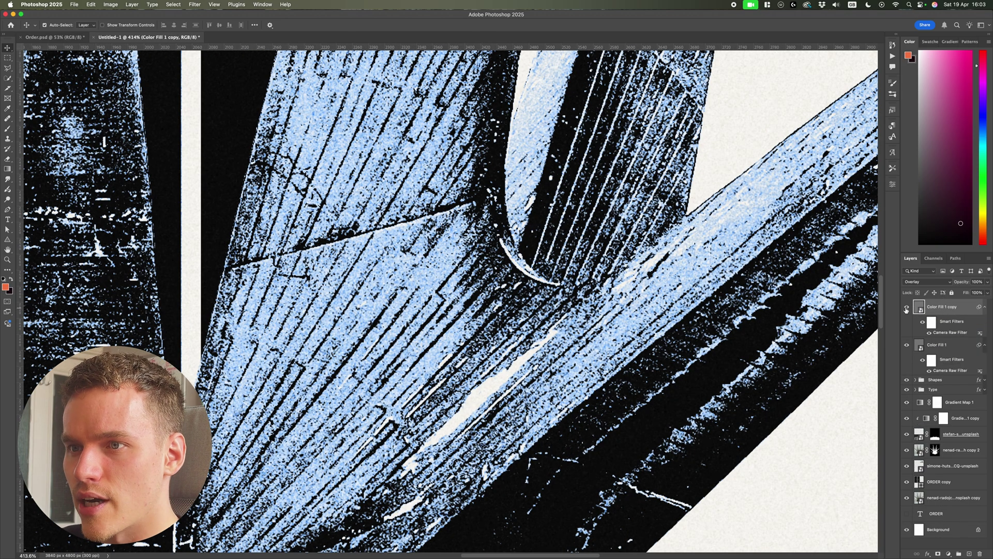
# Step: Group the two grain layers and name the group Noise
pyautogui.keyDown('shift'); pyautogui.click(942, 346); pyautogui.keyUp('shift')
pyautogui.press('super+g')
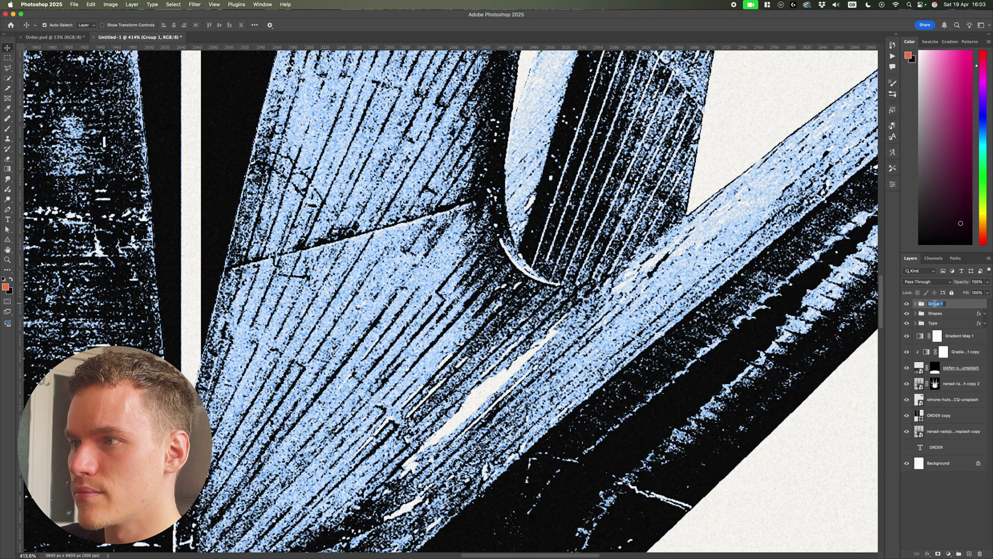
pyautogui.write('e')
pyautogui.press('Return')
pyautogui.scroll(-1, 774, 312)
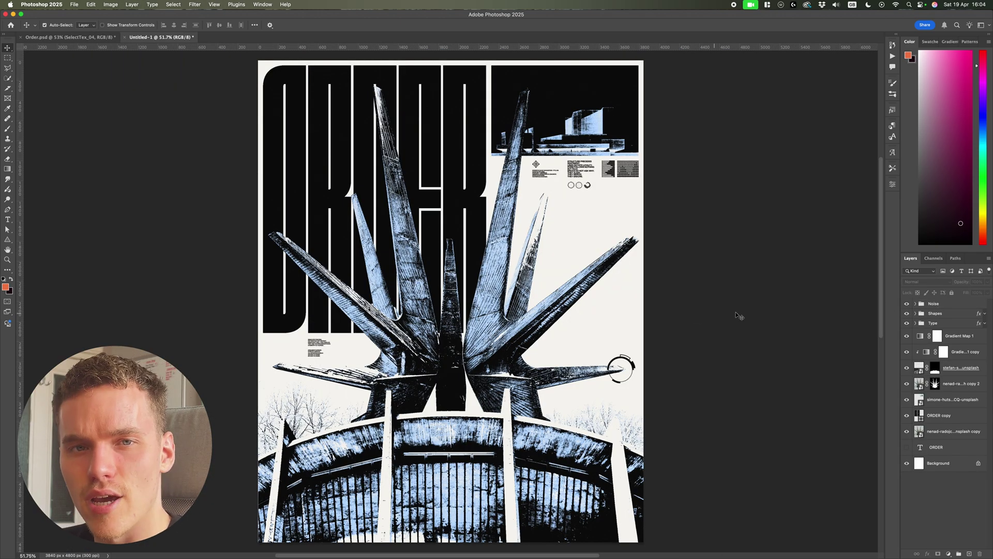
# Step: Paste the SelectTex_04 texture above the Noise group and centre it vertically on the canvas
pyautogui.press('super+v')
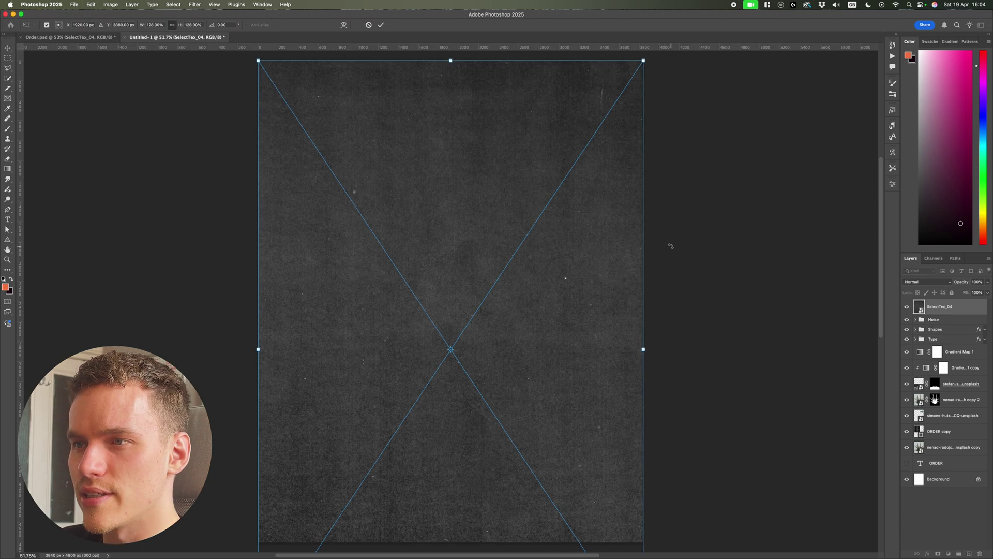
pyautogui.click(255, 25)
pyautogui.click(278, 96)
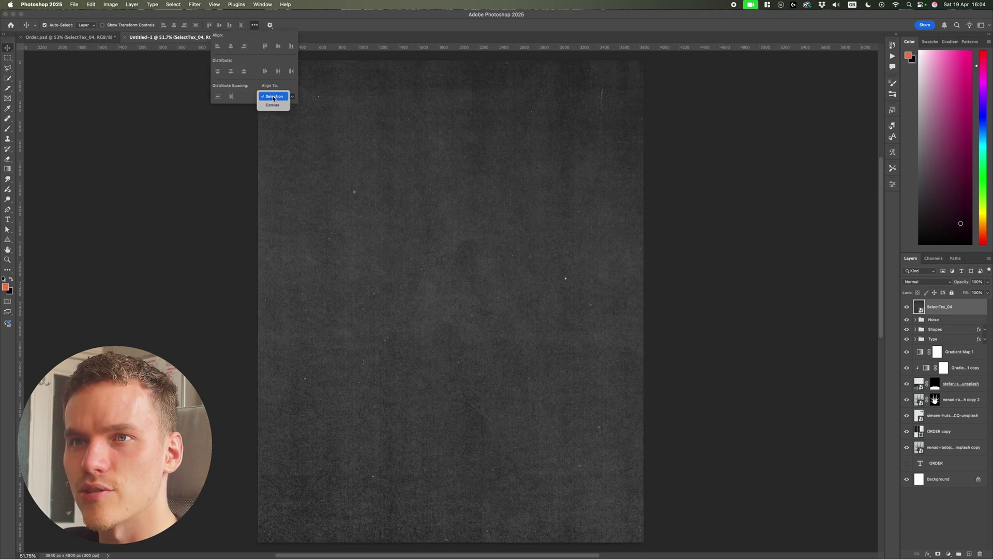
pyautogui.click(273, 105)
pyautogui.click(219, 25)
# Step: Inspect the fabric grain of the SelectTex_04 texture and set its blend mode to Screen
pyautogui.scroll(6, 587, 265)
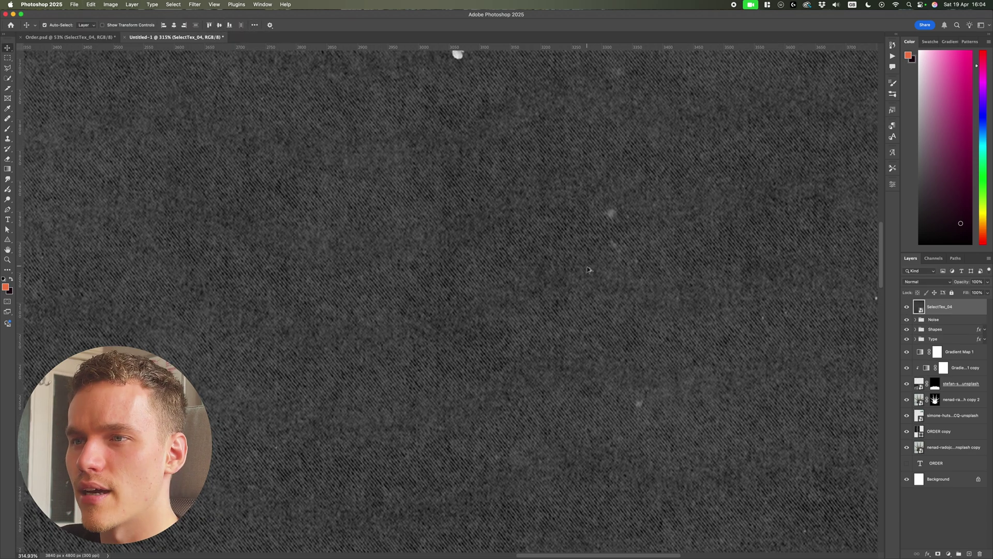
pyautogui.scroll(-3, 586, 268)
pyautogui.scroll(-3, 585, 262)
pyautogui.scroll(6, 567, 352)
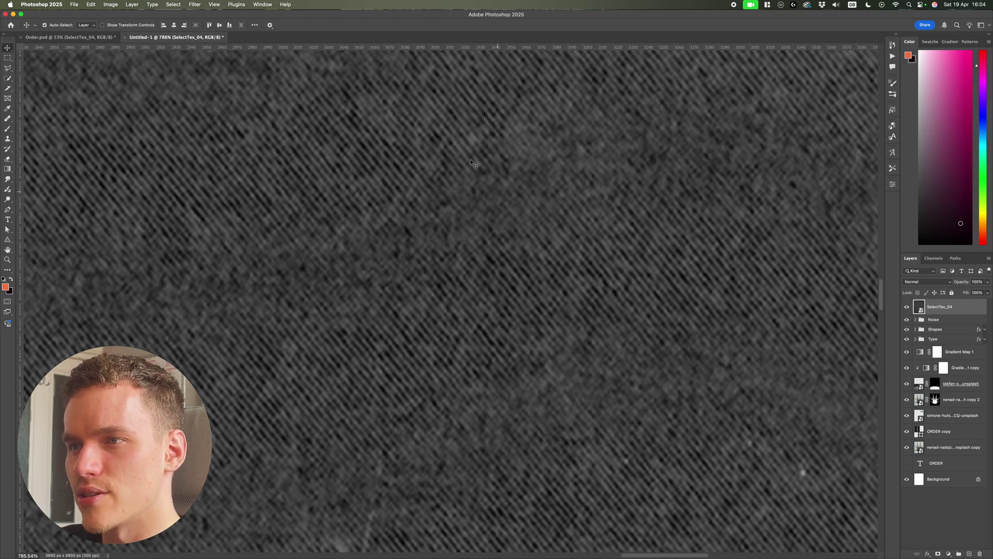
pyautogui.scroll(-10, 290, 487)
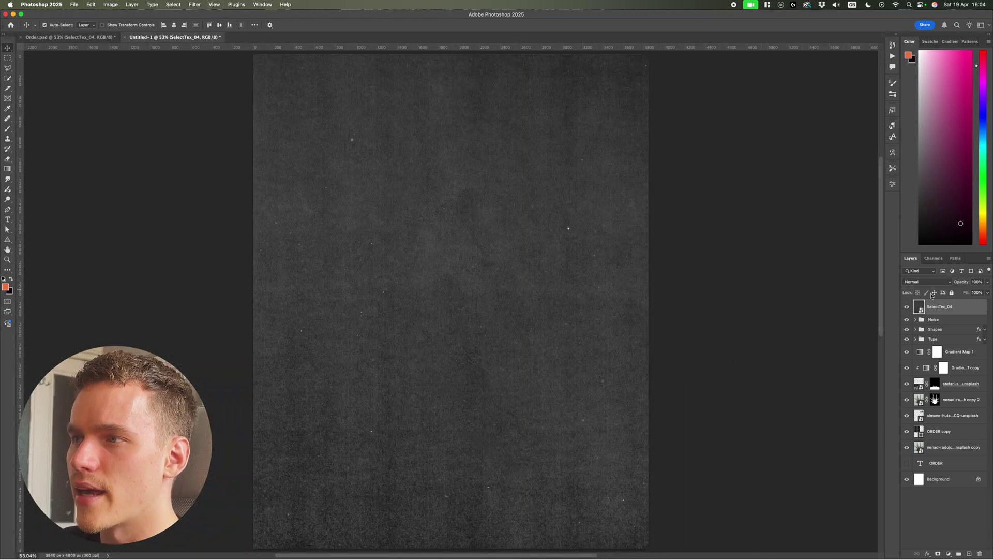
pyautogui.click(935, 281)
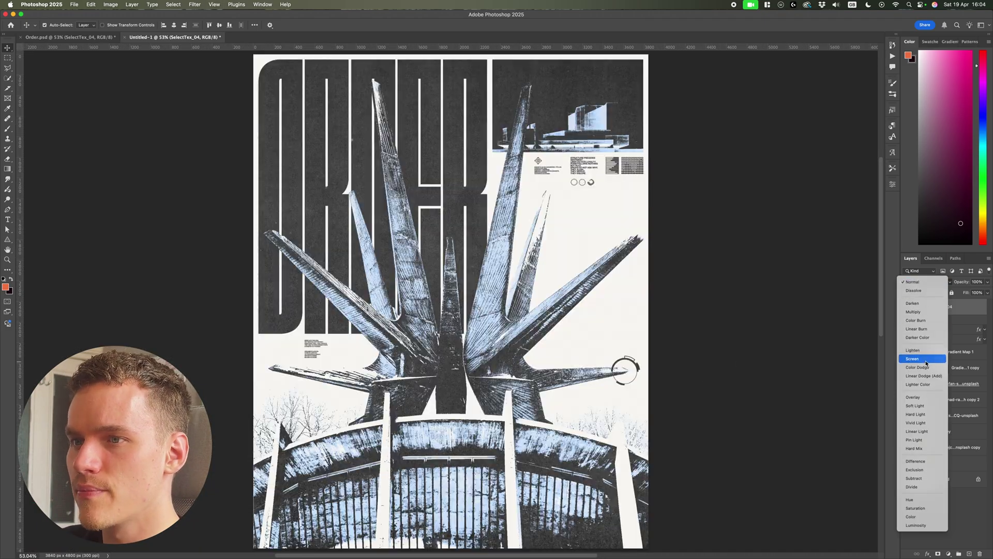
pyautogui.click(926, 362)
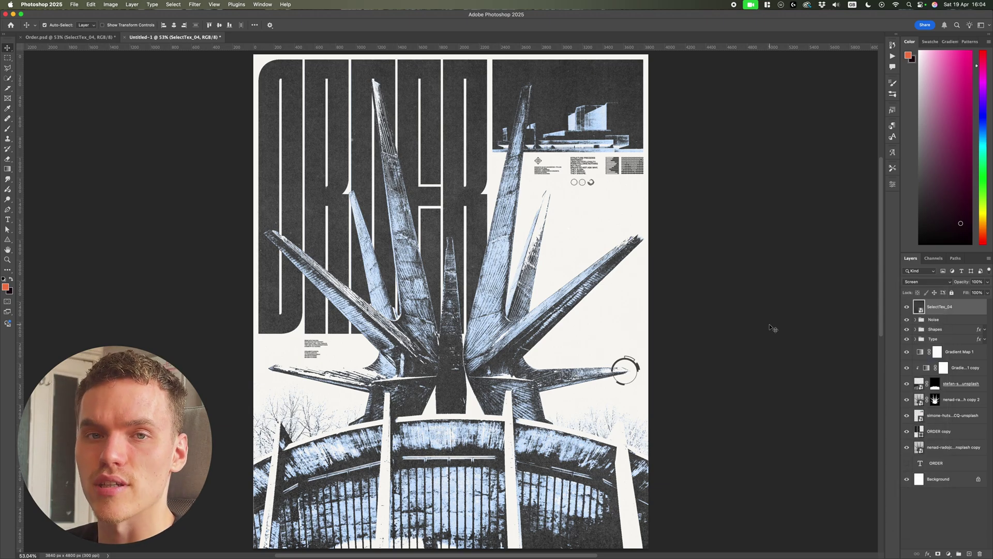
# Step: Apply Levels to the SelectTex_04 texture with the black input level at 56 to deepen the blacks
pyautogui.scroll(5, 538, 128)
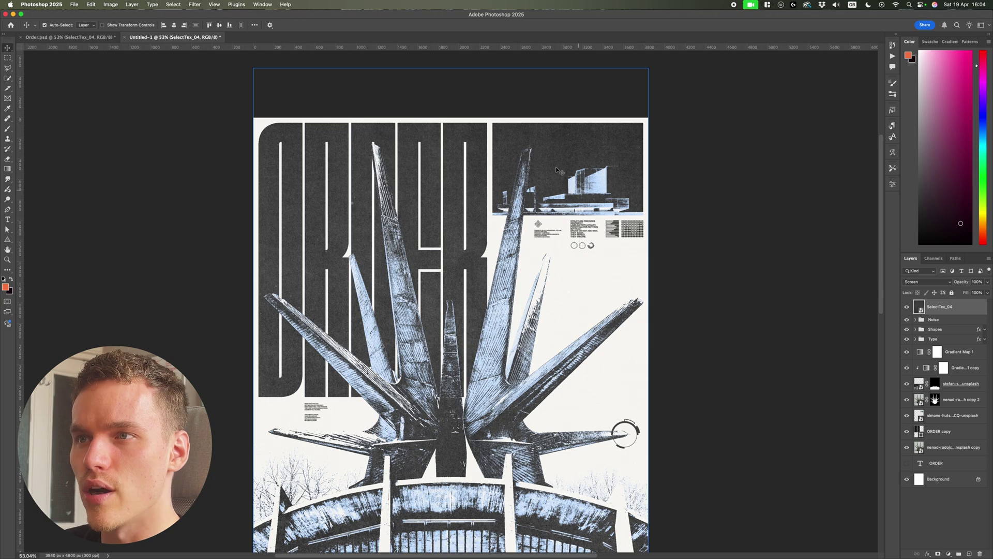
pyautogui.press('super+0')
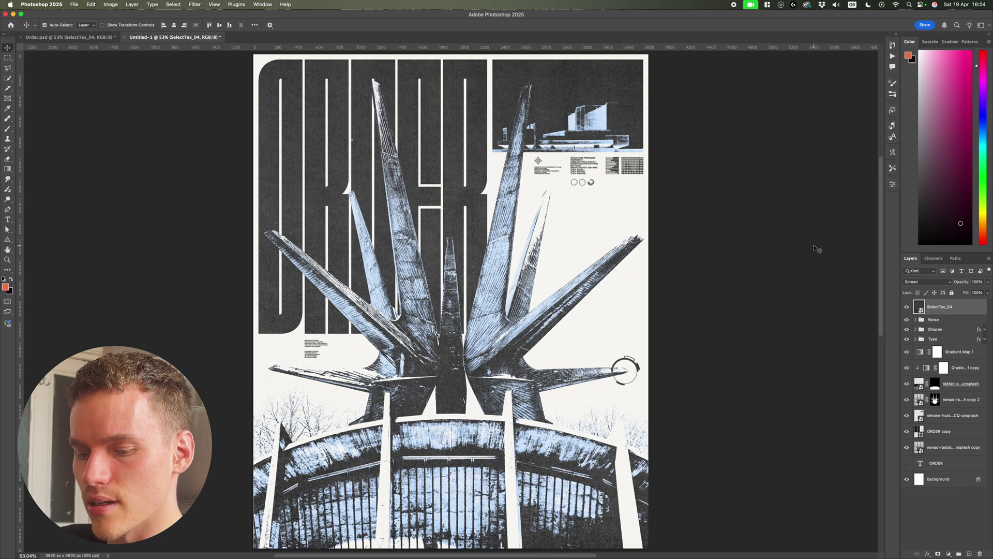
pyautogui.press('super+l')
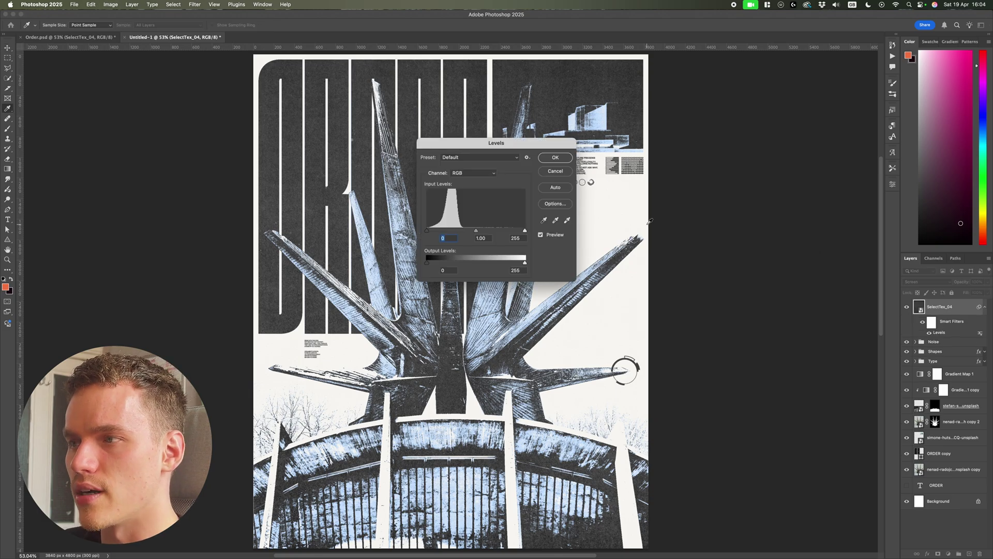
pyautogui.moveTo(428, 231); pyautogui.dragTo(448, 232)
pyautogui.scroll(5, 346, 224)
pyautogui.scroll(5, 346, 224)
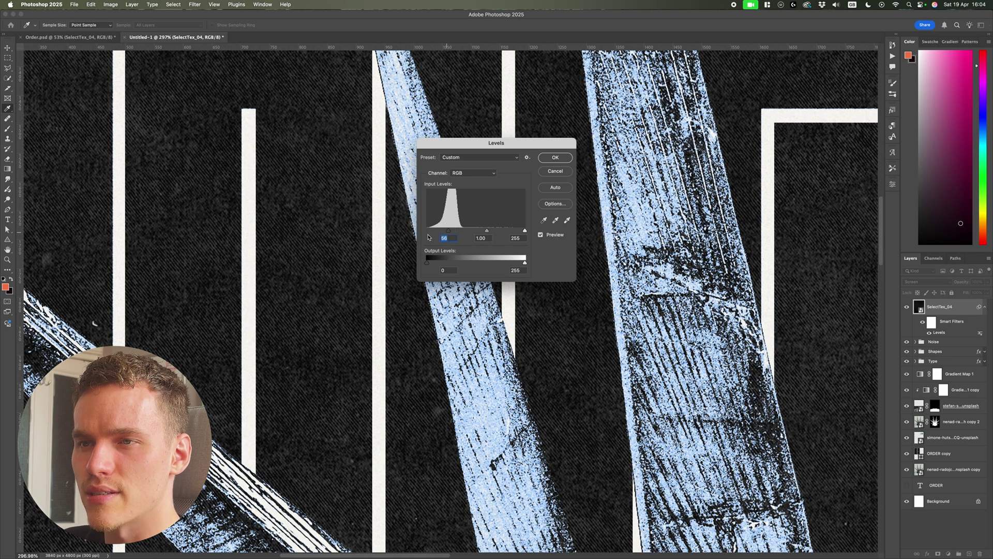
pyautogui.scroll(-10, 342, 232)
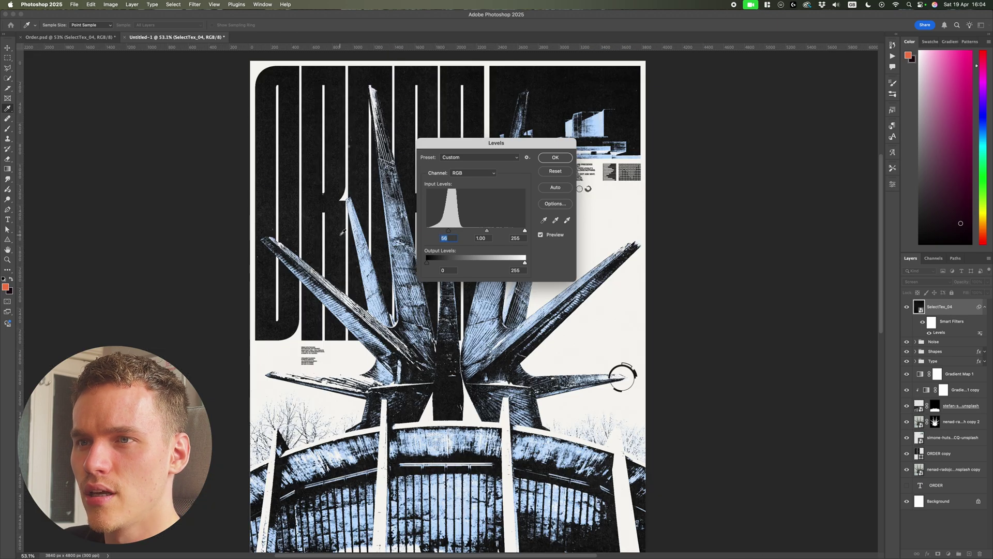
pyautogui.click(558, 162)
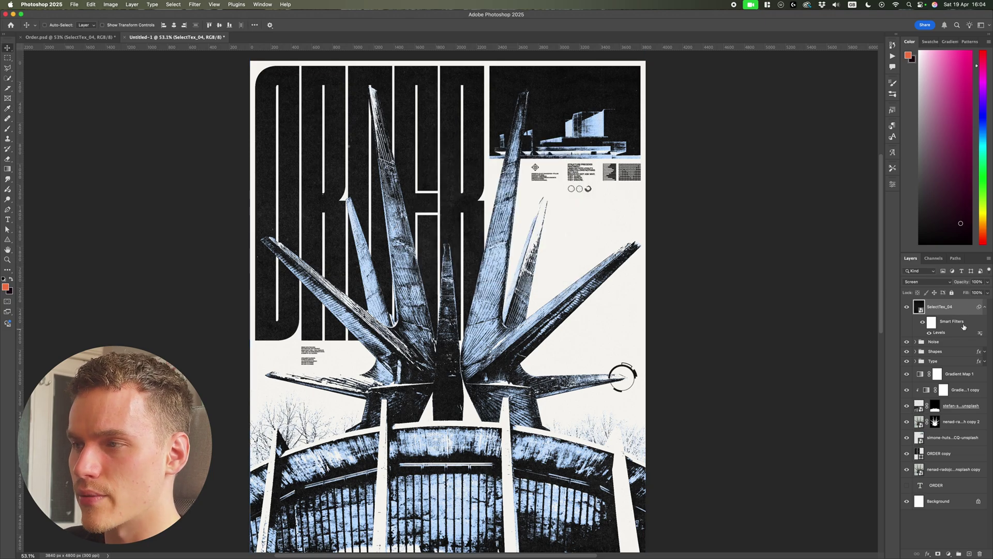
# Step: Duplicate the SelectTex_04 texture layer and set the copy's blend mode to Exclusion
pyautogui.press('super+j')
pyautogui.click(943, 282)
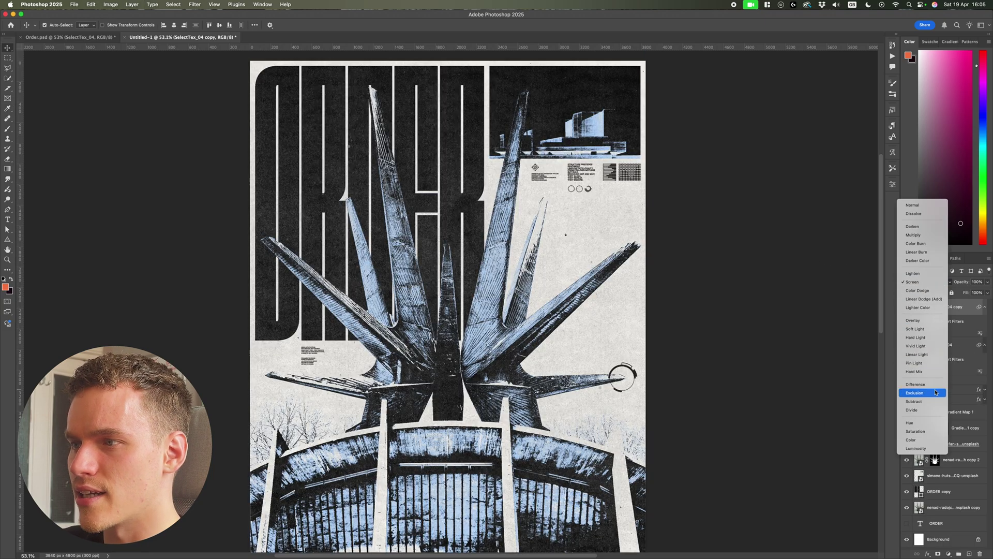
pyautogui.click(936, 393)
pyautogui.scroll(2, 820, 358)
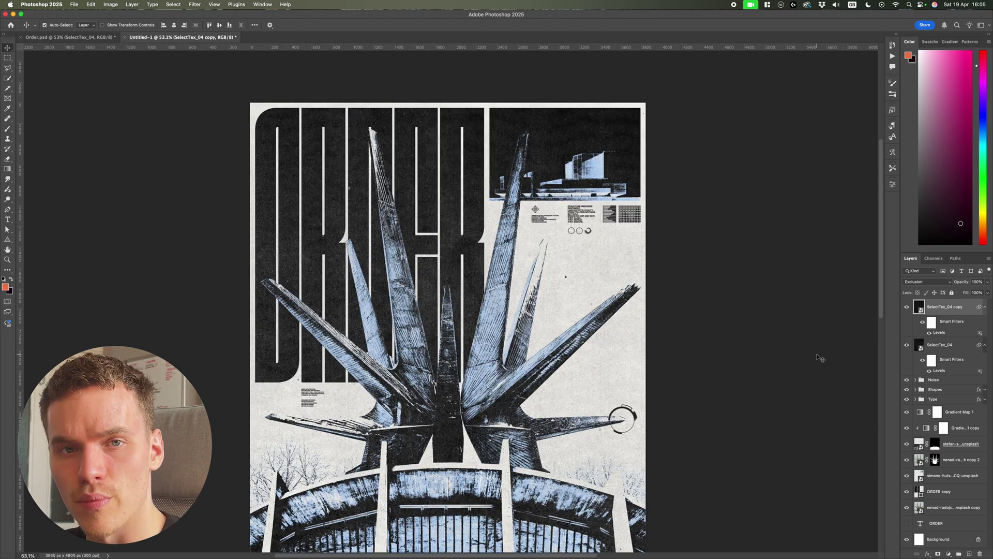
# Step: Compare the two SelectTex_04 layers up close and set the opacity of the Exclusion copy to 50%
pyautogui.click(969, 351)
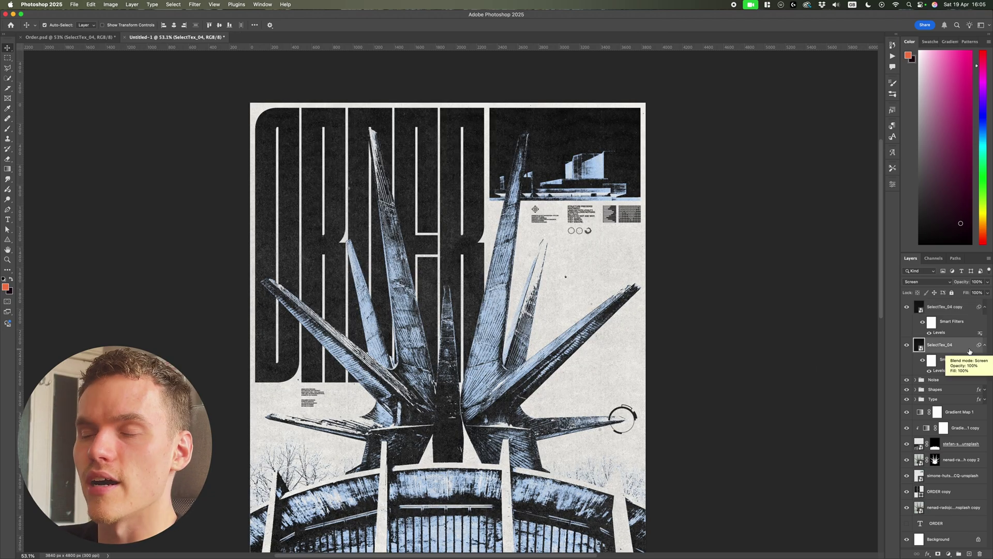
pyautogui.click(944, 307)
pyautogui.scroll(5, 472, 269)
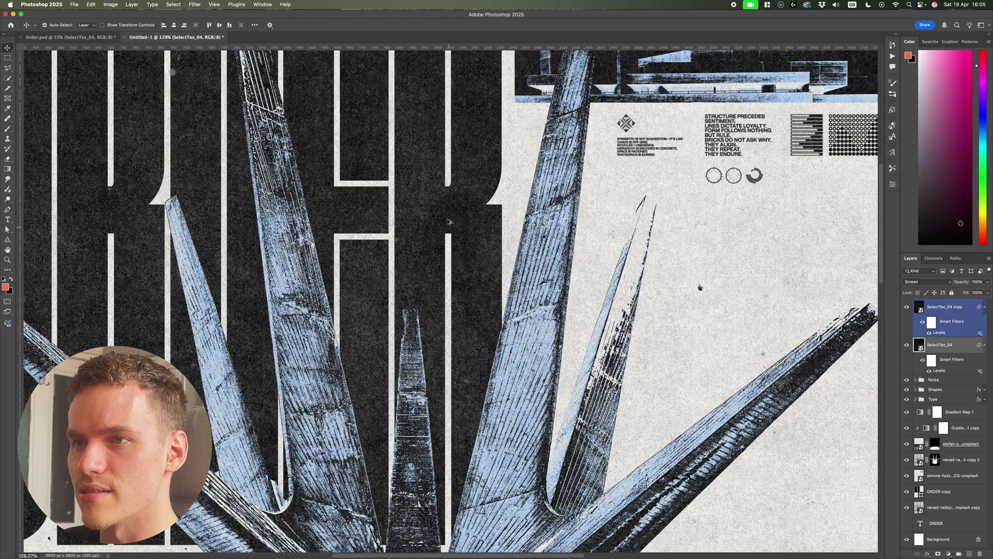
pyautogui.scroll(-5, 614, 282)
pyautogui.scroll(1, 675, 297)
pyautogui.click(960, 309)
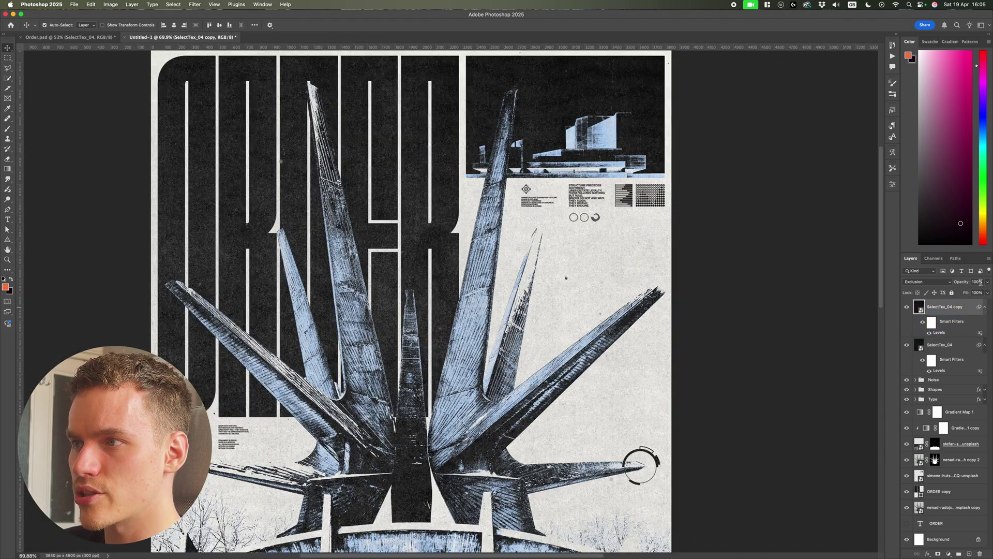
pyautogui.click(977, 282)
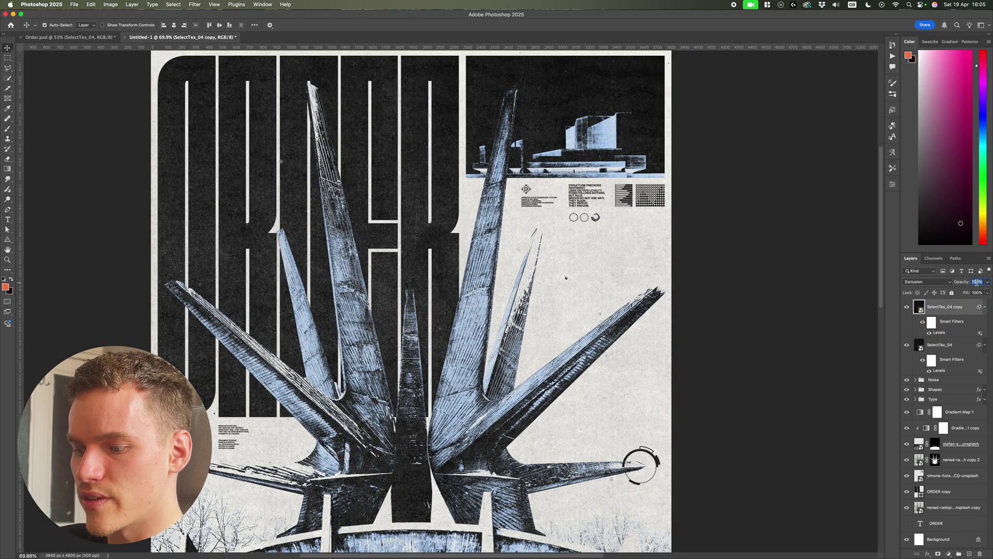
pyautogui.write('50')
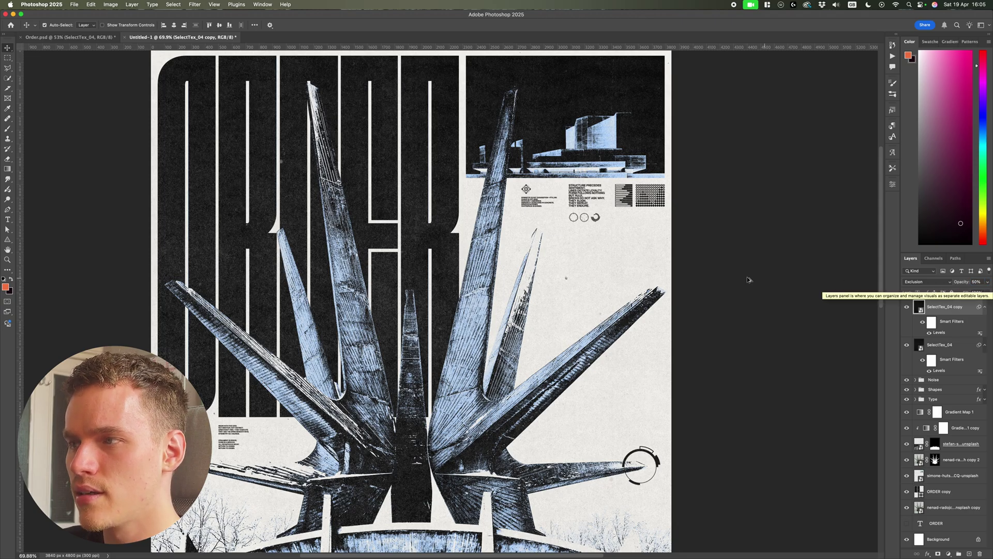
# Step: Set the black input level in the SelectTex_04 copy's Levels filter to 72
pyautogui.scroll(6, 750, 281)
pyautogui.doubleClick(939, 333)
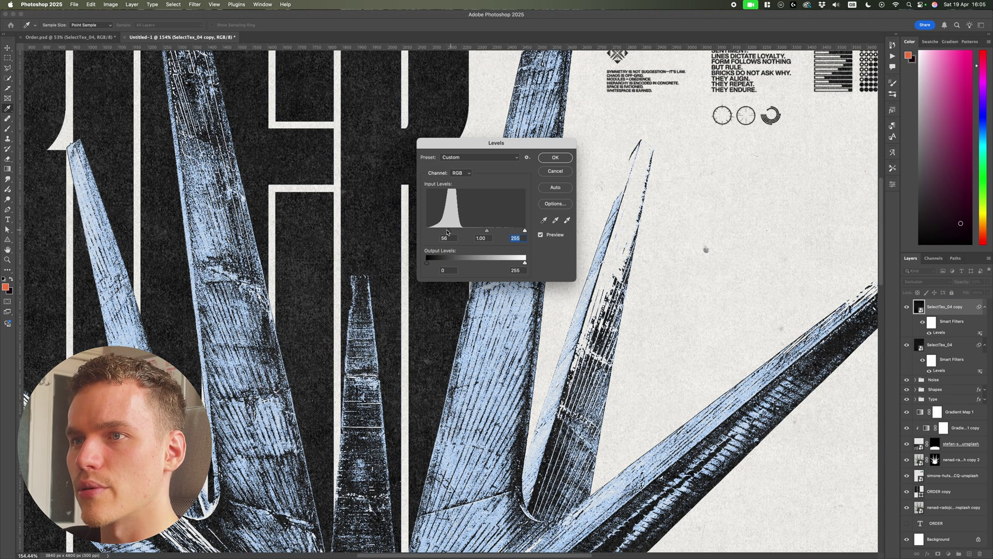
pyautogui.moveTo(448, 233); pyautogui.dragTo(454, 233)
pyautogui.scroll(5, 697, 226)
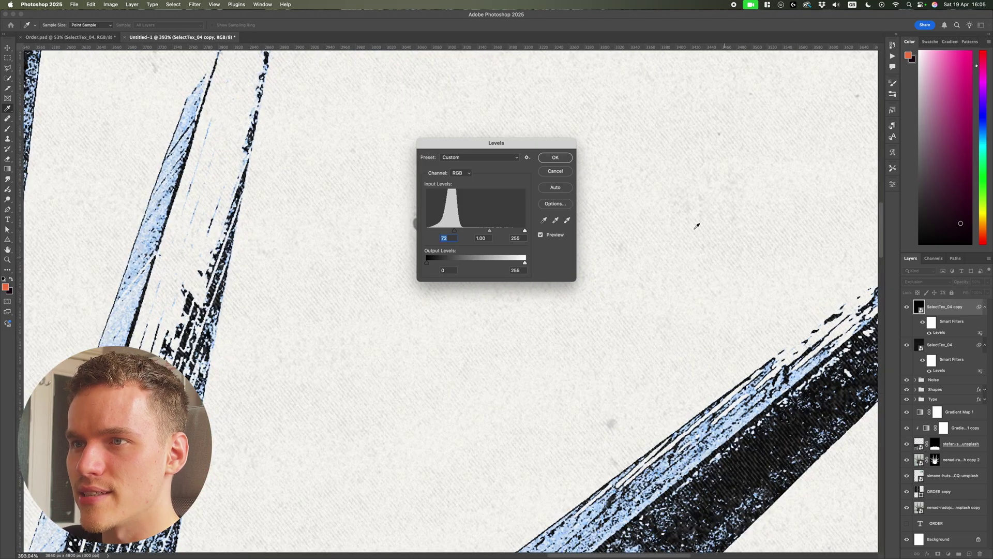
pyautogui.scroll(-10, 631, 277)
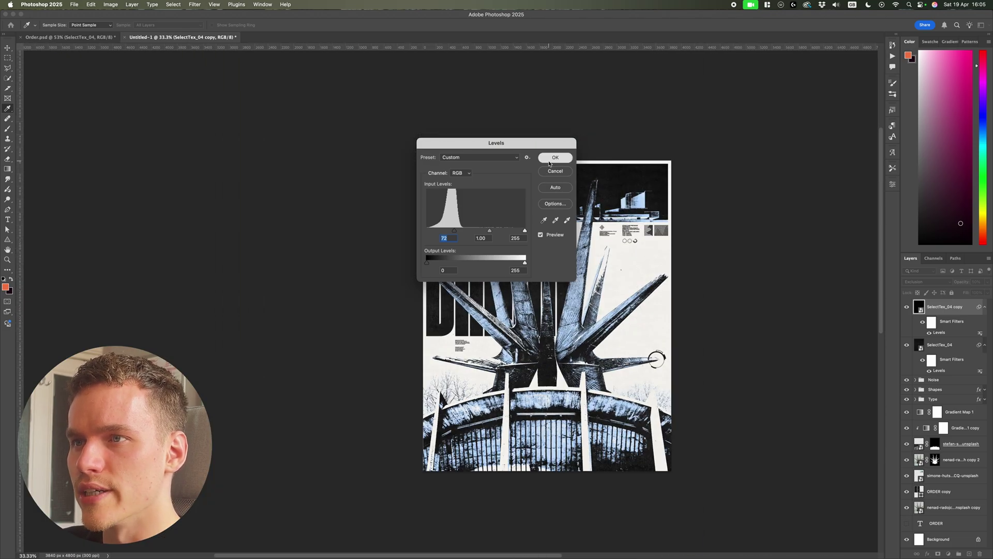
pyautogui.click(555, 157)
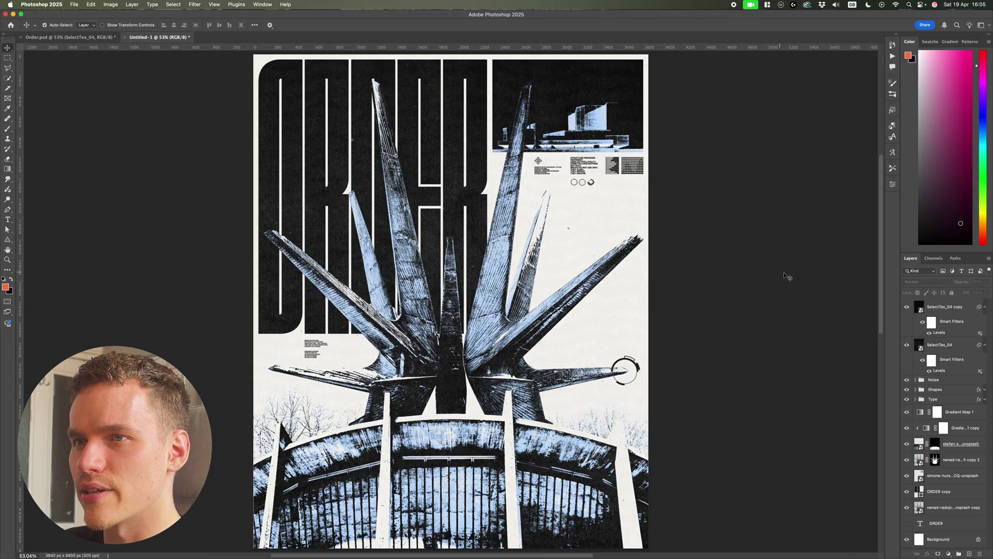
pyautogui.press('super+0')
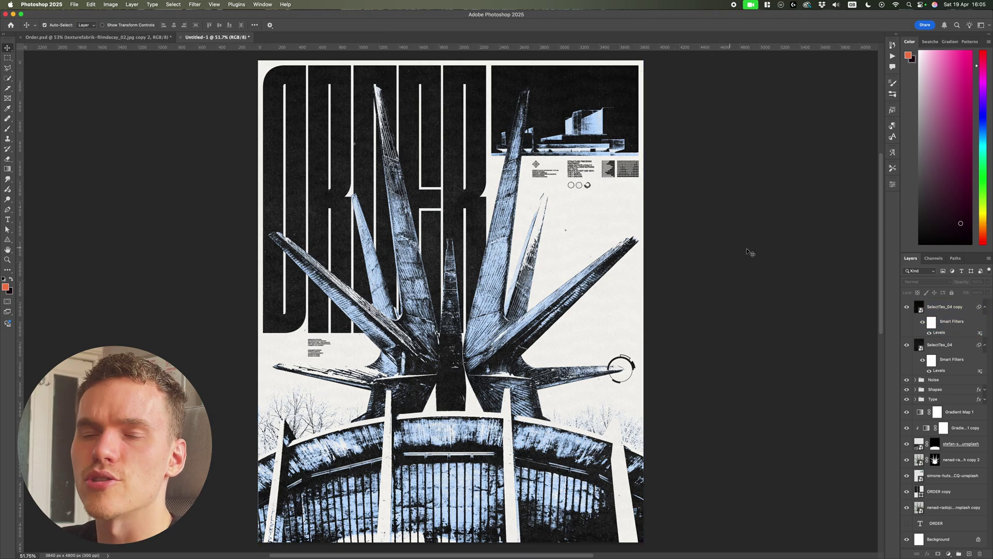
# Step: Paste the texturefabrik-filmdecay_02.jpg texture above the SelectTex_04 copy
pyautogui.click(437, 242)
pyautogui.scroll(5, 611, 258)
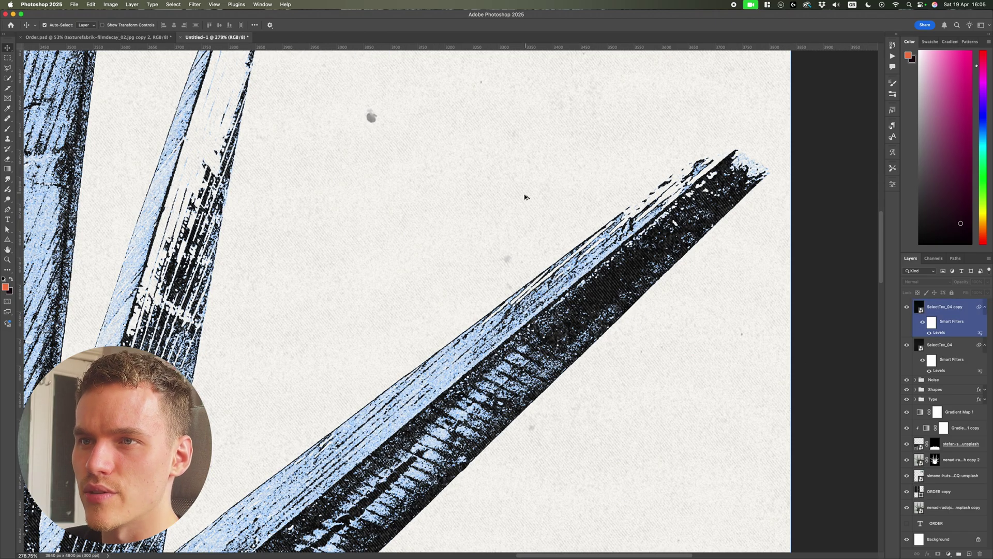
pyautogui.scroll(-4, 529, 198)
pyautogui.hscroll(-3, 568, 202)
pyautogui.scroll(-2, 567, 203)
pyautogui.press('super+v')
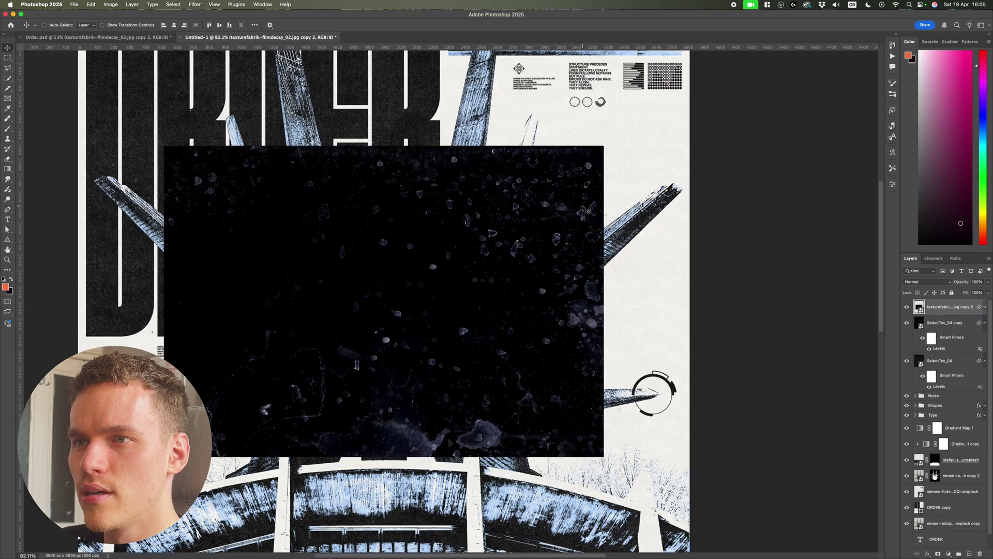
# Step: Examine the film decay texture's specks, move it over the poster's right side and rotate it 90 degrees
pyautogui.scroll(-2, 579, 282)
pyautogui.scroll(5, 561, 274)
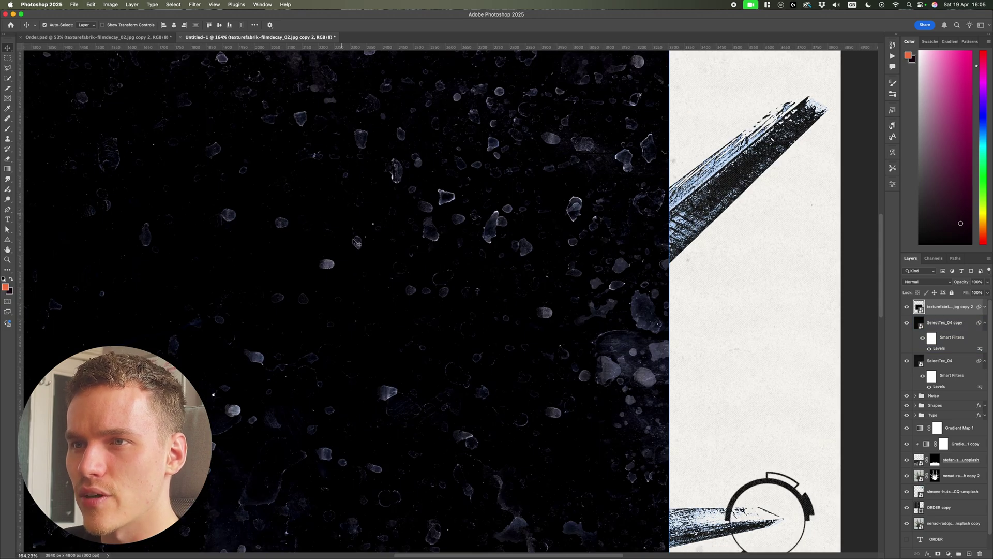
pyautogui.press('super+0')
pyautogui.scroll(6, 465, 273)
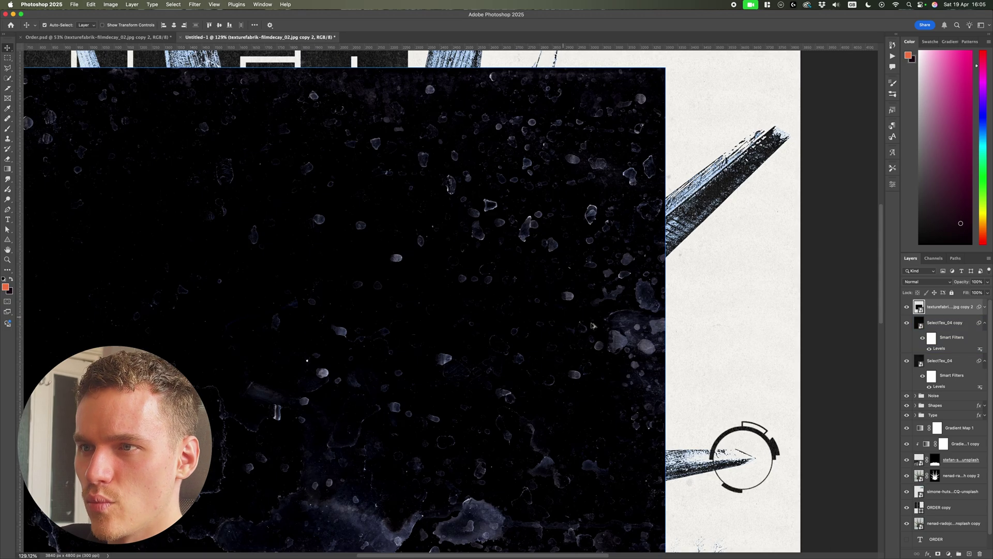
pyautogui.scroll(-2, 641, 342)
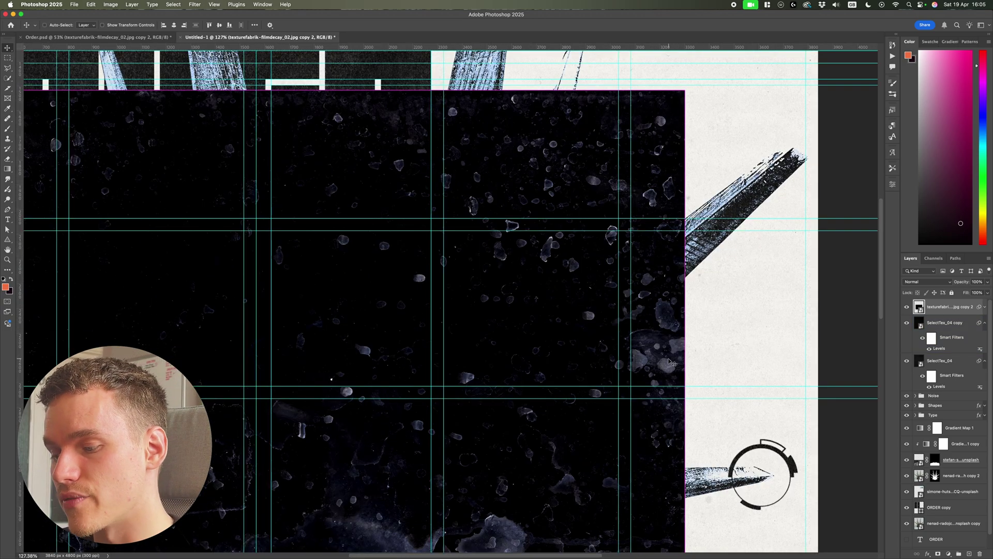
pyautogui.press('super+0')
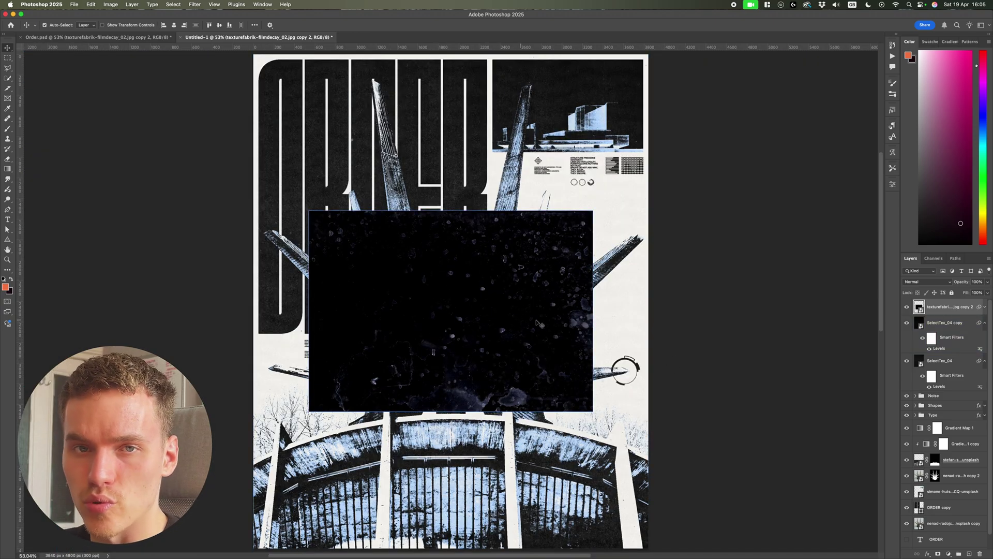
pyautogui.keyDown('super'); pyautogui.click(642, 315); pyautogui.keyUp('super')
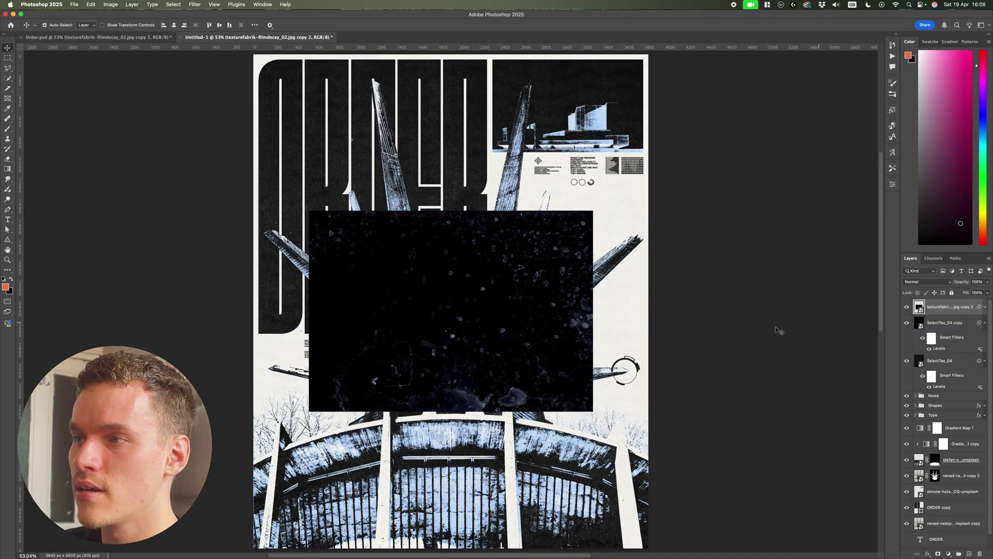
pyautogui.moveTo(472, 328); pyautogui.dragTo(569, 351)
pyautogui.press('super+t')
pyautogui.moveTo(677, 455); pyautogui.dragTo(673, 226)
pyautogui.press('Return')
# Step: Set the film decay texture's blend mode to Exclusion and enlarge it slightly over the pale area below the upper-right building photo
pyautogui.click(928, 281)
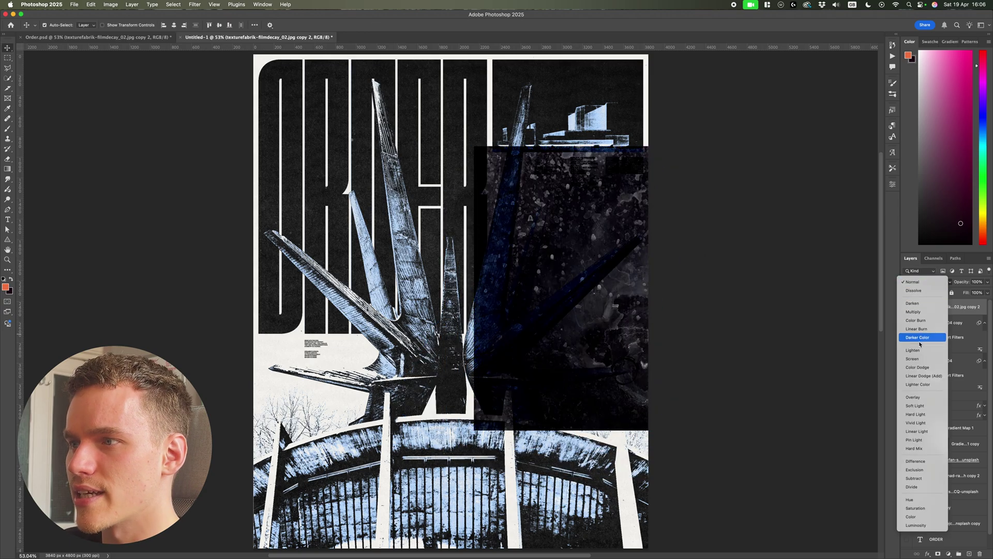
pyautogui.click(932, 469)
pyautogui.press('super+t')
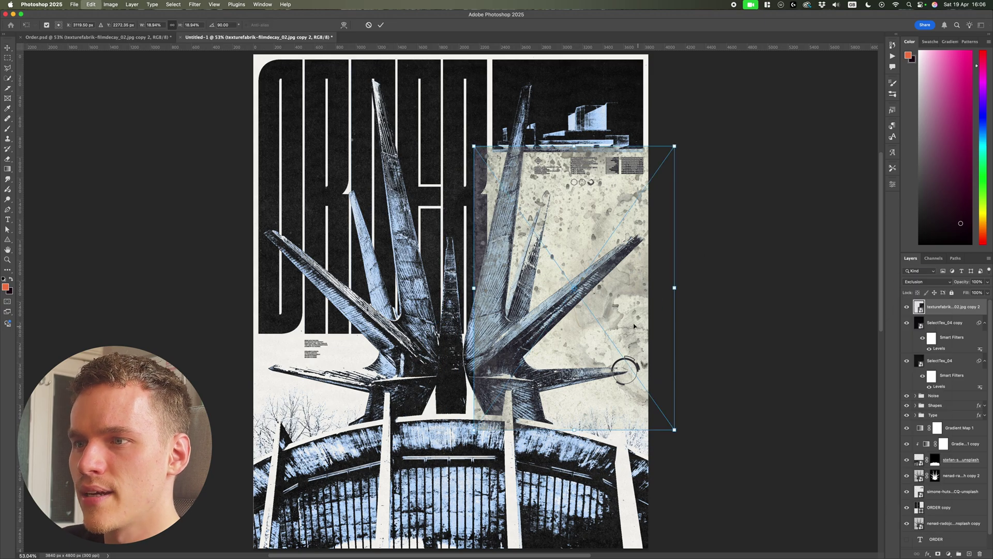
pyautogui.moveTo(630, 324); pyautogui.dragTo(631, 336)
pyautogui.press('Return')
pyautogui.press('super+t')
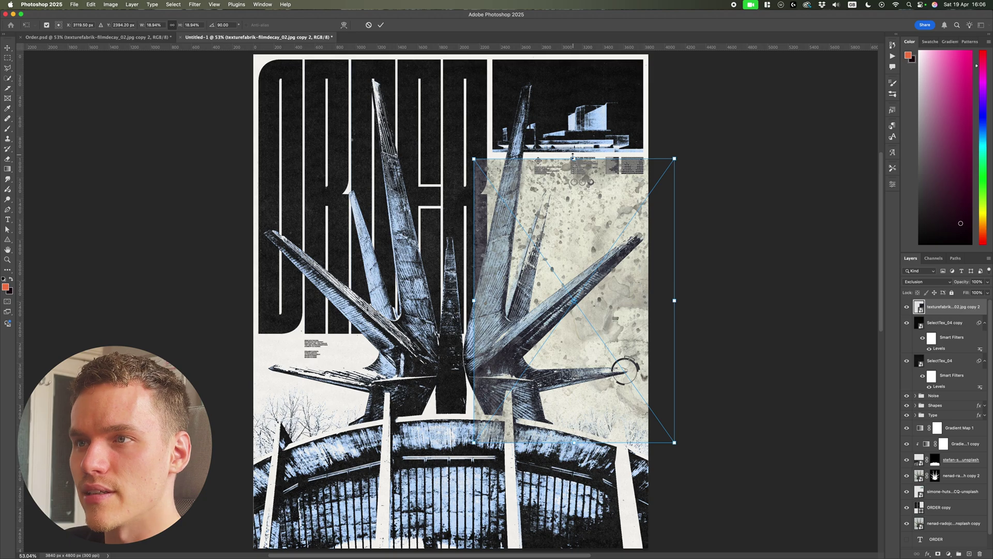
pyautogui.moveTo(574, 158); pyautogui.dragTo(574, 147)
pyautogui.moveTo(581, 184); pyautogui.dragTo(586, 182)
pyautogui.press('Return')
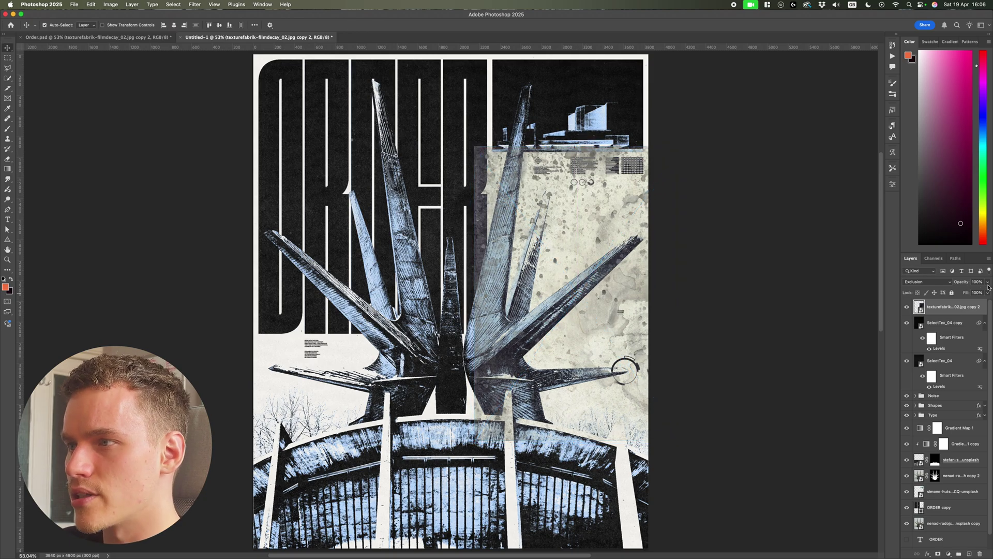
# Step: Set the film decay texture's opacity to 10% and check its stains around the small text and spikes
pyautogui.write('20')
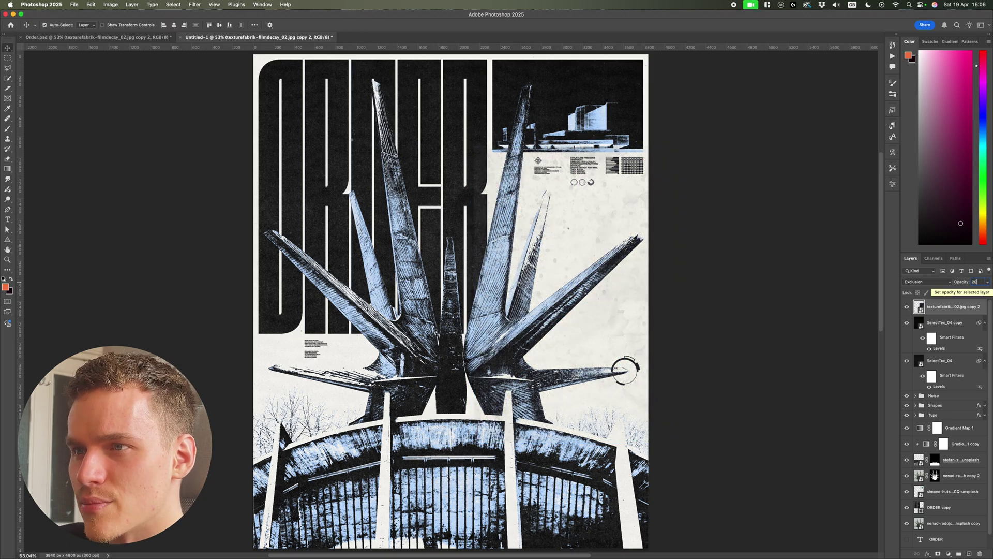
pyautogui.press('Return')
pyautogui.press('1')
pyautogui.scroll(8, 627, 233)
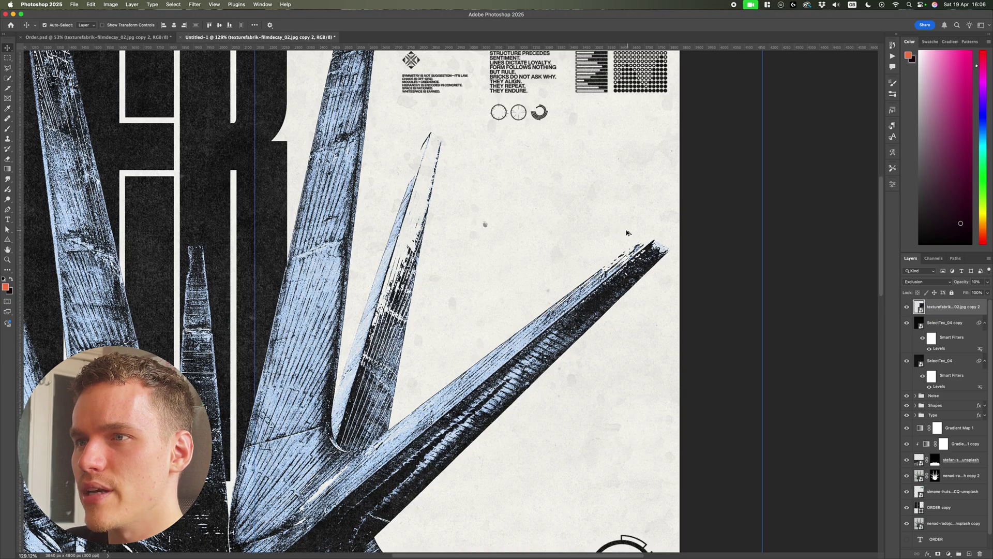
pyautogui.scroll(-4, 611, 226)
pyautogui.scroll(2, 549, 229)
pyautogui.scroll(2, 463, 214)
pyautogui.scroll(4, 466, 175)
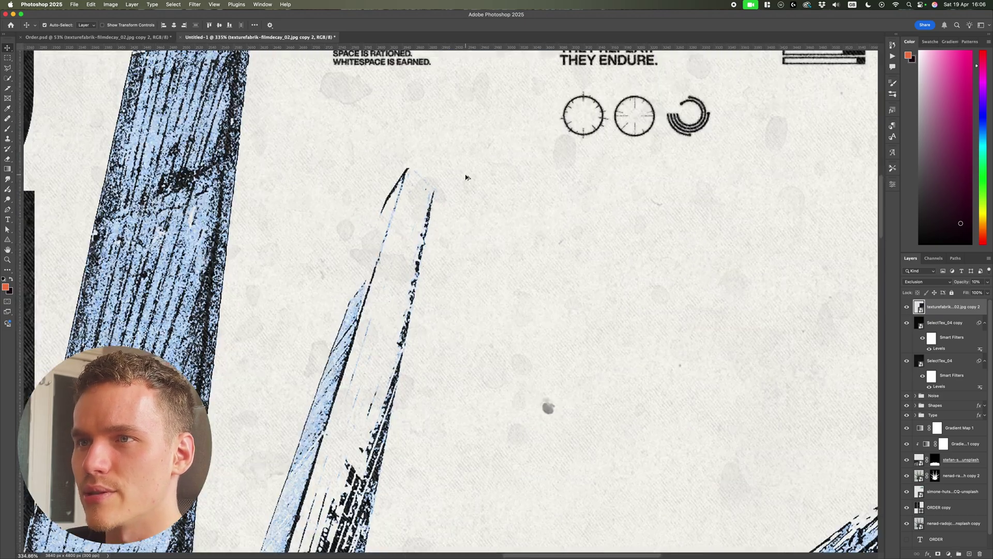
pyautogui.scroll(-4, 470, 181)
pyautogui.scroll(3, 472, 181)
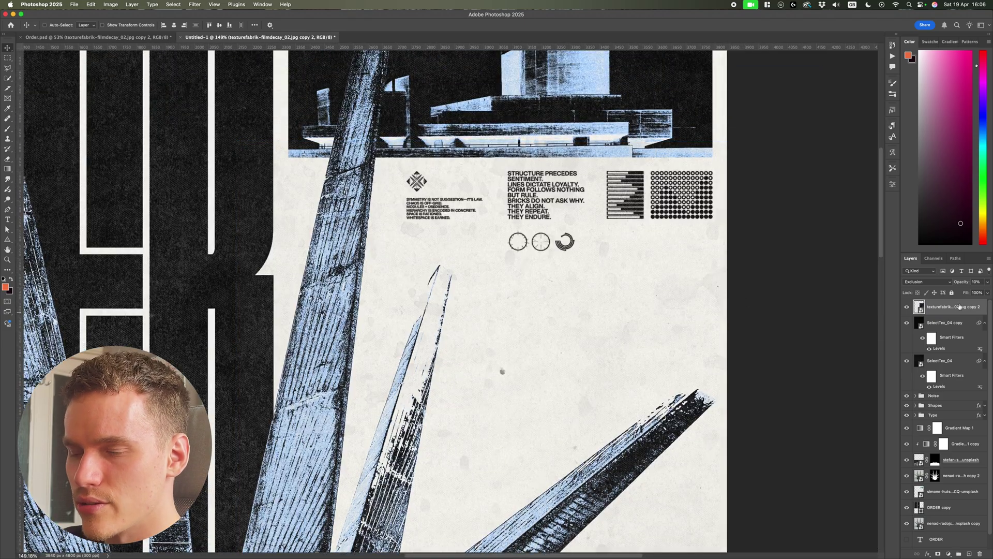
# Step: Apply Levels to the film decay texture with a raised black input level to thin out the faint stains
pyautogui.press('super+l')
pyautogui.moveTo(428, 231)
pyautogui.mouseDown()
pyautogui.moveTo(458, 232)
pyautogui.moveTo(427, 232)
pyautogui.moveTo(442, 233)
pyautogui.mouseUp()
pyautogui.click(555, 158)
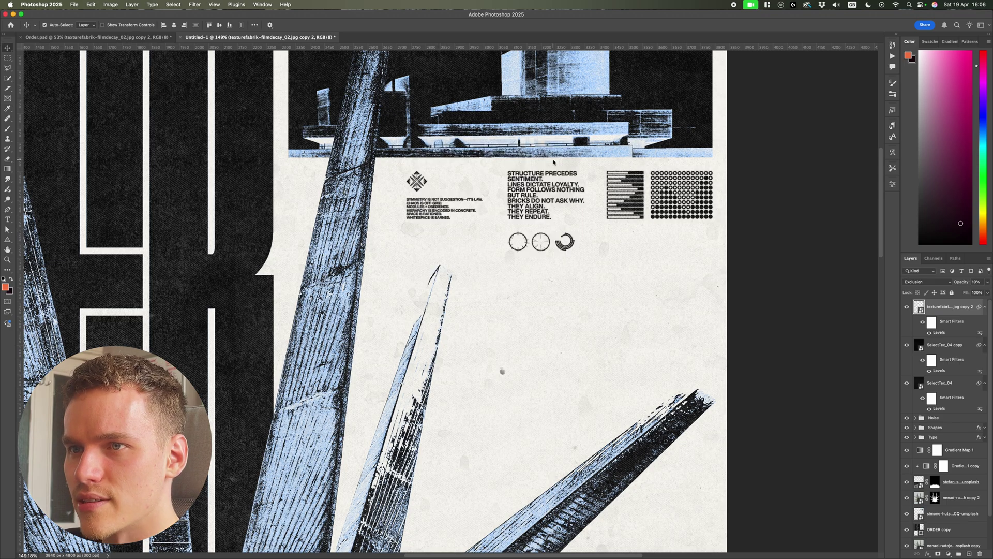
# Step: Examine the combined fabric and film decay textures on the ORDER lettering, the pale background and the whole poster
pyautogui.scroll(-5, 794, 258)
pyautogui.scroll(-1, 698, 299)
pyautogui.scroll(-3, 654, 314)
pyautogui.hscroll(-3, 654, 314)
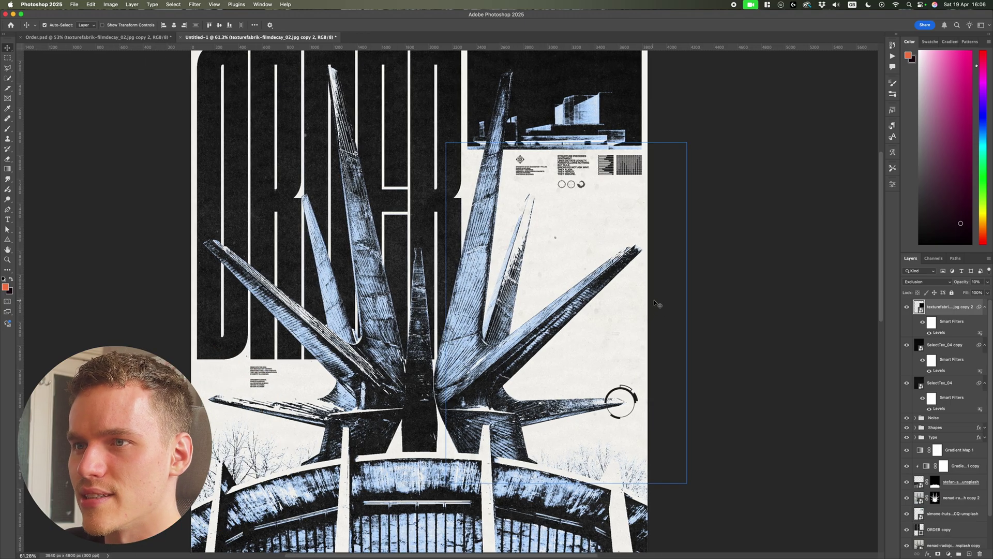
pyautogui.scroll(10, 450, 215)
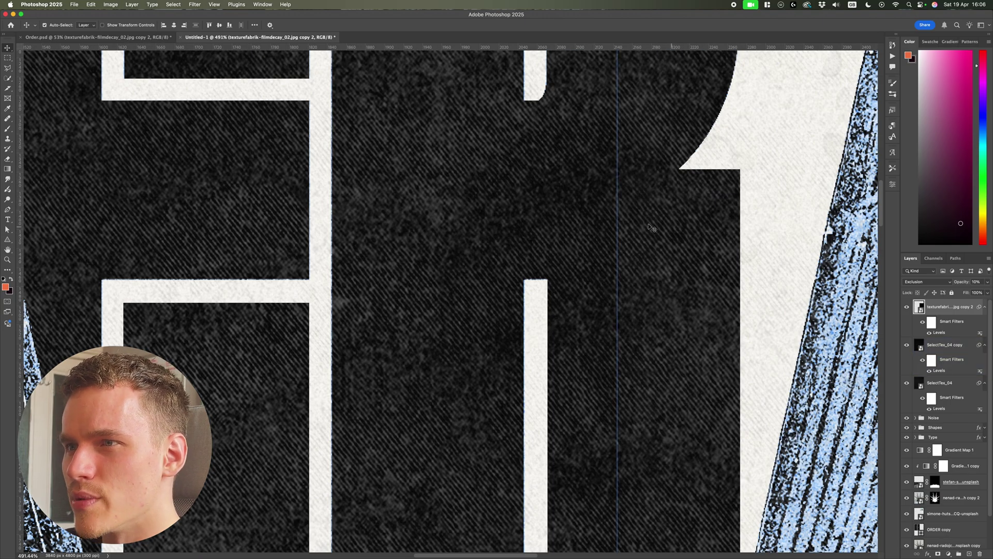
pyautogui.scroll(-2, 705, 212)
pyautogui.scroll(-5, 704, 212)
pyautogui.scroll(8, 617, 200)
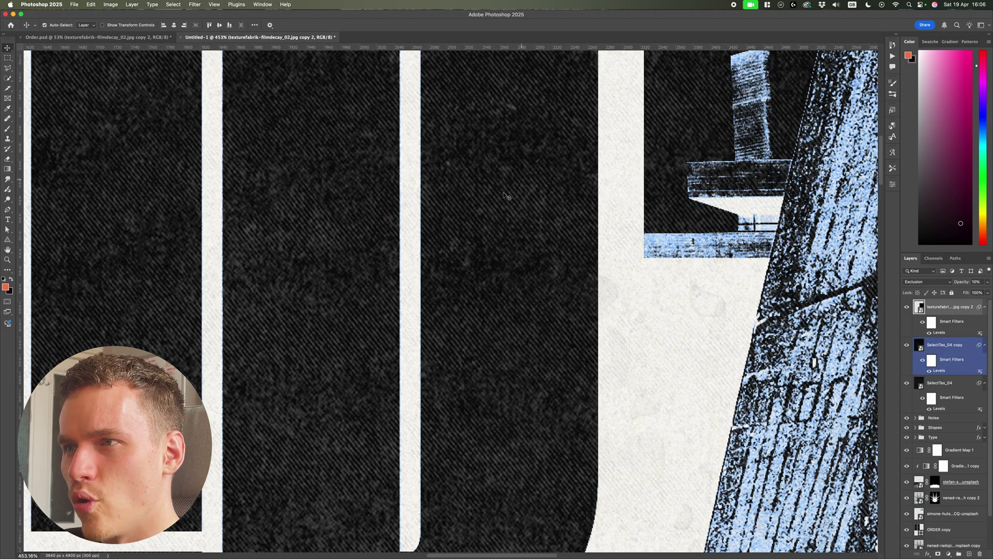
pyautogui.scroll(-5, 678, 208)
pyautogui.press('super+0')
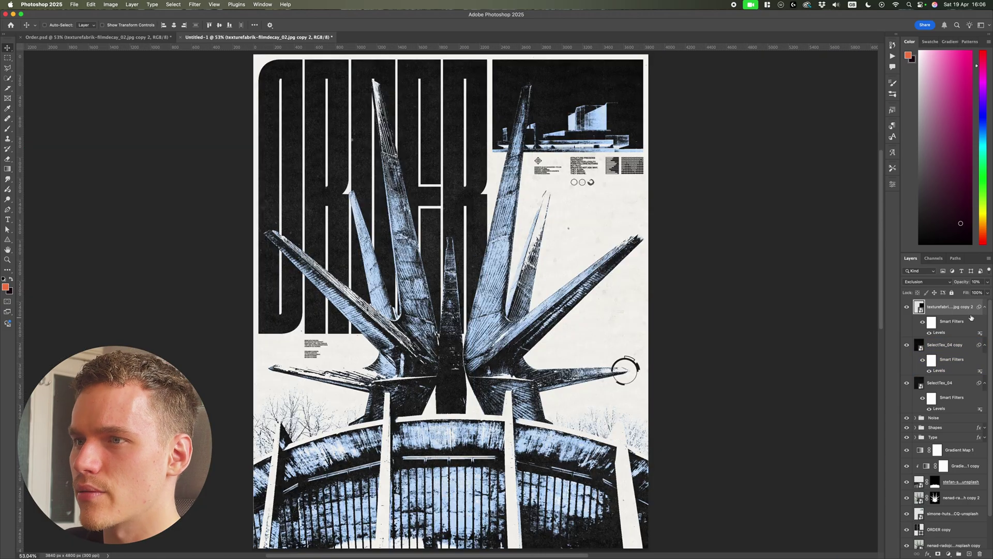
# Step: Duplicate the film decay texture, rotate the copy to 0 degrees and place it over the poster's lower-left area
pyautogui.press('super+j')
pyautogui.press('super+t')
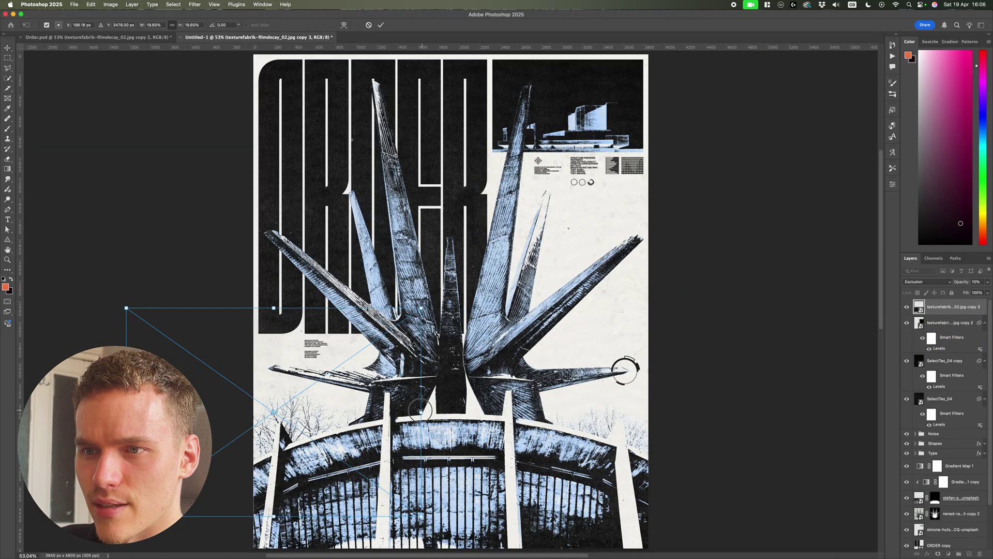
pyautogui.moveTo(421, 413); pyautogui.dragTo(379, 397)
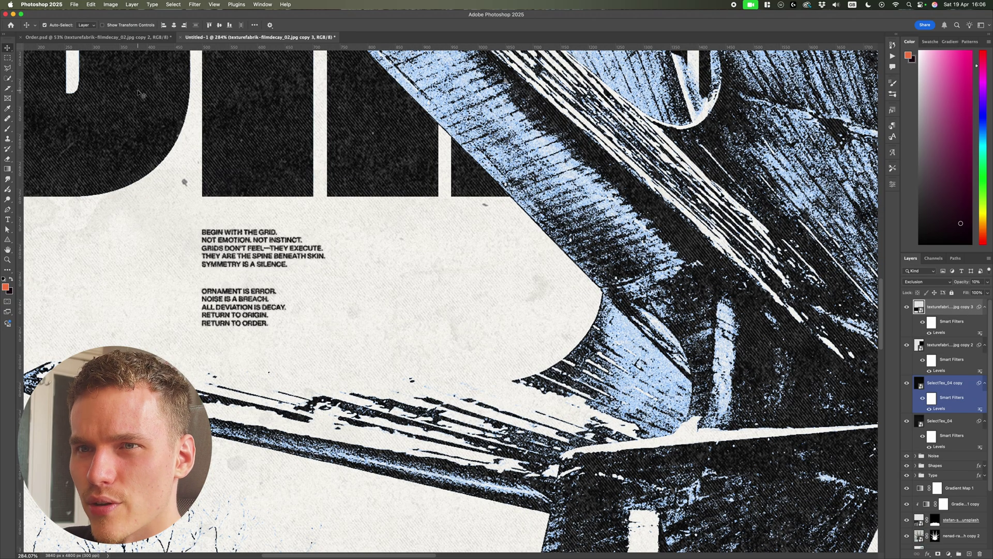
pyautogui.hscroll(-5, 142, 93)
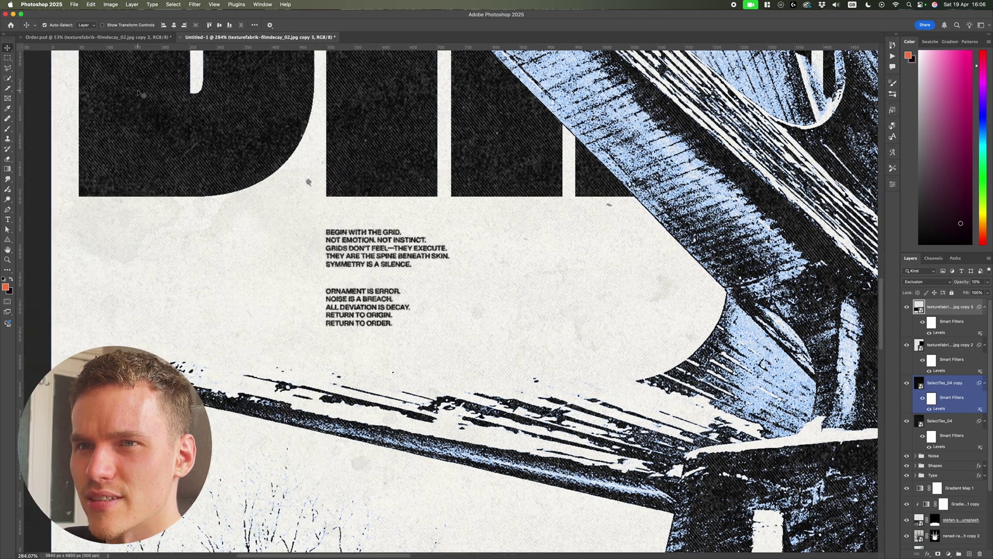
# Step: Add a layer mask to the newest film decay copy and brush out its texture around the base of the ORDER lettering
pyautogui.scroll(3, 142, 93)
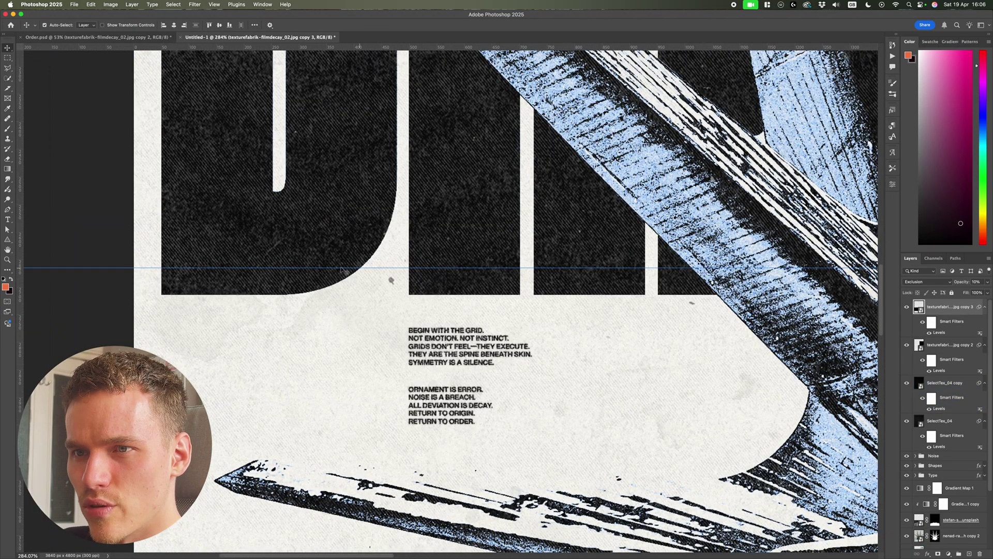
pyautogui.scroll(-6, 346, 270)
pyautogui.click(938, 554)
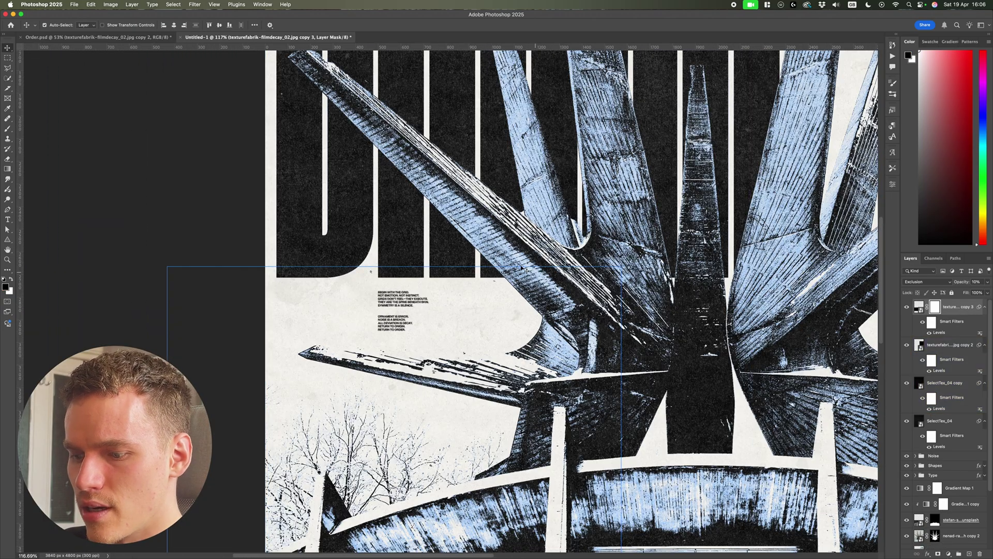
pyautogui.press('b')
pyautogui.press('d')
pyautogui.press('x')
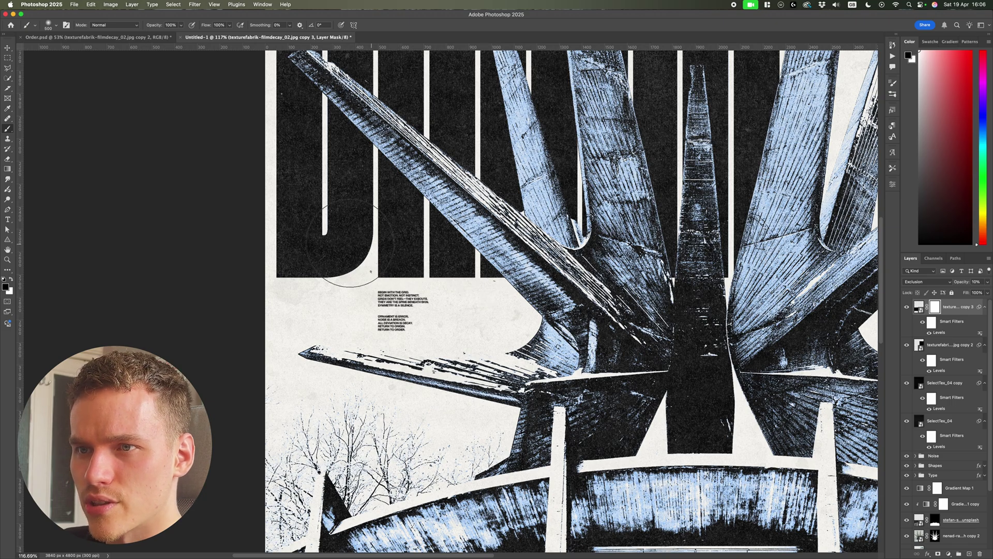
pyautogui.scroll(8, 290, 282)
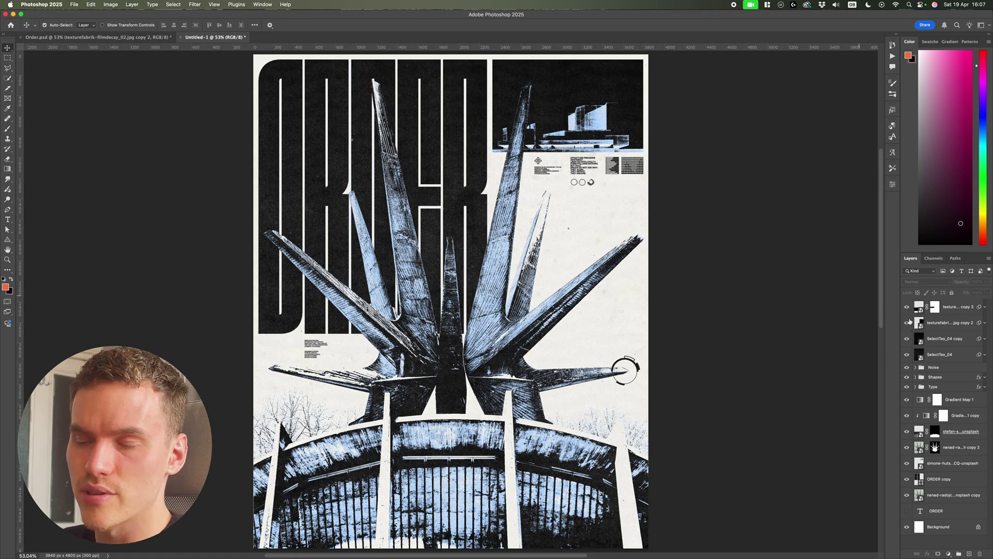
# Step: Add a Levels adjustment layer above all layers, with the black input at 11 and the midtones brightened
pyautogui.click(953, 553)
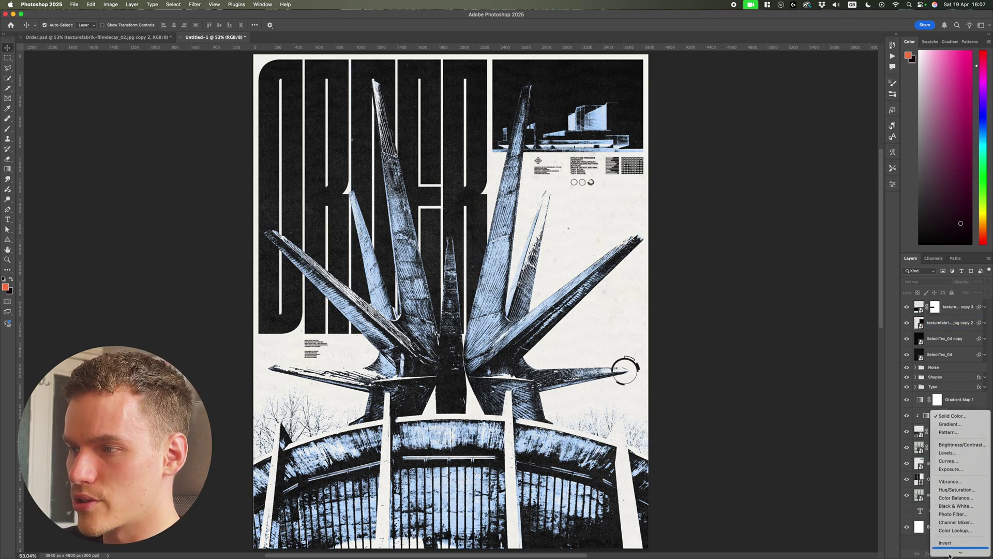
pyautogui.click(963, 429)
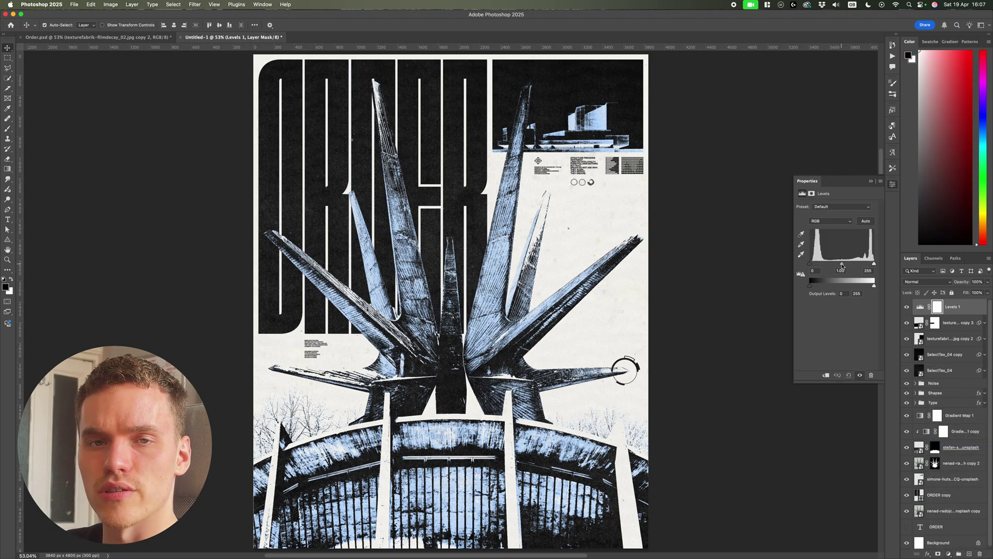
pyautogui.moveTo(842, 266); pyautogui.dragTo(813, 265)
pyautogui.moveTo(844, 264); pyautogui.dragTo(838, 266)
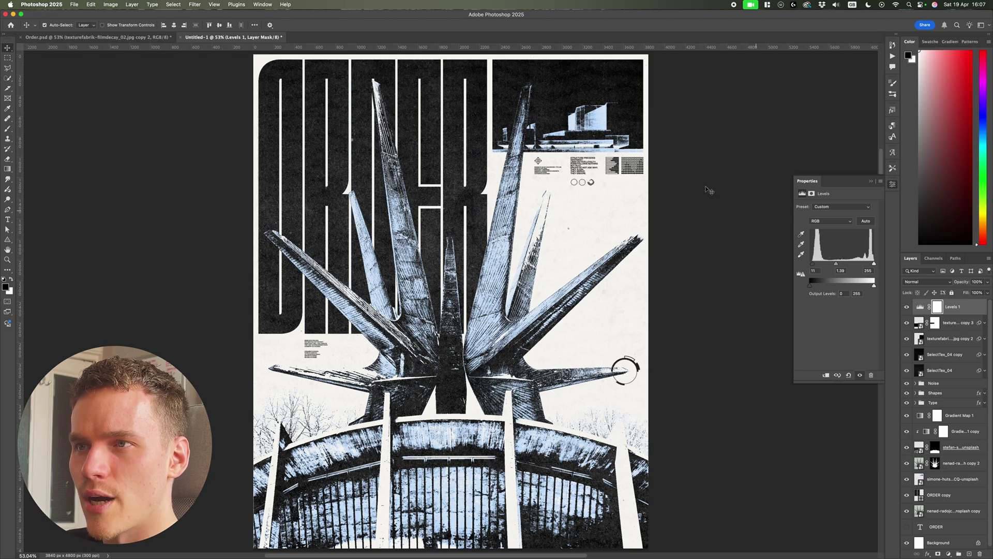
# Step: Examine the Levels result on the spikes, the fabric-textured ORDER lettering, the pale background and the whole poster
pyautogui.scroll(5, 586, 250)
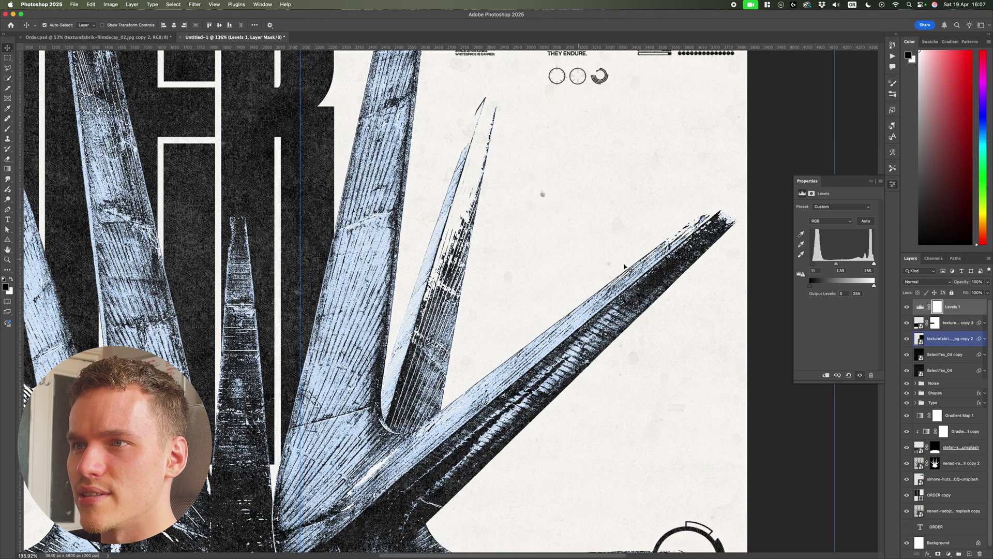
pyautogui.scroll(-5, 603, 262)
pyautogui.scroll(8, 498, 211)
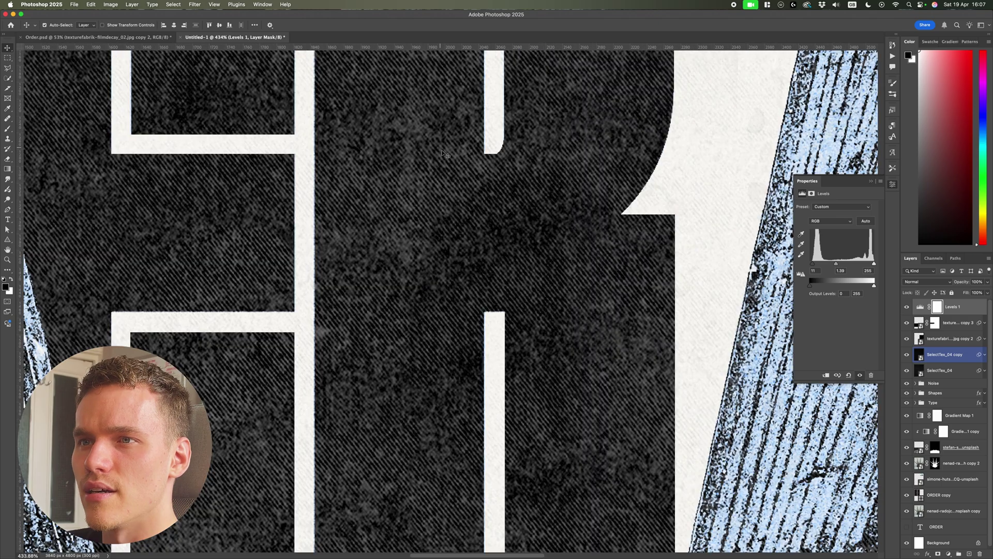
pyautogui.click(498, 212)
pyautogui.scroll(-8, 498, 211)
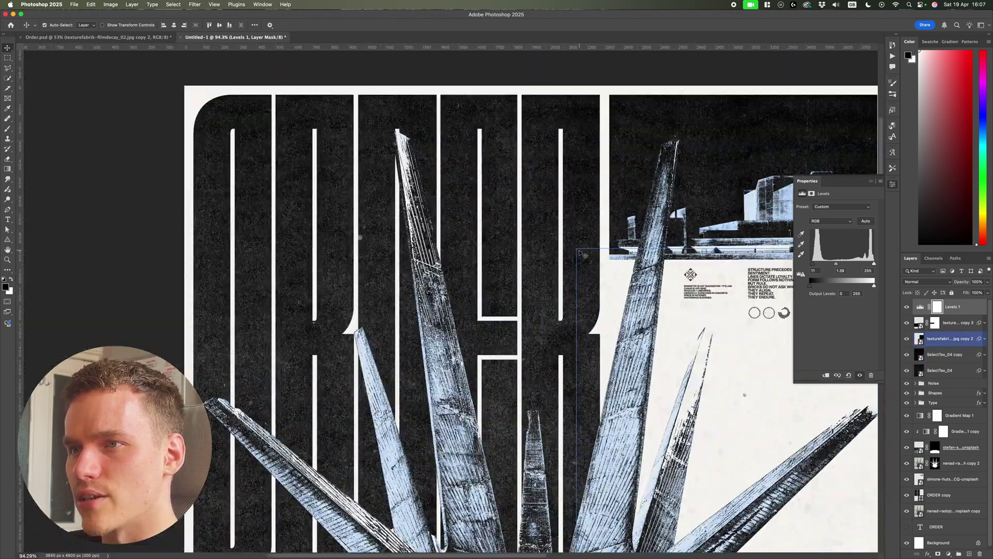
pyautogui.scroll(-5, 560, 280)
pyautogui.scroll(3, 740, 290)
pyautogui.click(740, 291)
pyautogui.scroll(-5, 745, 282)
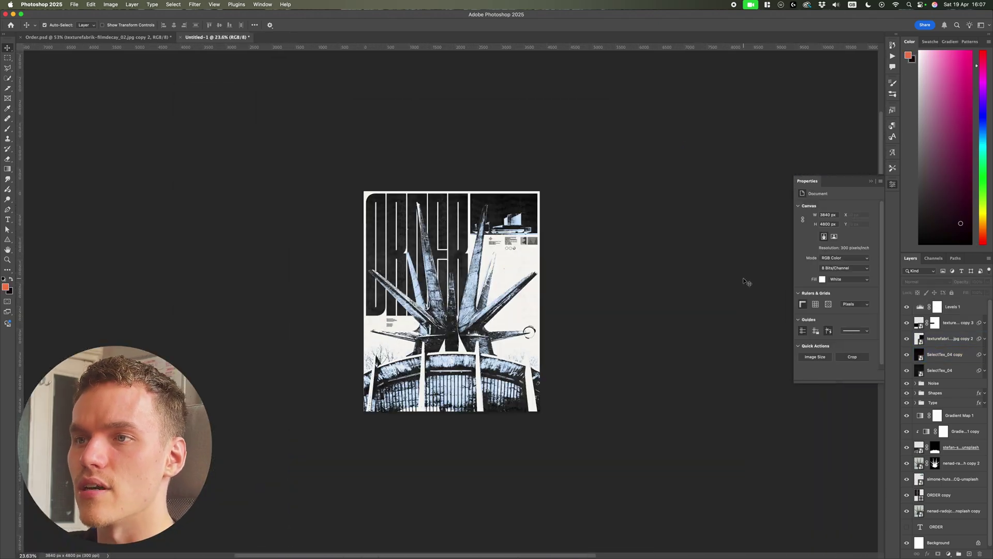
pyautogui.scroll(5, 734, 263)
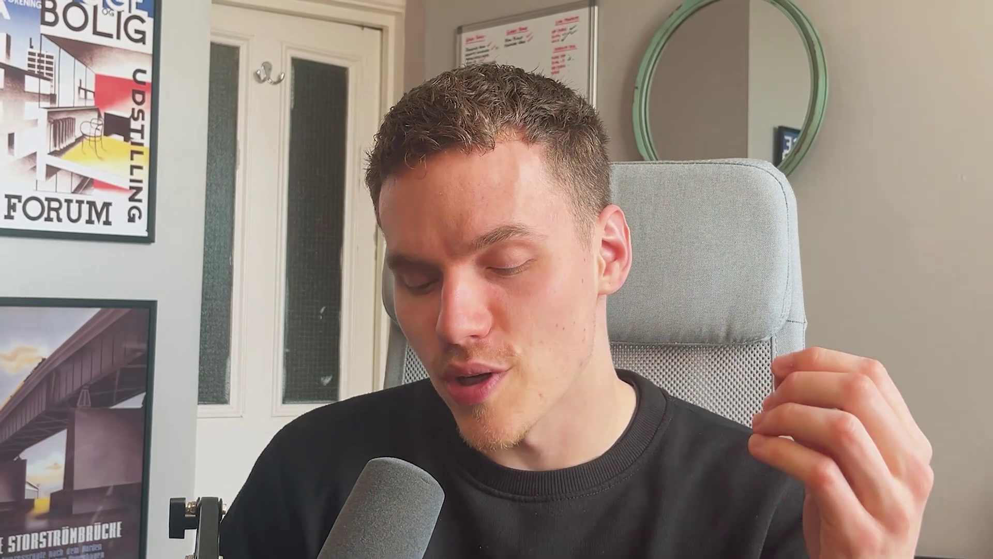